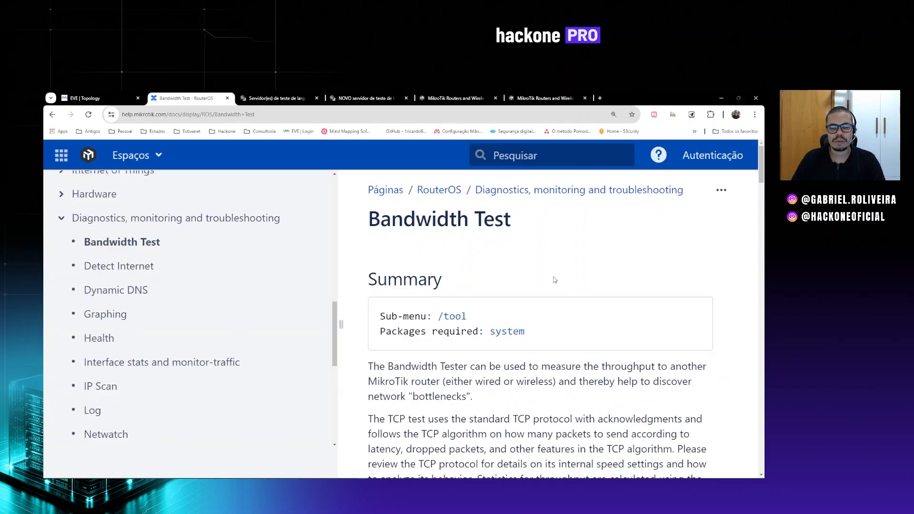
Step: Translate the MikroTik Bandwidth Test documentation page into Portuguese and highlight the summary paragraph describing the tool's purpose
scroll(553, 281, "down", 5)
scroll(554, 279, "down", 8)
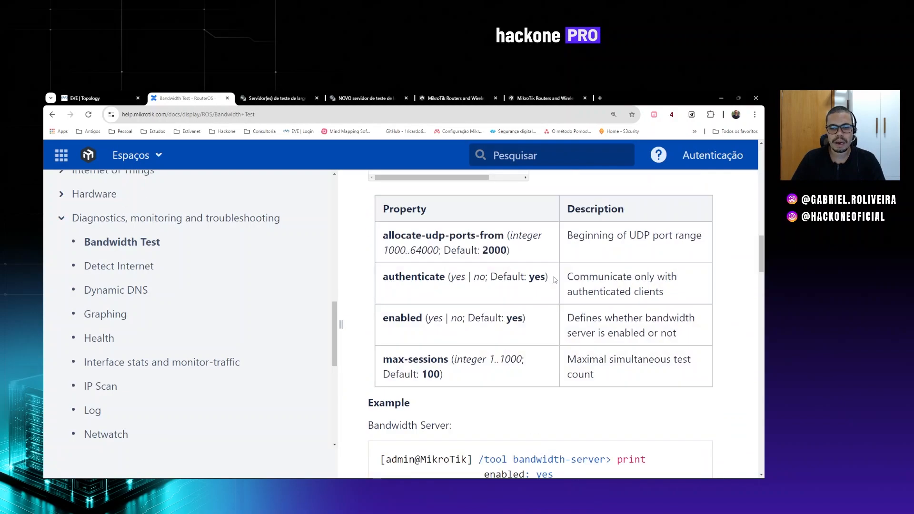
scroll(554, 279, "up", 9)
scroll(554, 280, "up", 5)
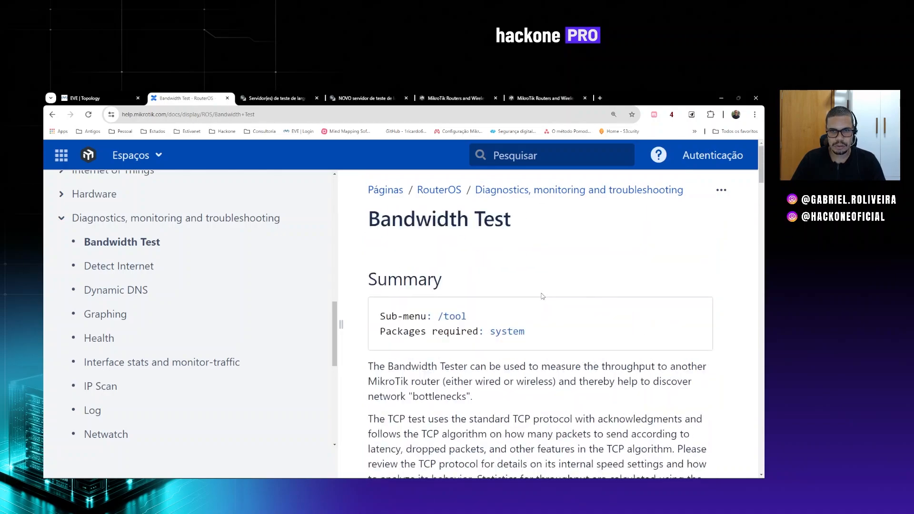
right_click(541, 278)
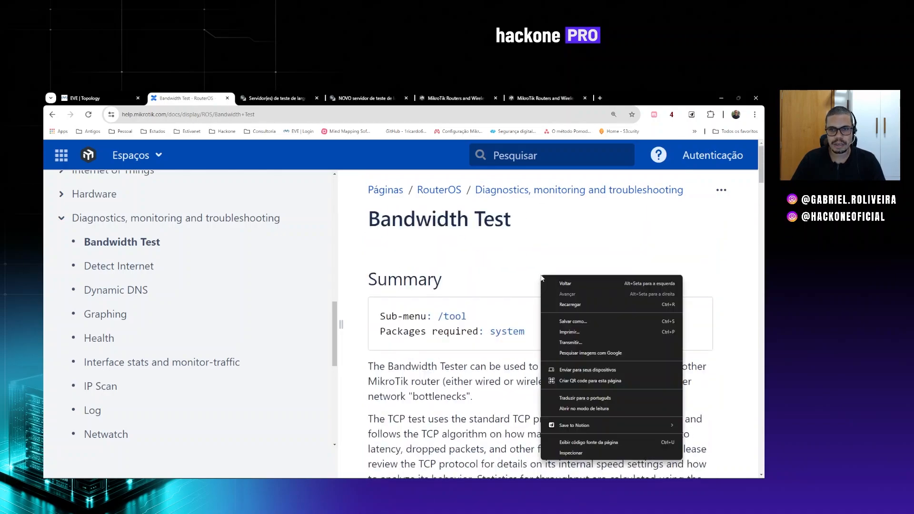
left_click(576, 402)
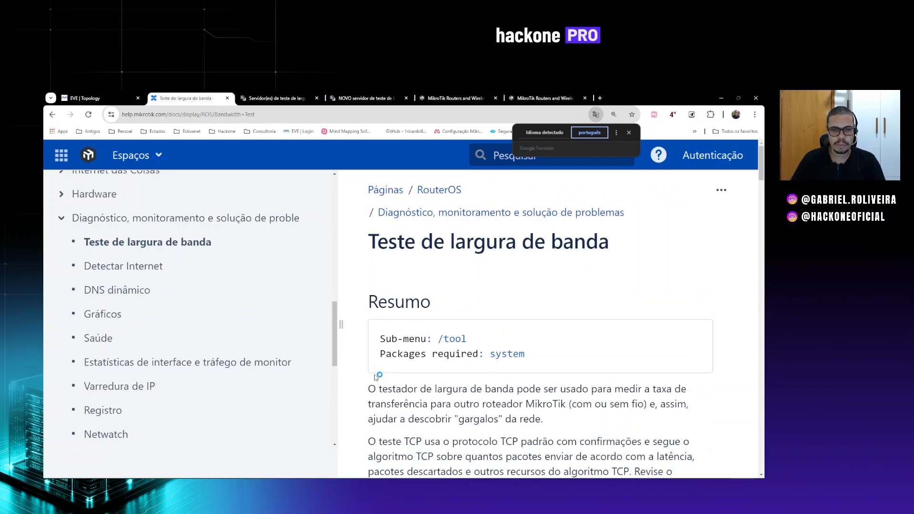
scroll(376, 377, "down", 1)
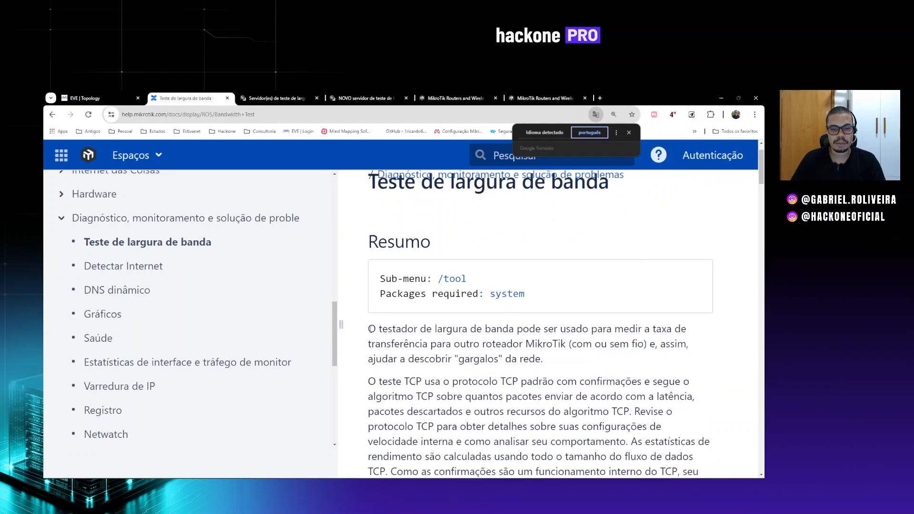
left_click_drag(369, 328, 483, 369)
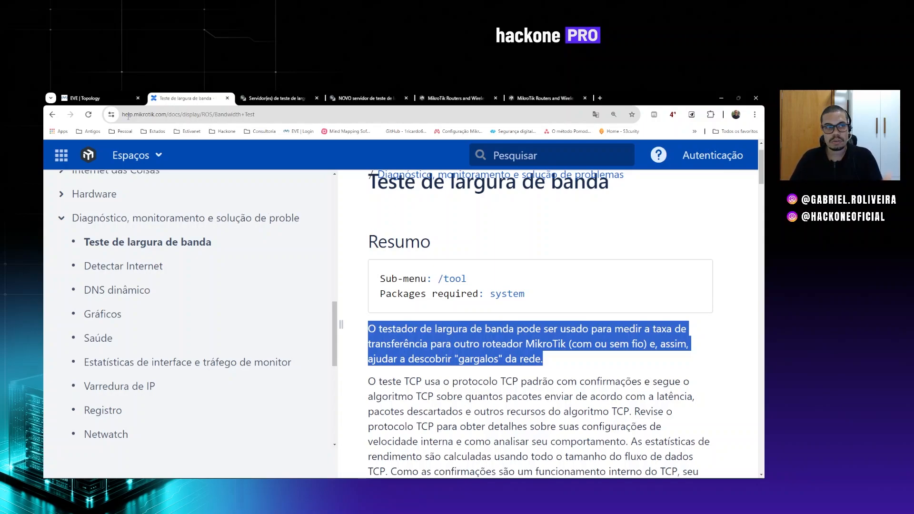
Step: On the EVE topology, circle the MK1 and MK2 routers in red and draw an arrow pointing at MK1
left_click(116, 96)
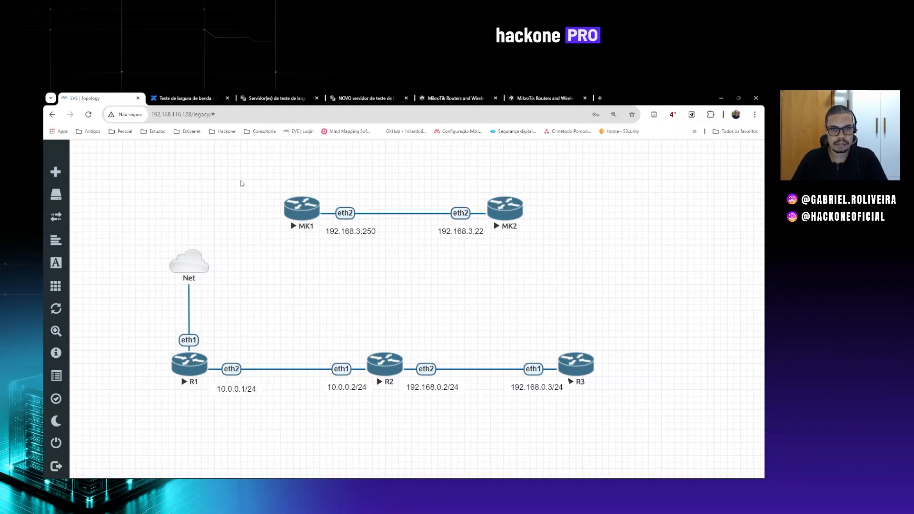
left_click_drag(230, 165, 612, 265)
left_click(617, 287)
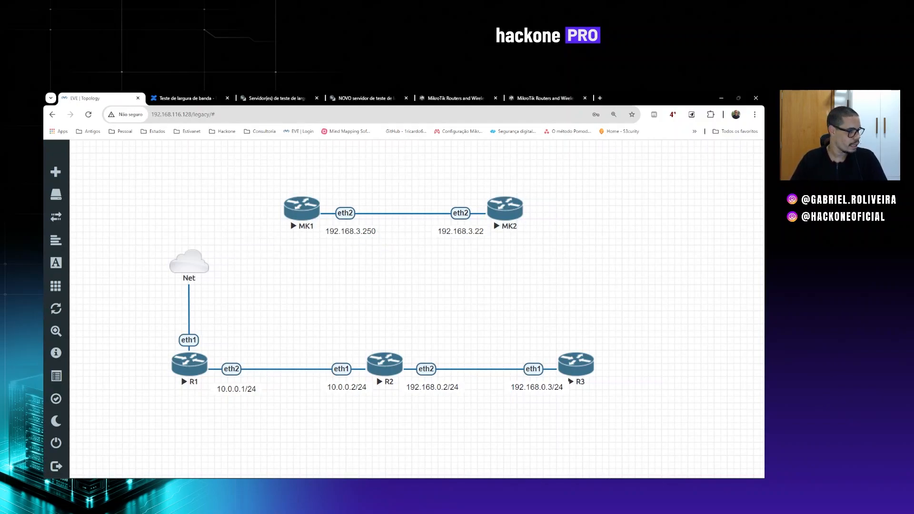
key("alt+Tab")
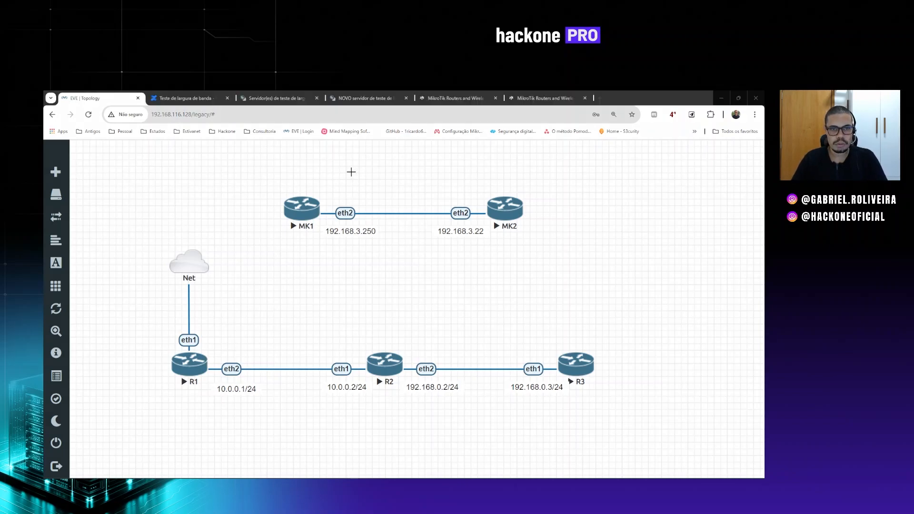
mouse_move(351, 173)
left_mouse_down()
mouse_move(314, 172)
mouse_move(262, 217)
mouse_move(339, 257)
mouse_move(398, 237)
mouse_move(342, 171)
left_mouse_up()
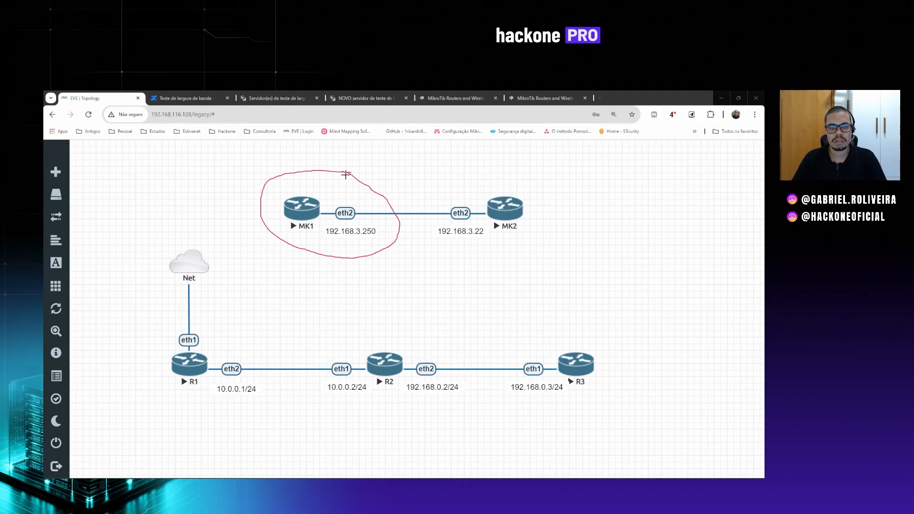
mouse_move(497, 162)
left_mouse_down()
mouse_move(463, 171)
mouse_move(423, 244)
mouse_move(523, 258)
mouse_move(563, 195)
mouse_move(507, 166)
left_mouse_up()
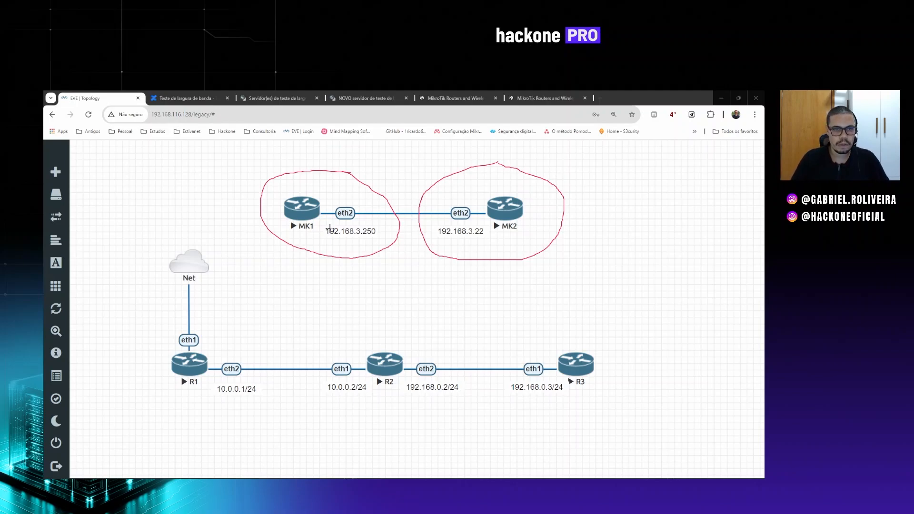
mouse_move(303, 147)
left_mouse_down()
mouse_move(312, 179)
mouse_move(318, 170)
left_mouse_up()
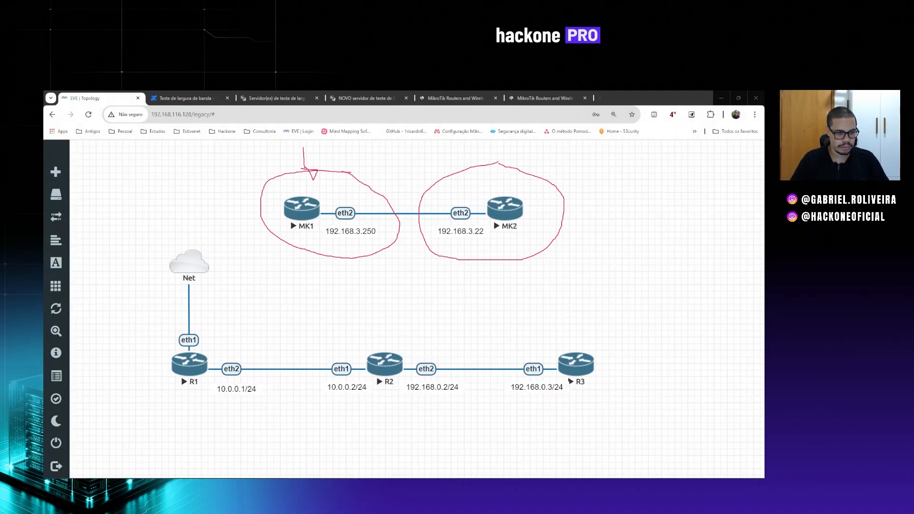
Step: Switch to the MK1 WinBox session at 192.168.3.250, clear the screen drawings and open the BTest Server settings
mouse_move(275, 487)
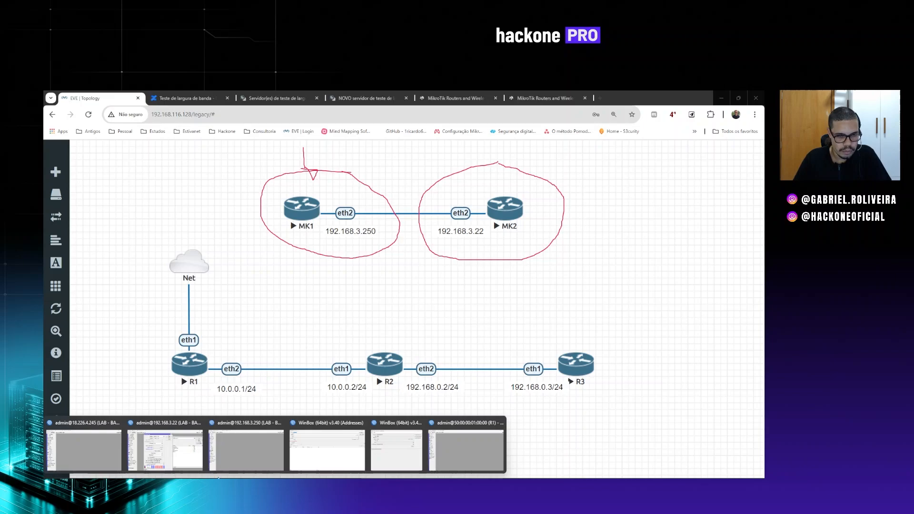
left_click(238, 455)
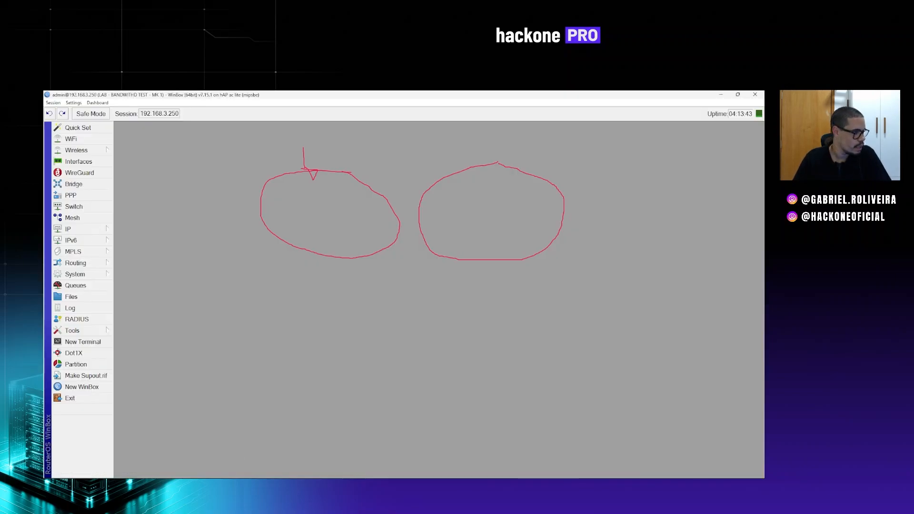
key("Escape")
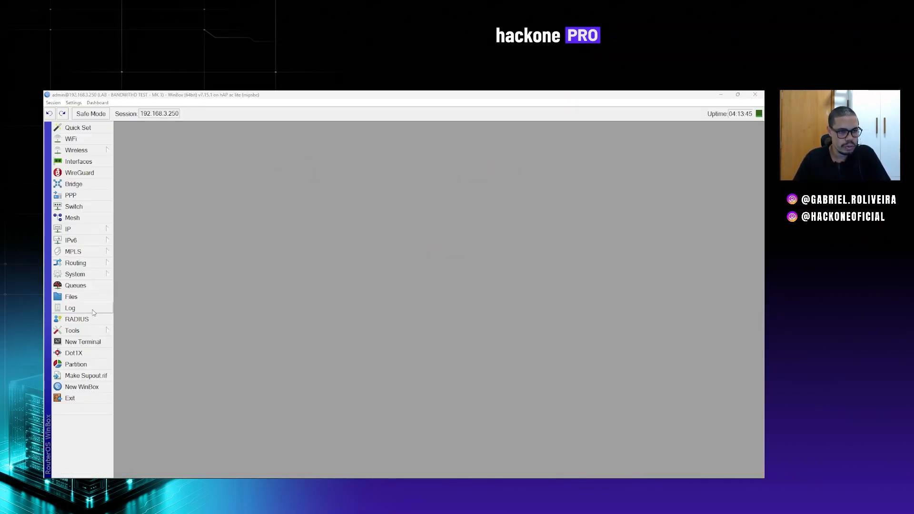
left_click(86, 332)
left_click(154, 246)
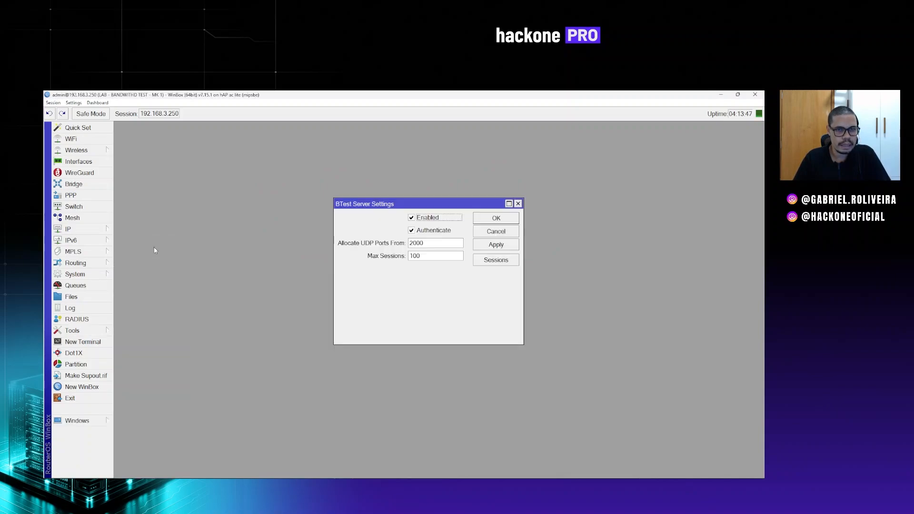
Step: Turn the bandwidth test server's Enabled option off and back on, and leave Authenticate switched on
left_click(434, 220)
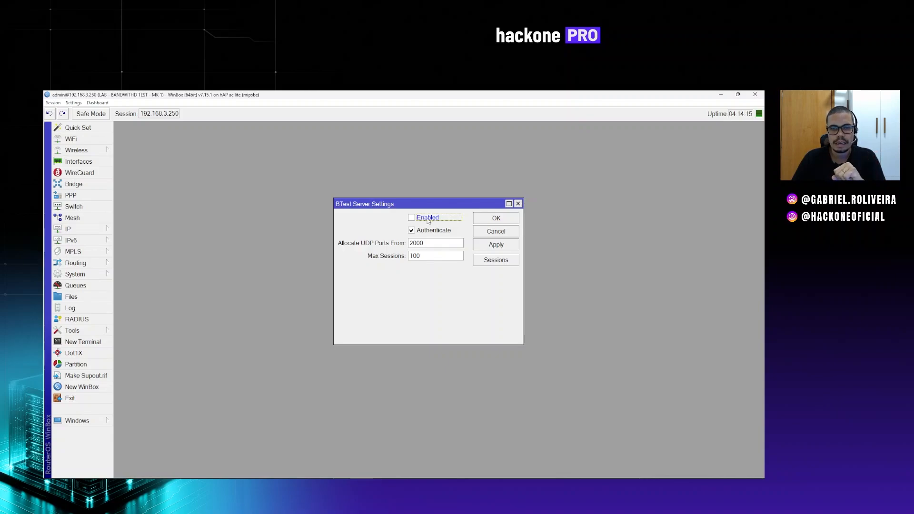
left_click(427, 218)
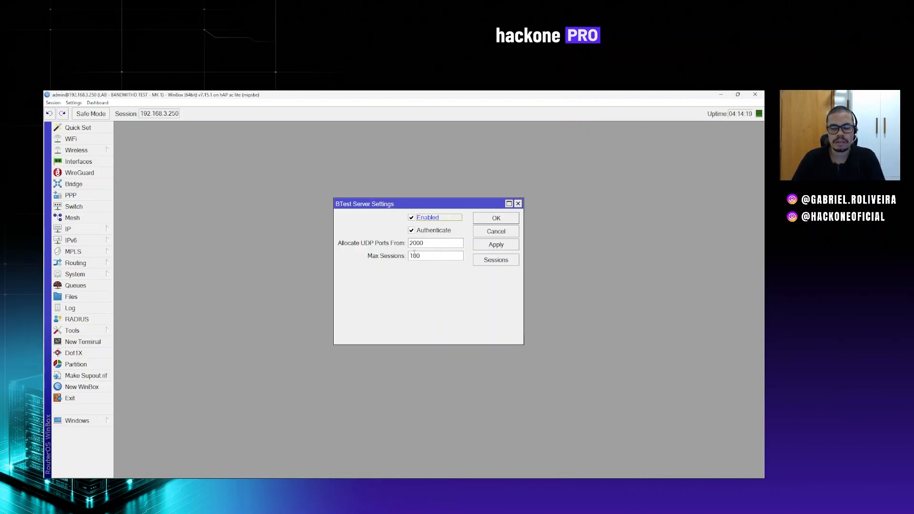
left_click(434, 231)
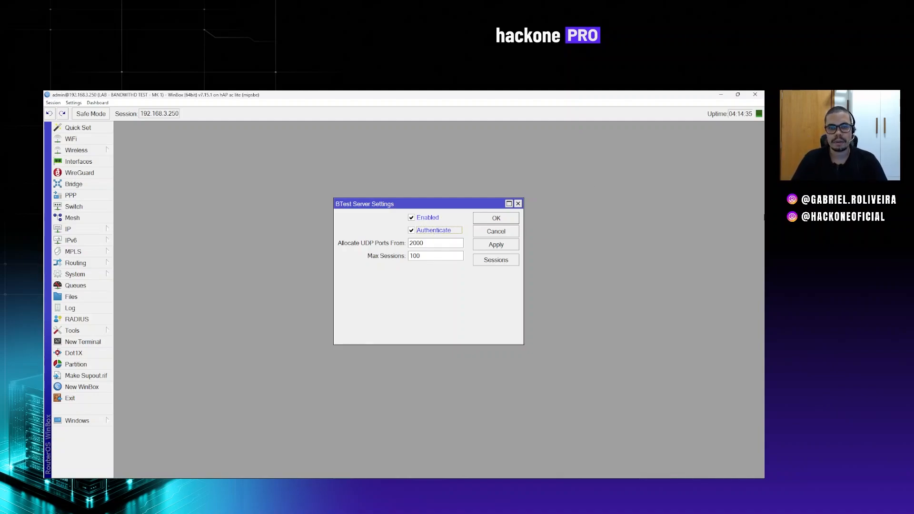
Step: Examine the starting UDP port and the maximum sessions values in the BTest Server settings
double_click(434, 243)
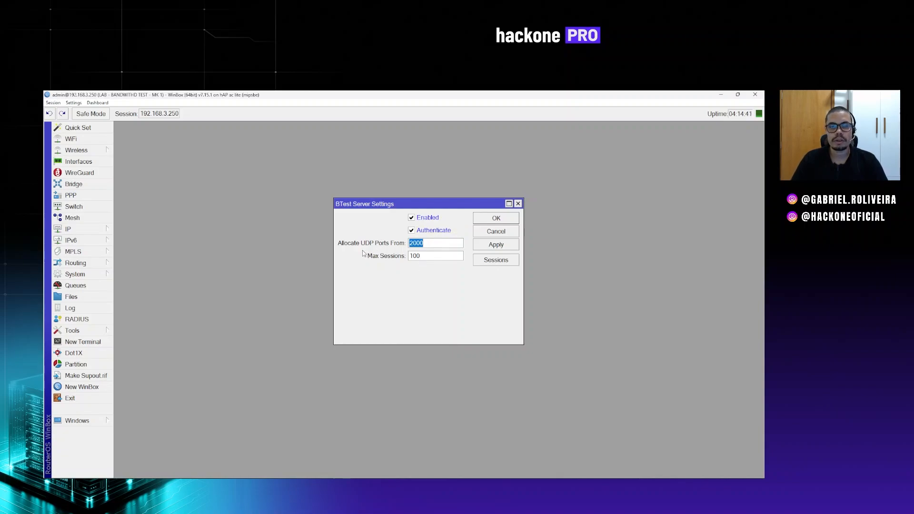
left_click(425, 245)
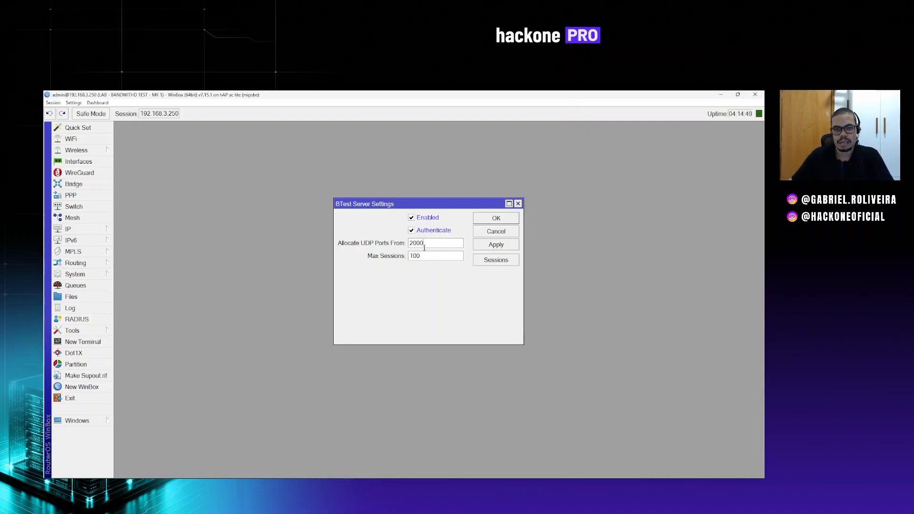
left_click_drag(423, 246, 408, 249)
left_click(426, 246)
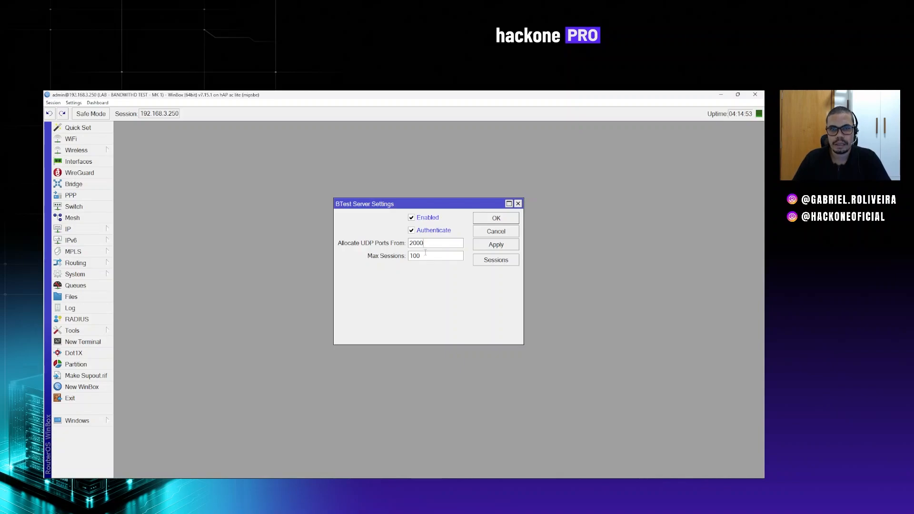
left_click_drag(422, 257, 379, 260)
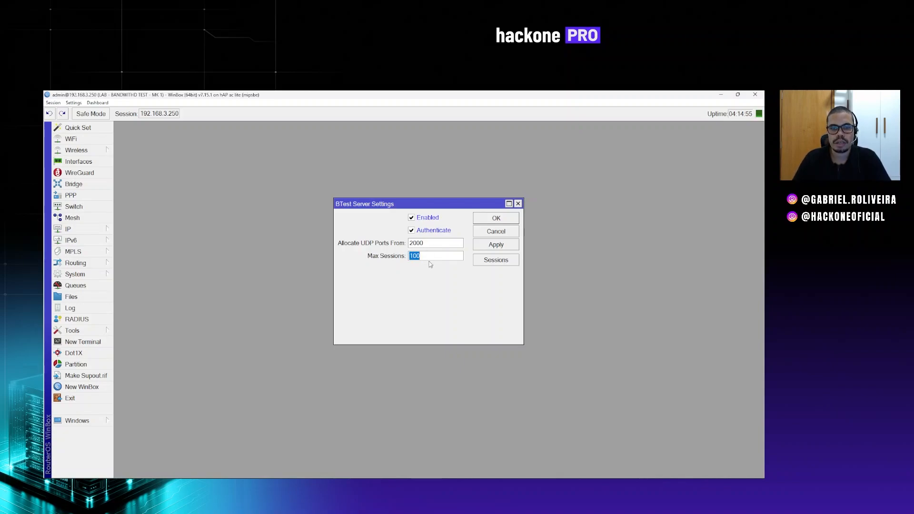
left_click(427, 255)
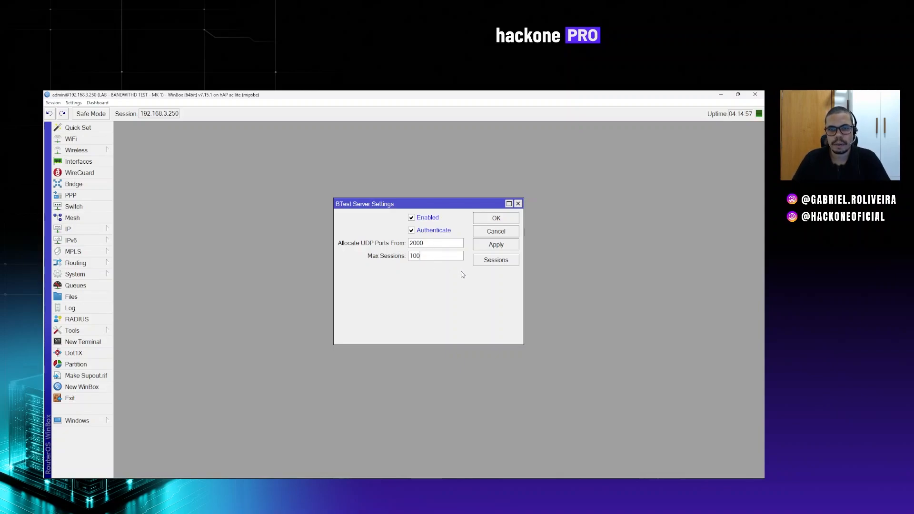
Step: View the bandwidth test server's sessions list, close it and accept the BTest Server settings
left_click(496, 261)
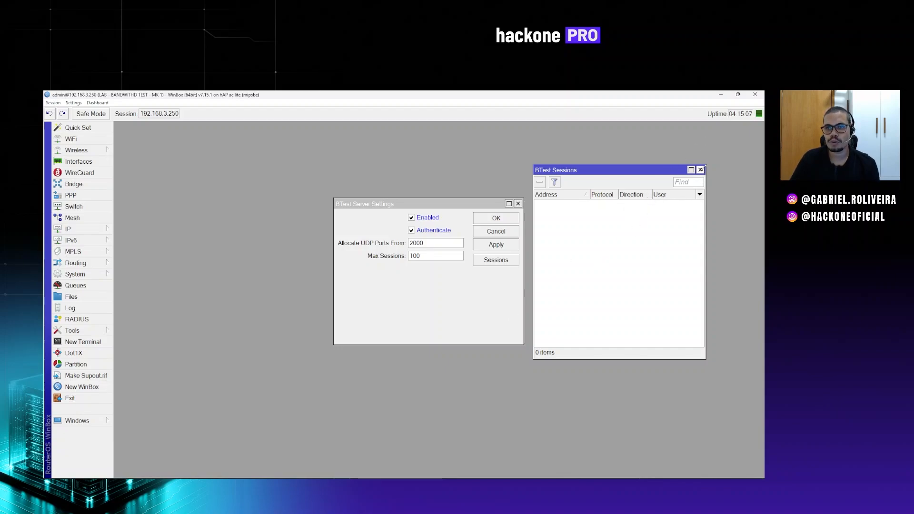
left_click(700, 170)
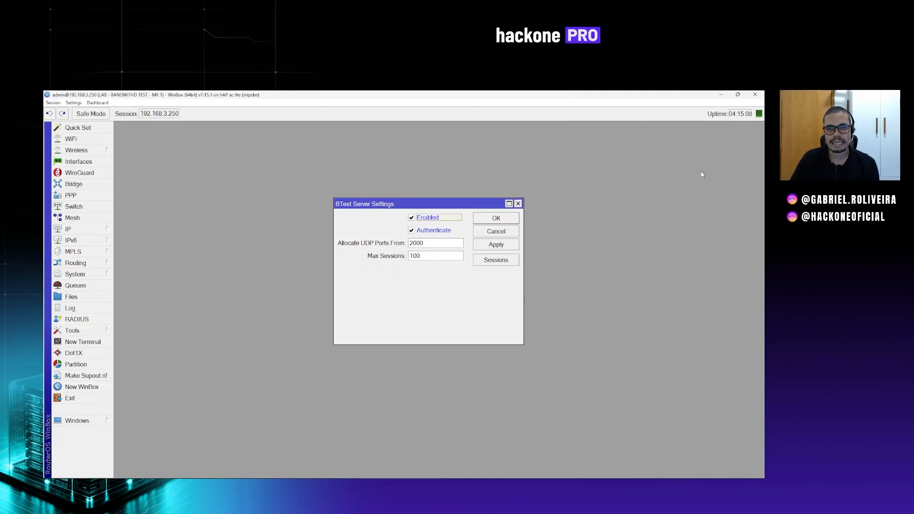
left_click(499, 217)
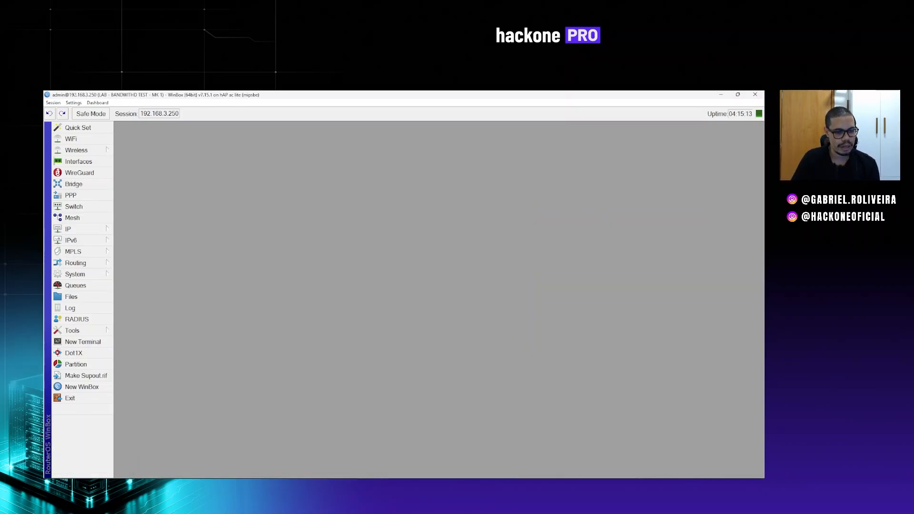
Step: Check the EVE topology in the browser and return to the MK1 WinBox session at 192.168.3.250
mouse_move(105, 486)
left_click(106, 450)
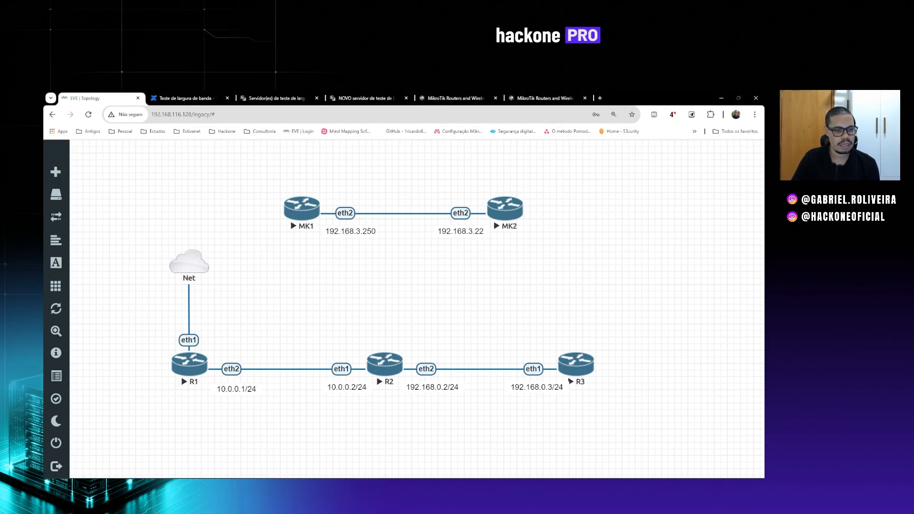
left_click(89, 486)
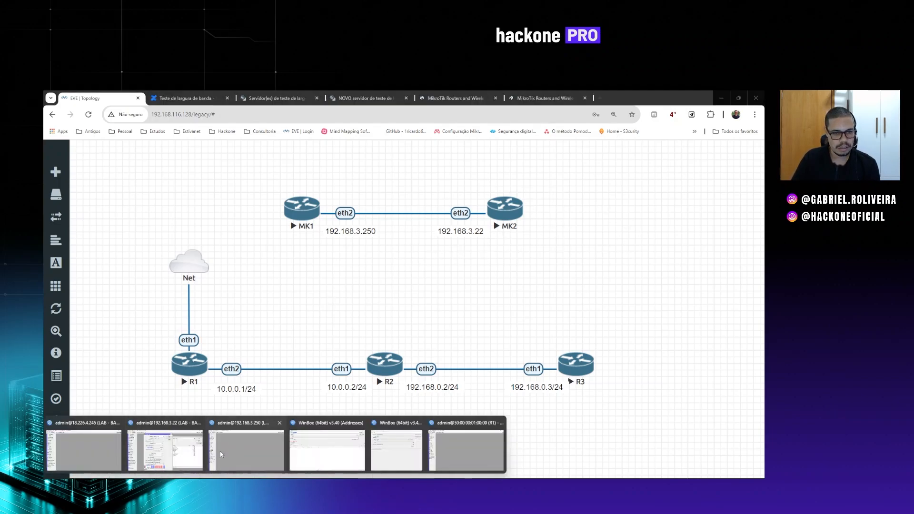
left_click(238, 449)
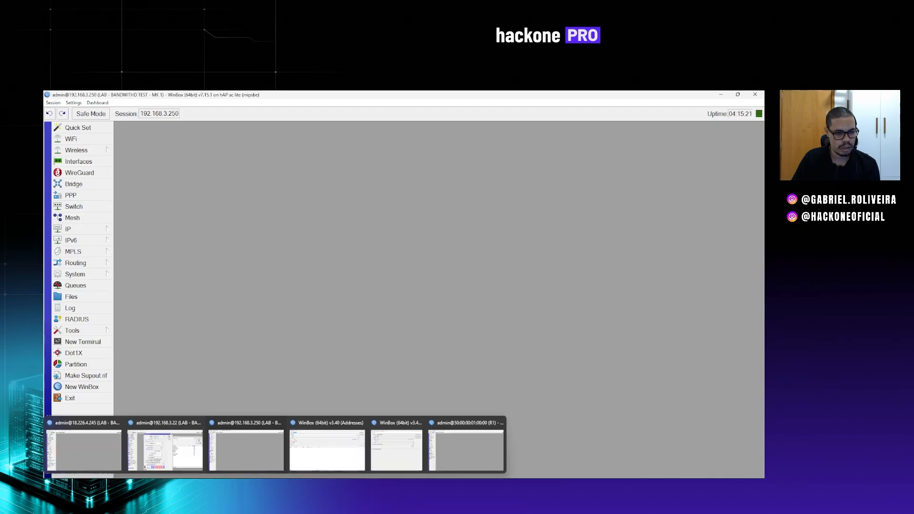
Step: In the MK2 WinBox session at 192.168.3.22, close all open windows and open the Bandwidth Test tool
left_click(89, 486)
left_click(166, 449)
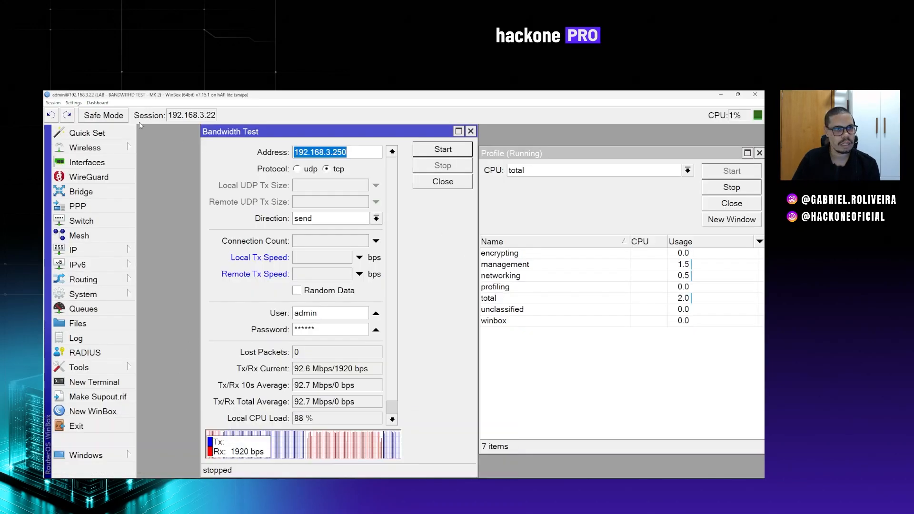
left_click(55, 104)
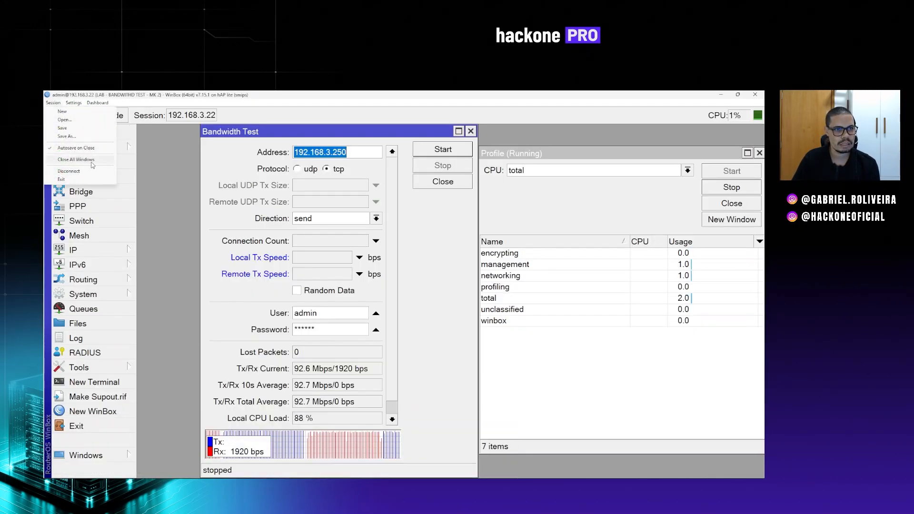
left_click(76, 159)
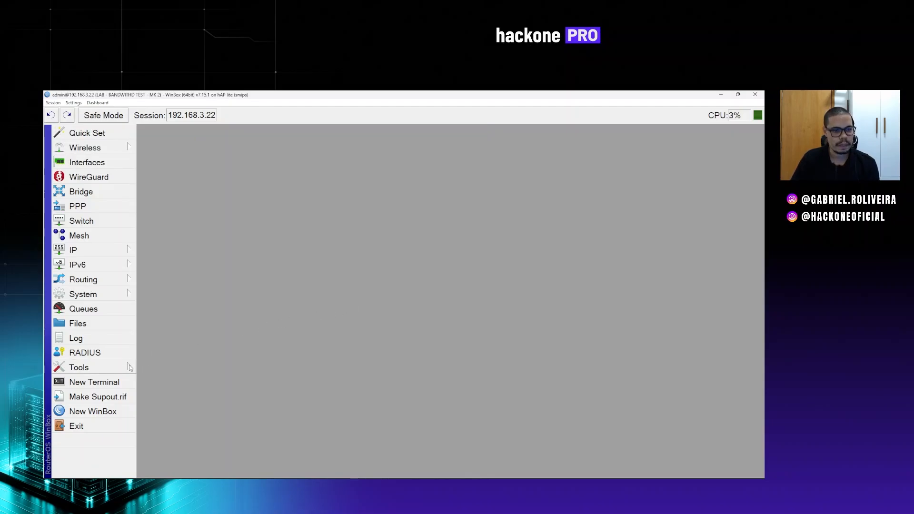
left_click(130, 367)
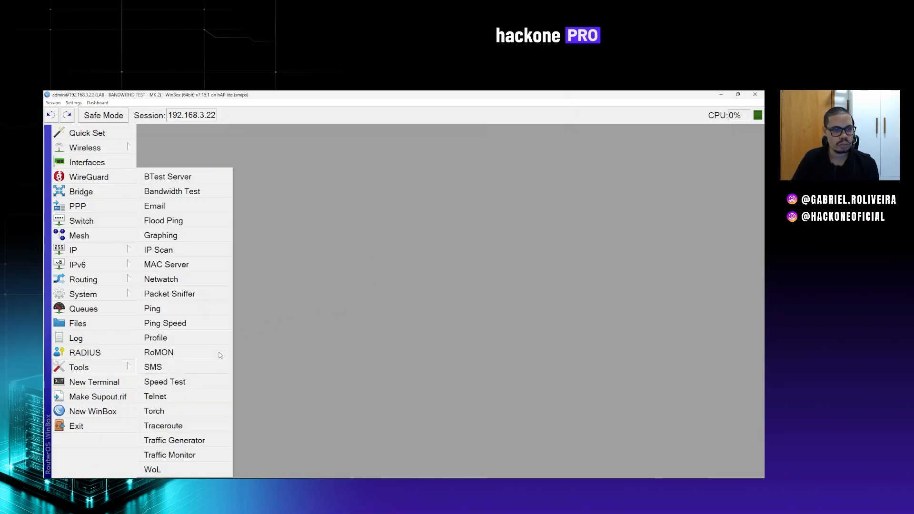
left_click(204, 195)
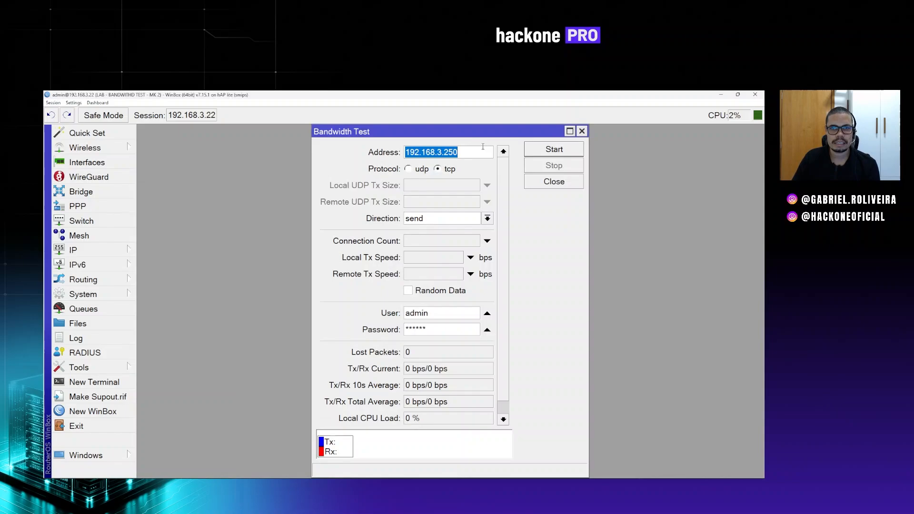
left_click(462, 154)
left_click_drag(459, 152, 393, 153)
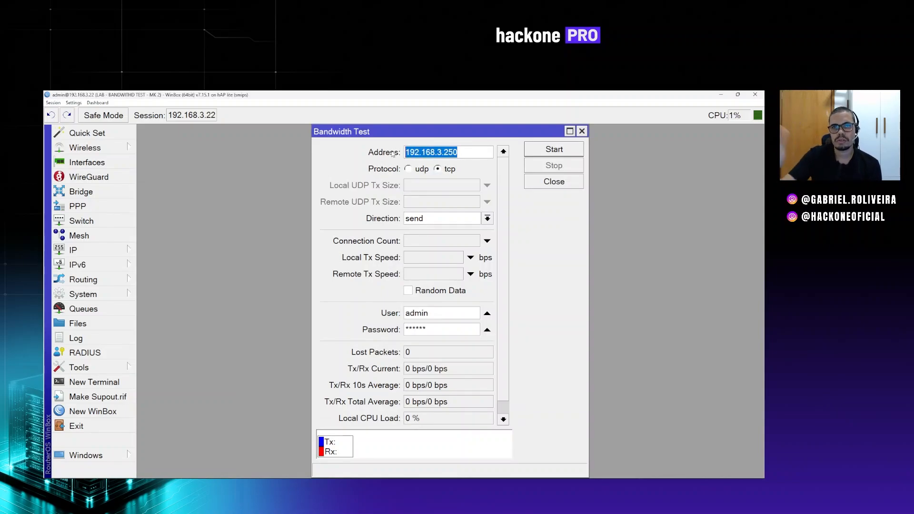
left_click(462, 153)
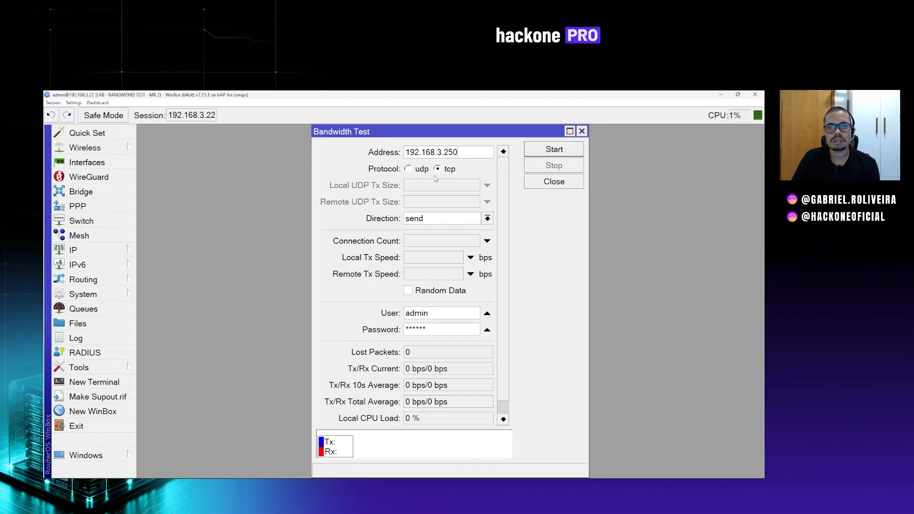
Step: Alternate the bandwidth test protocol between udp and tcp to compare them, and leave it set to udp
left_click(408, 169)
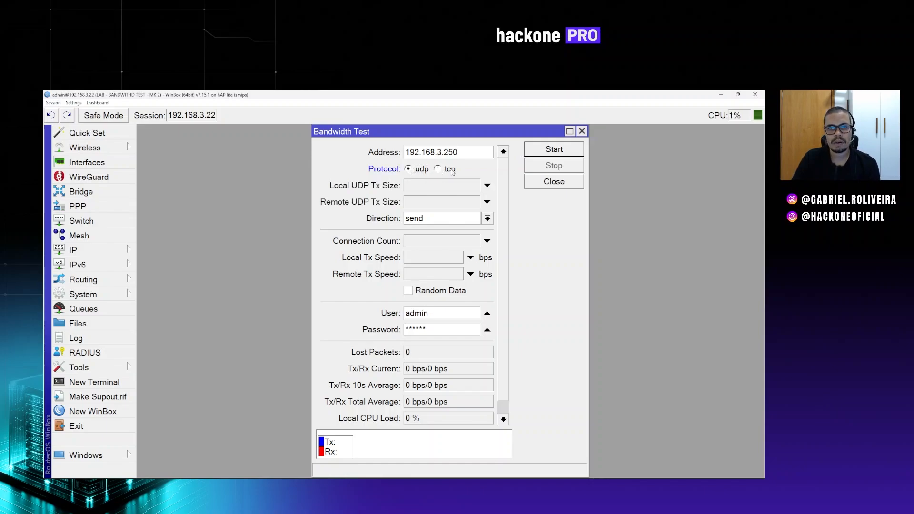
left_click(451, 169)
left_click(413, 173)
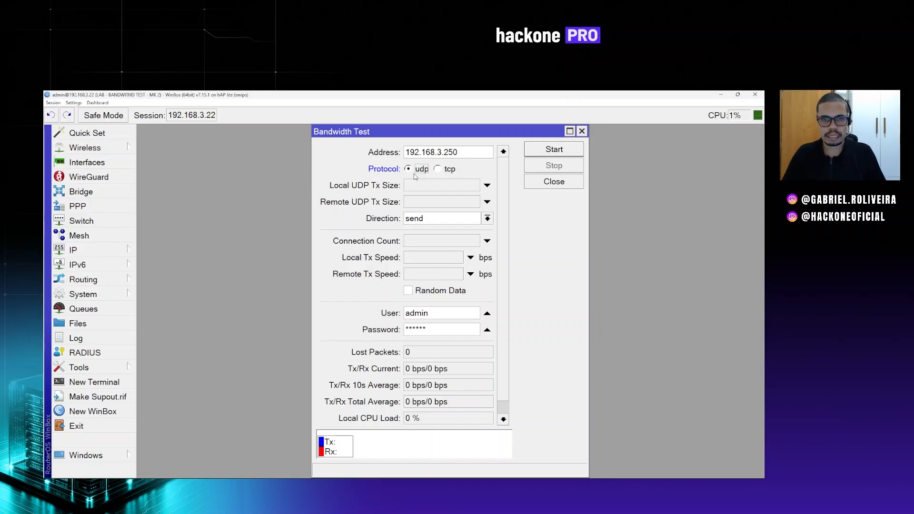
left_click(444, 173)
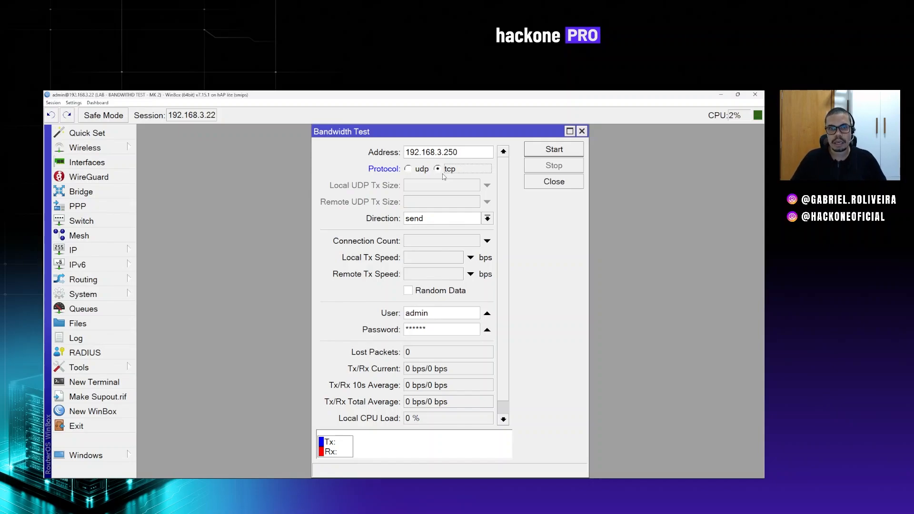
left_click(421, 169)
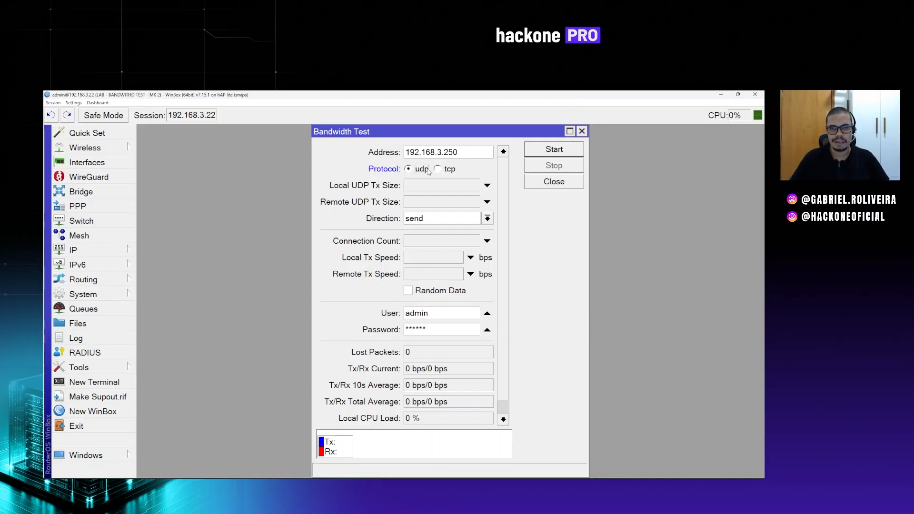
left_click(437, 170)
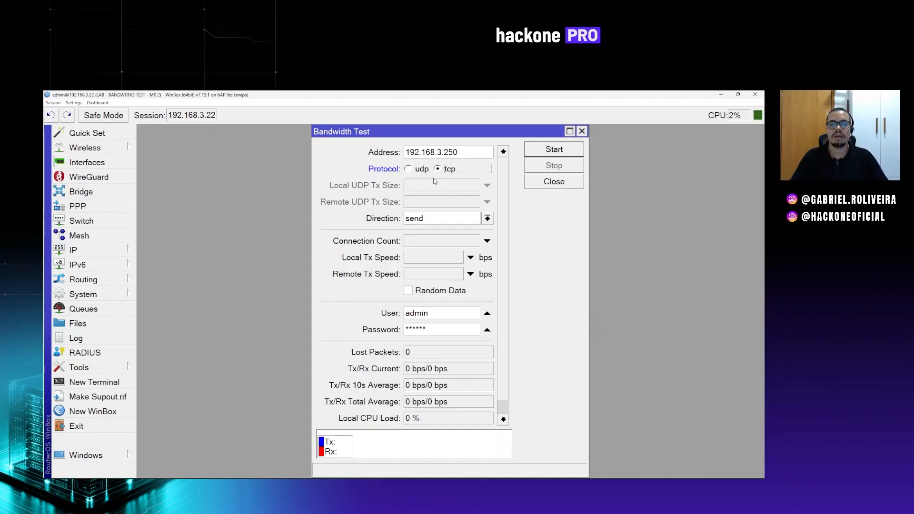
left_click(414, 170)
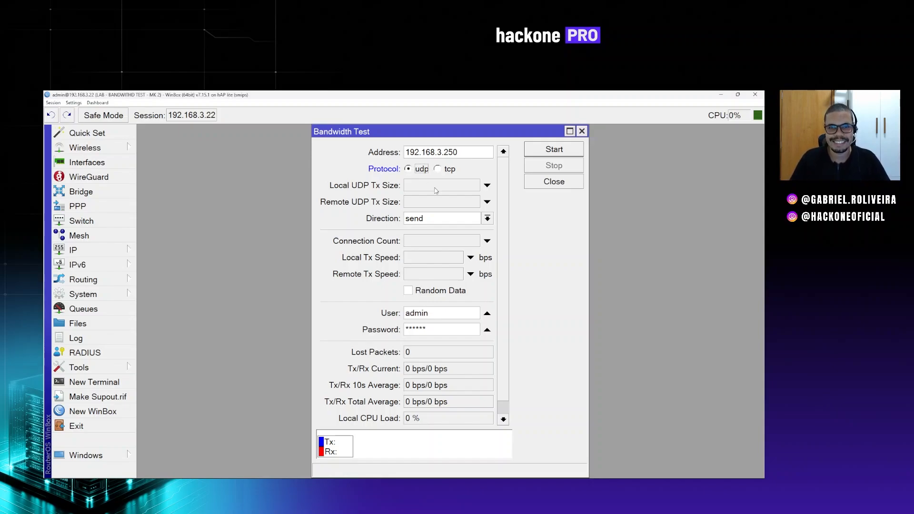
left_click(449, 172)
left_click(421, 171)
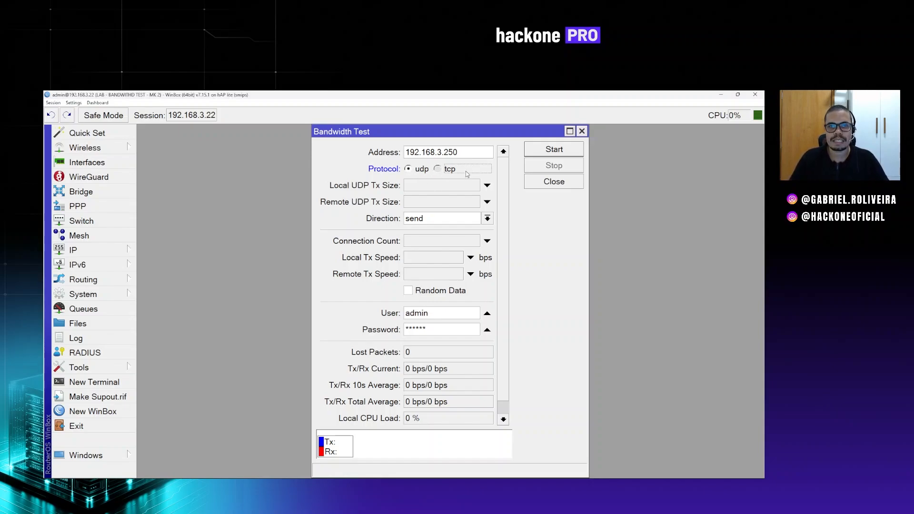
left_click(465, 170)
left_click(407, 171)
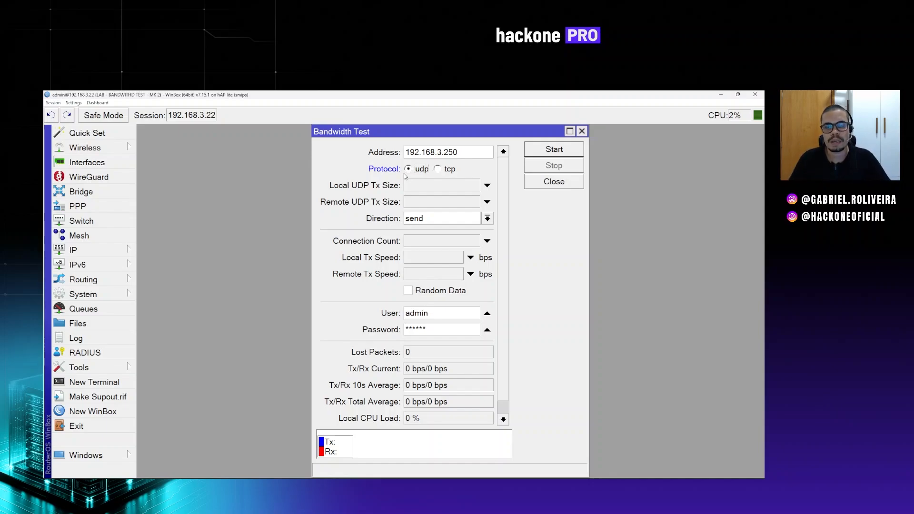
left_click(438, 169)
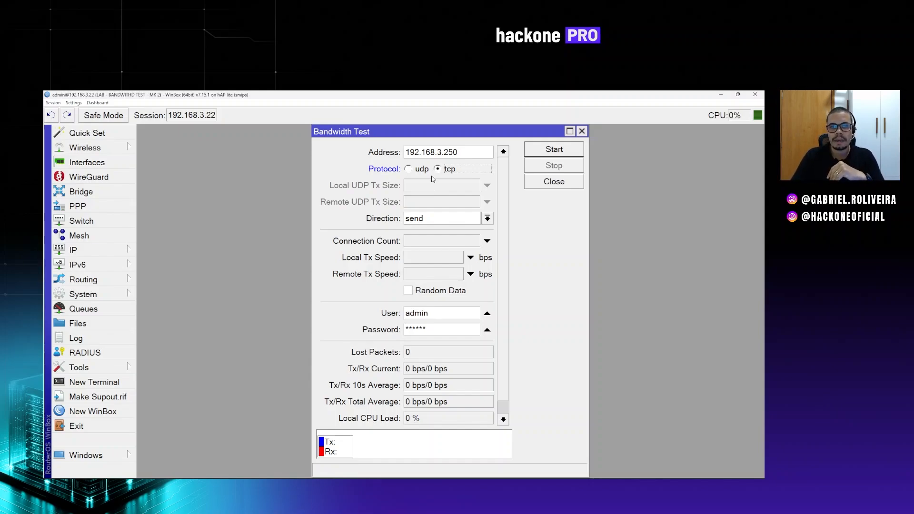
left_click(423, 169)
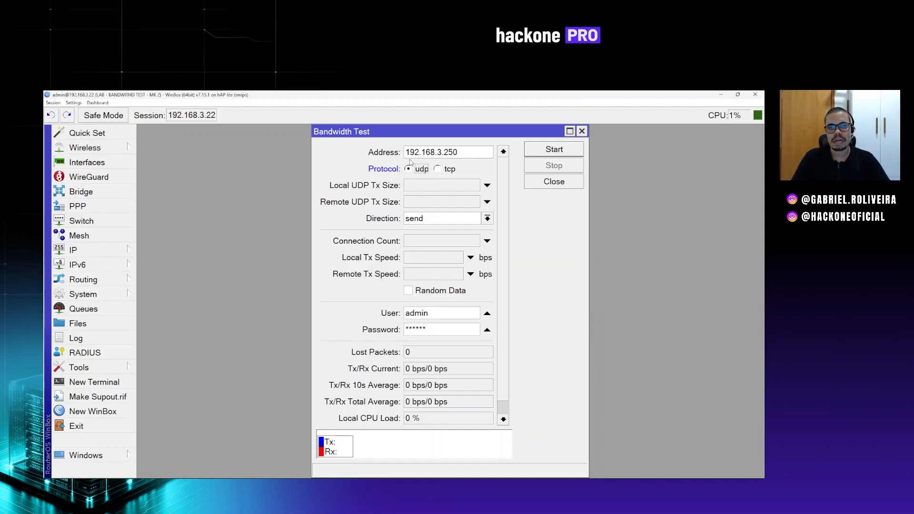
left_click(448, 170)
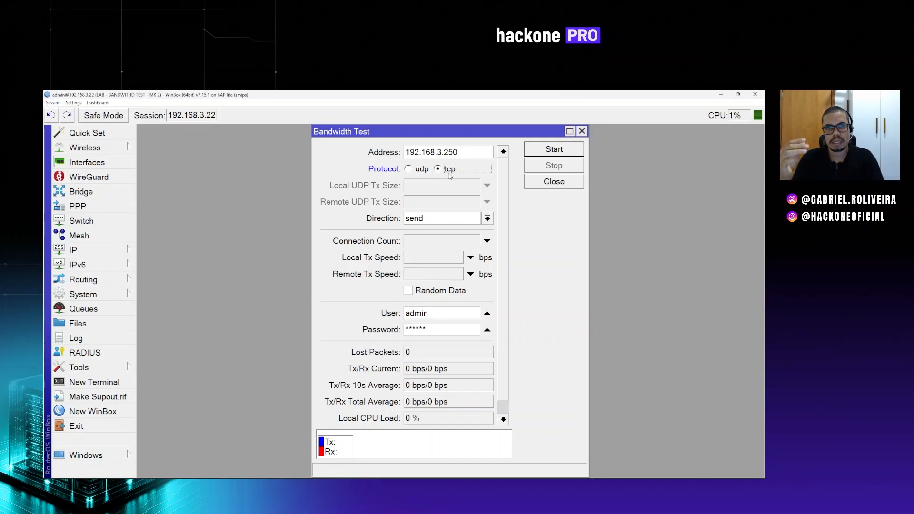
left_click(422, 171)
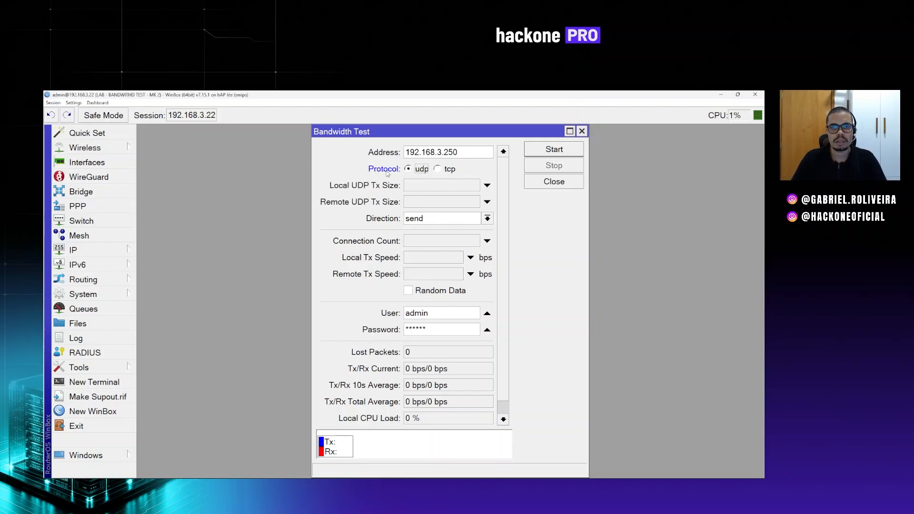
Step: Enable the local and remote UDP Tx sizes at 1500 and reset both to default
left_click(432, 187)
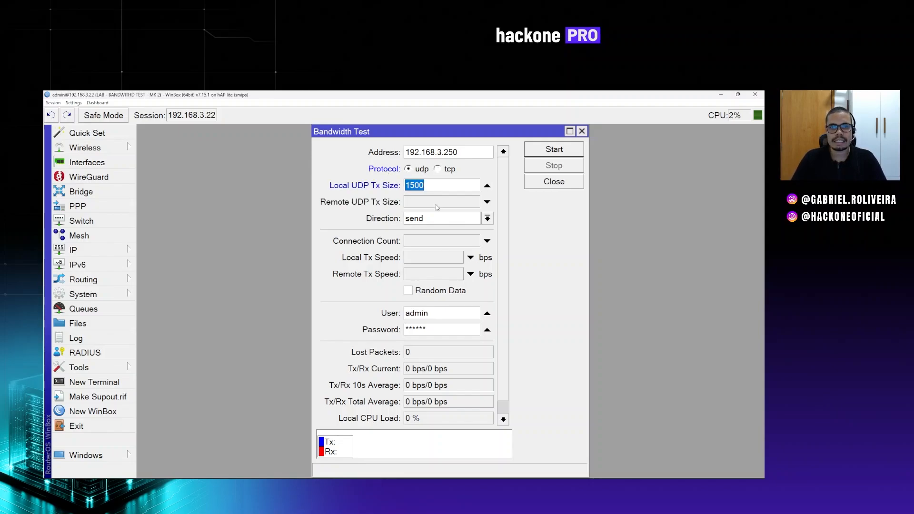
left_click(437, 206)
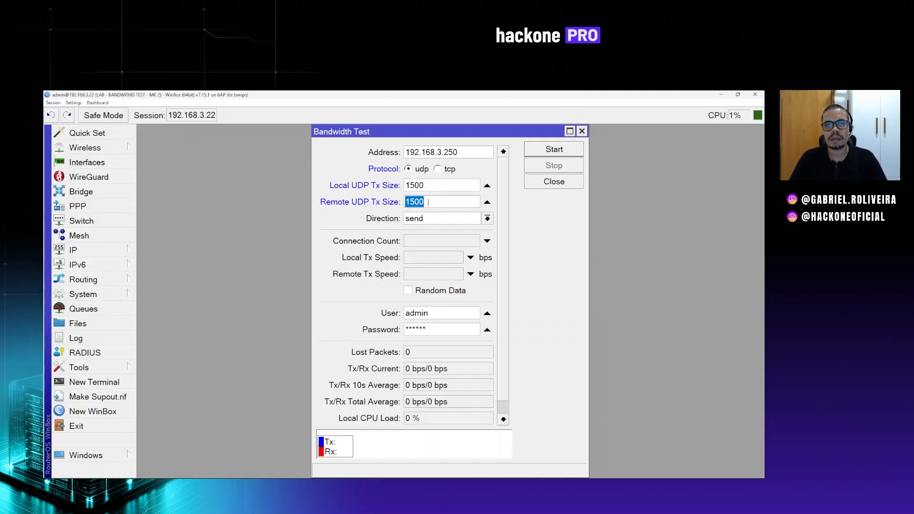
left_click(487, 202)
left_click(489, 186)
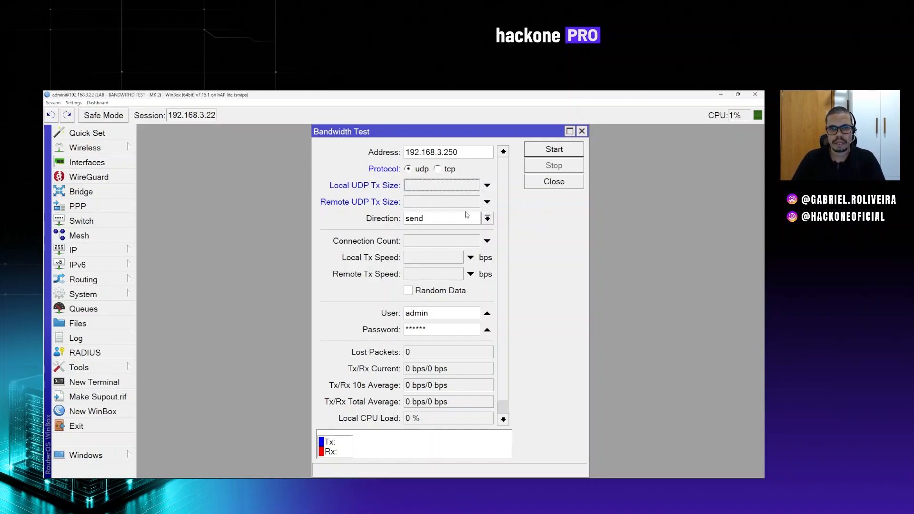
Step: Go through the both, receive and send options of the test direction and leave it set to receive
left_click(444, 221)
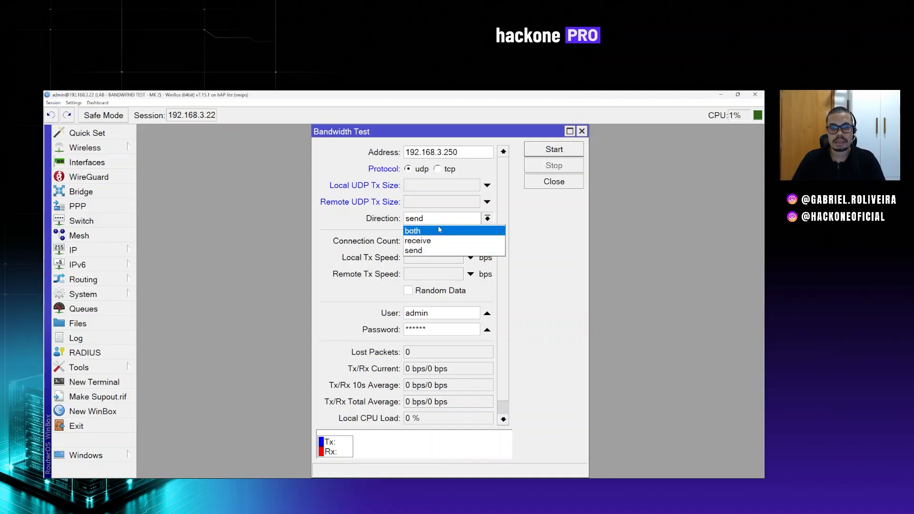
left_click(437, 230)
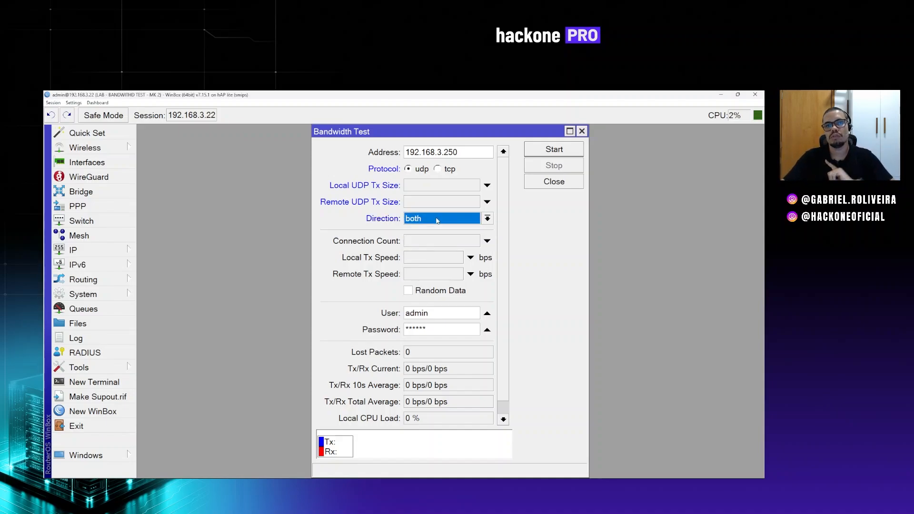
left_click(437, 219)
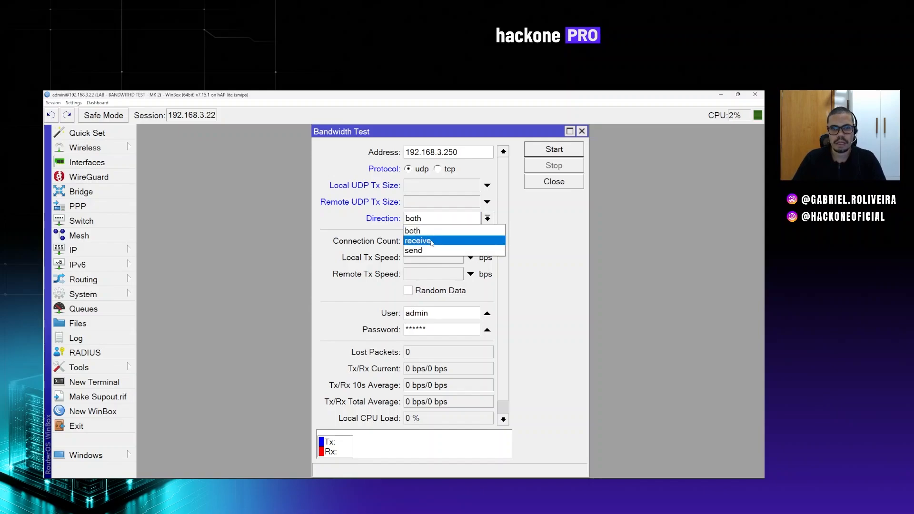
left_click(432, 240)
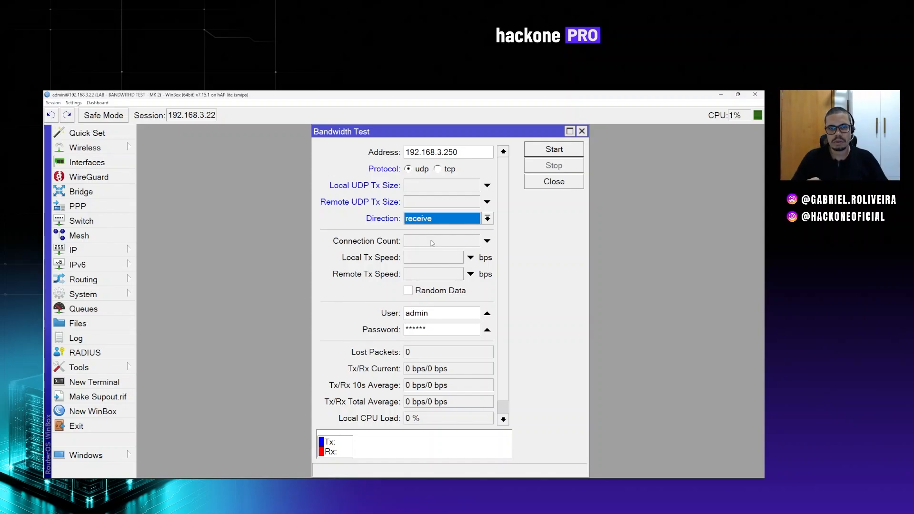
left_click(433, 220)
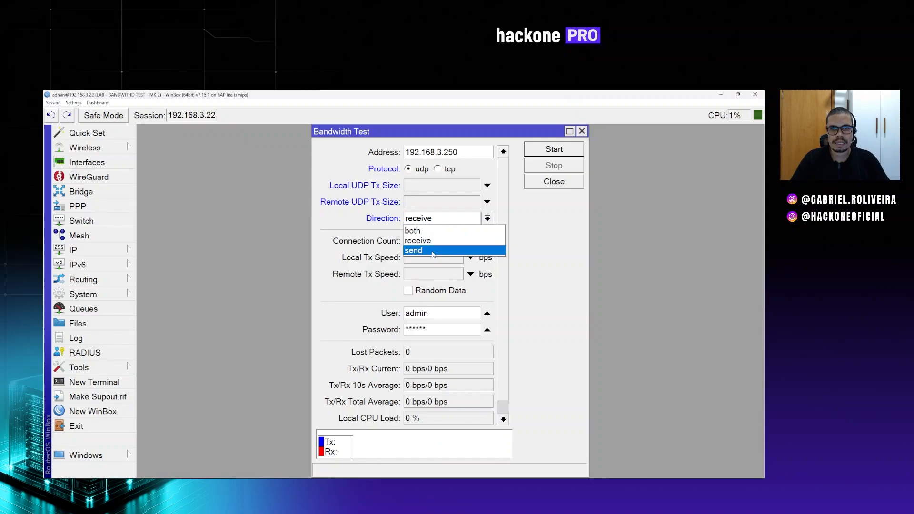
left_click(432, 251)
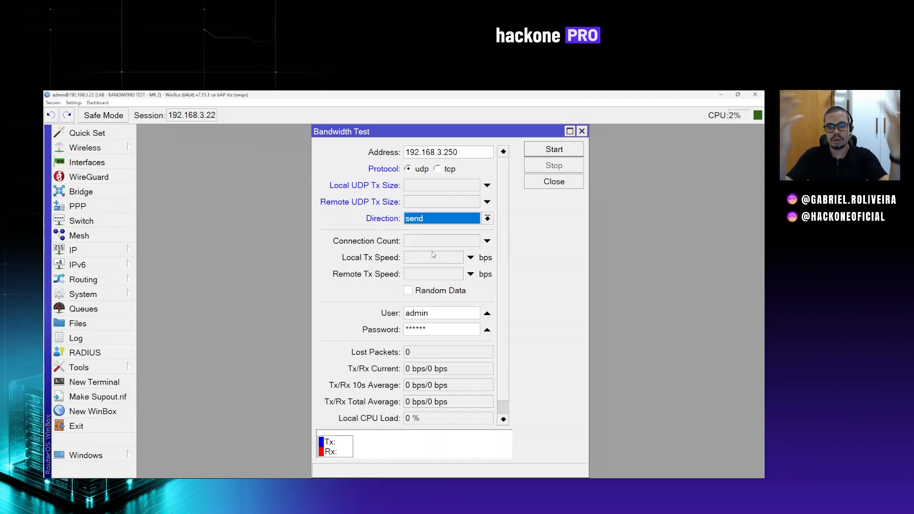
left_click(433, 222)
left_click(426, 242)
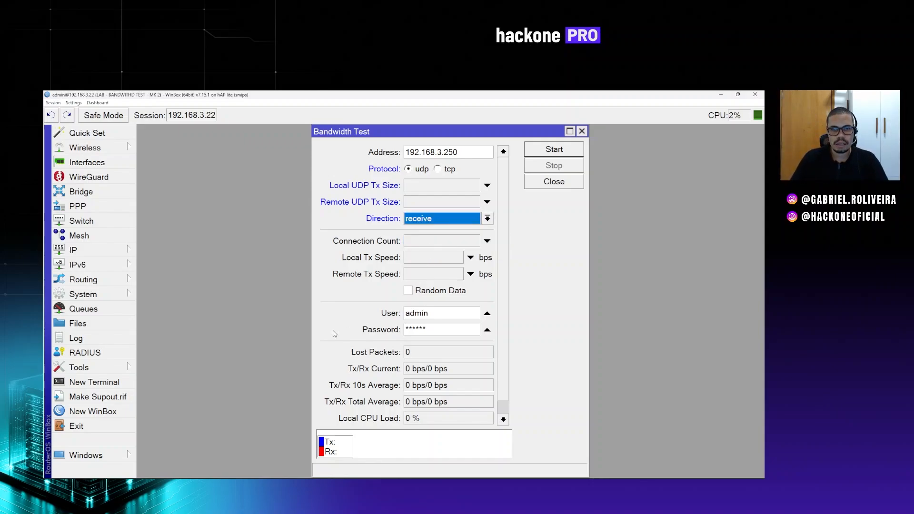
left_click(438, 219)
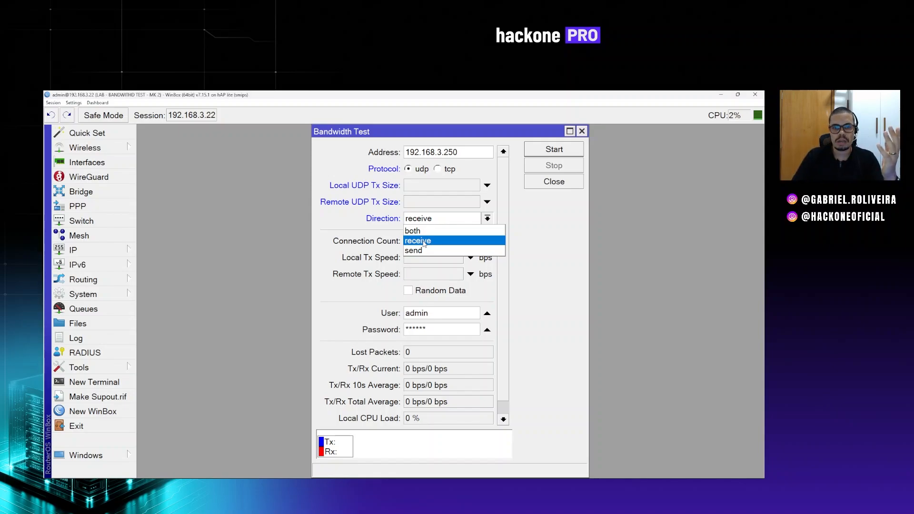
left_click(424, 241)
left_click(421, 218)
left_click(421, 231)
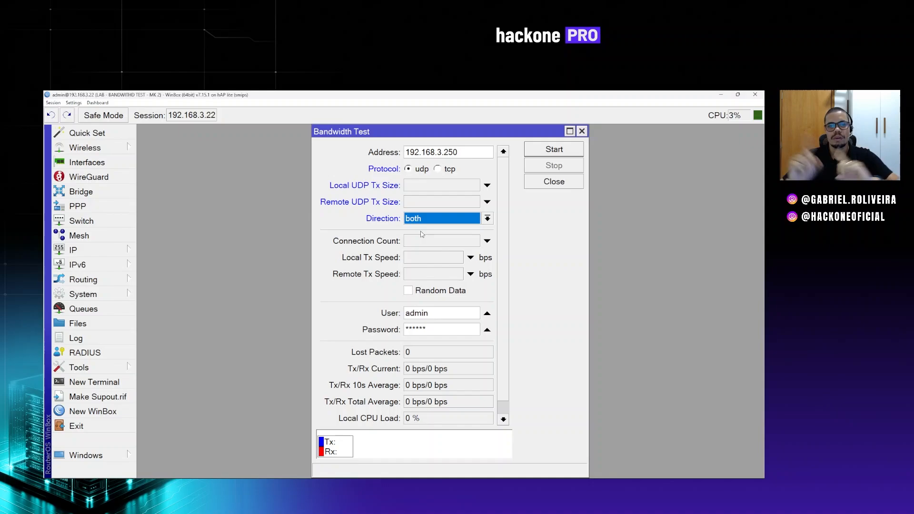
left_click(421, 218)
left_click(426, 240)
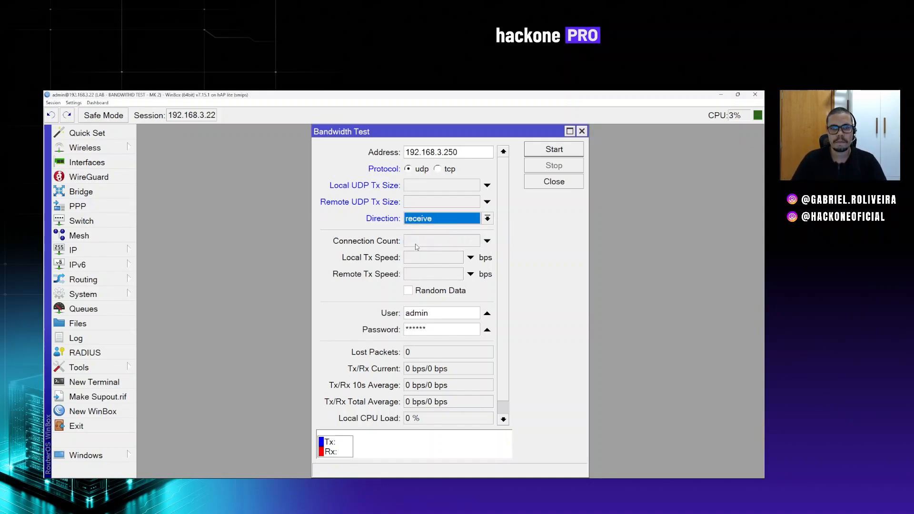
Step: Enable the connection count and reset it to default, and set the local and remote Tx speeds to 10M
left_click(416, 245)
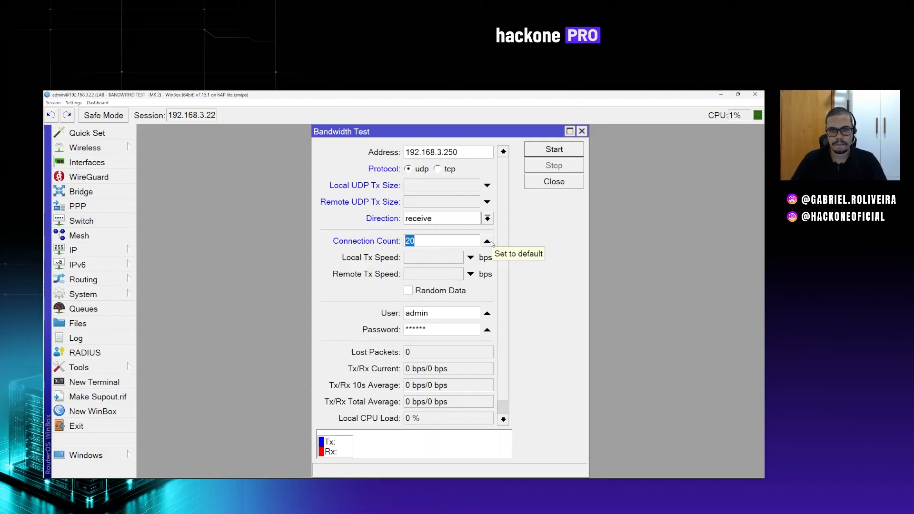
left_click(491, 243)
left_click(442, 259)
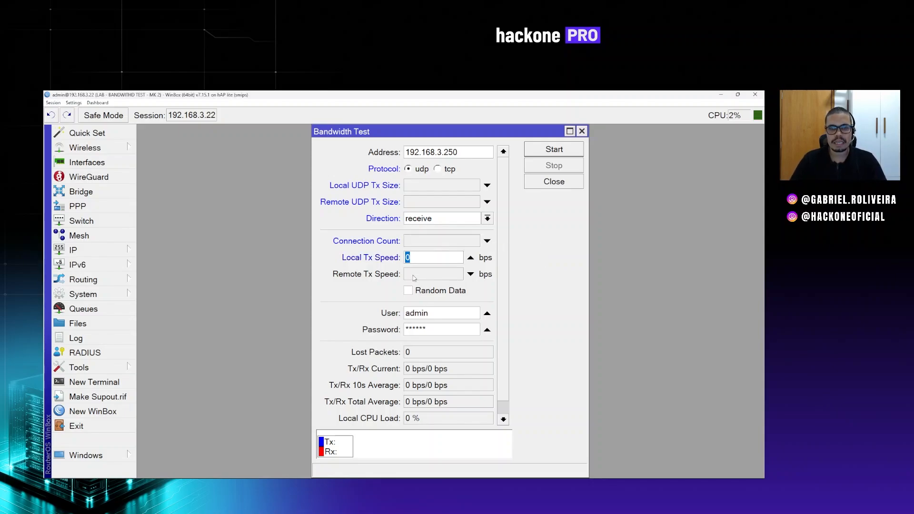
left_click(414, 276)
left_click(420, 258)
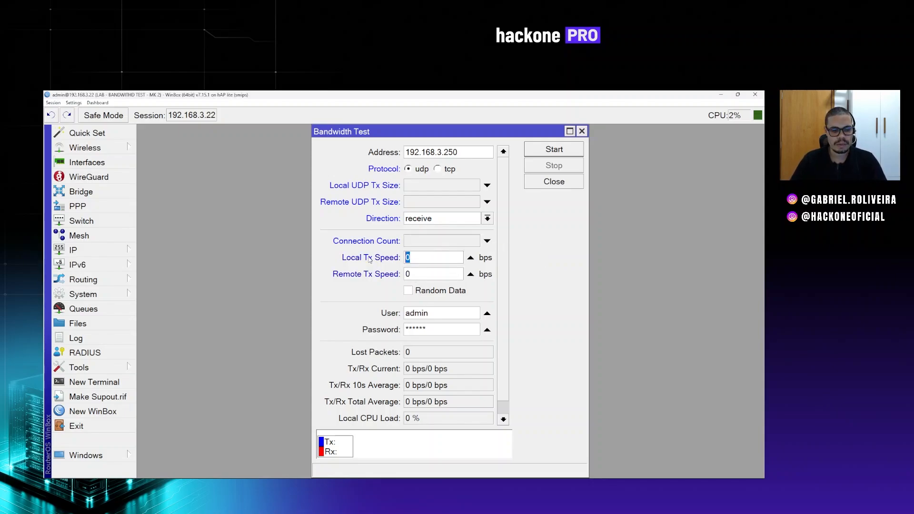
type("10M")
key("Tab")
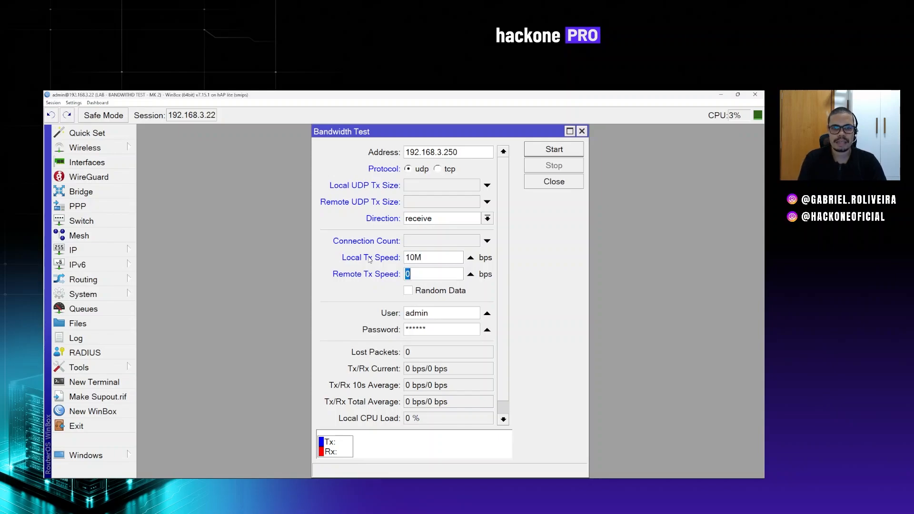
type("10M")
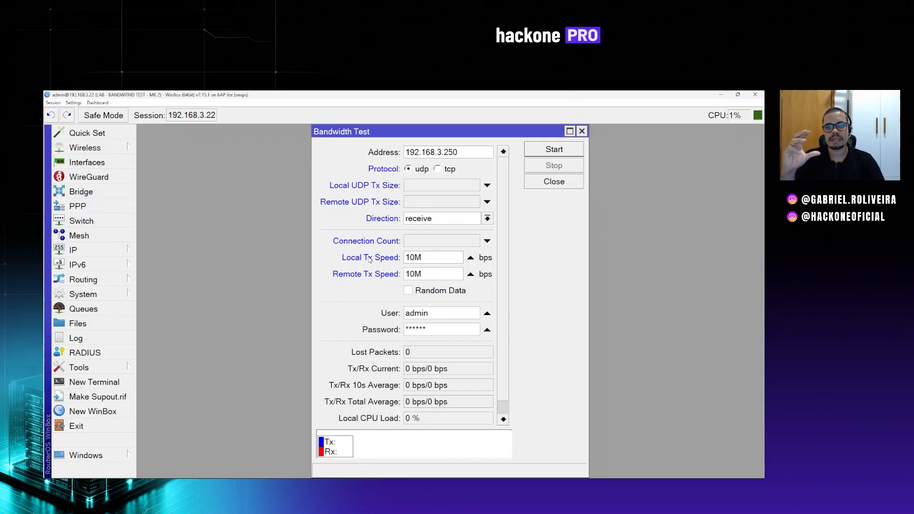
Step: Raise both the local and the remote Tx speed limits to 200M
left_click_drag(415, 258, 404, 258)
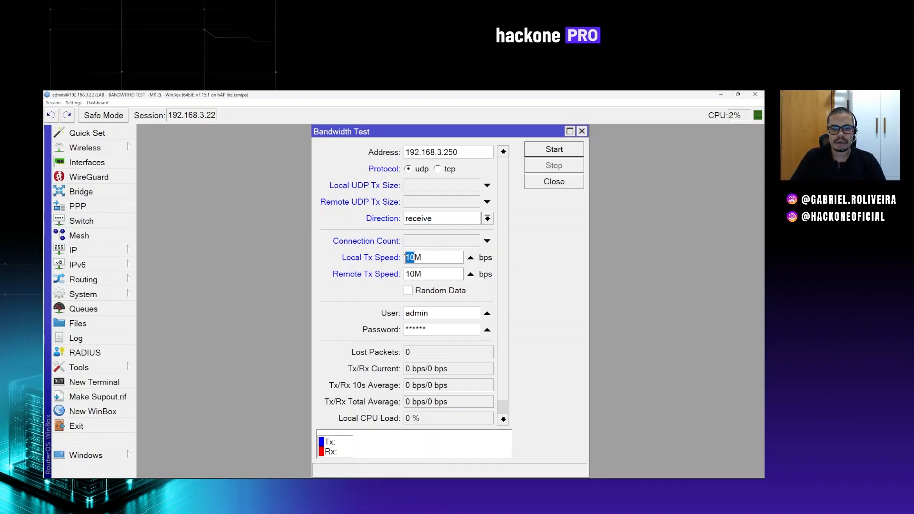
type("200")
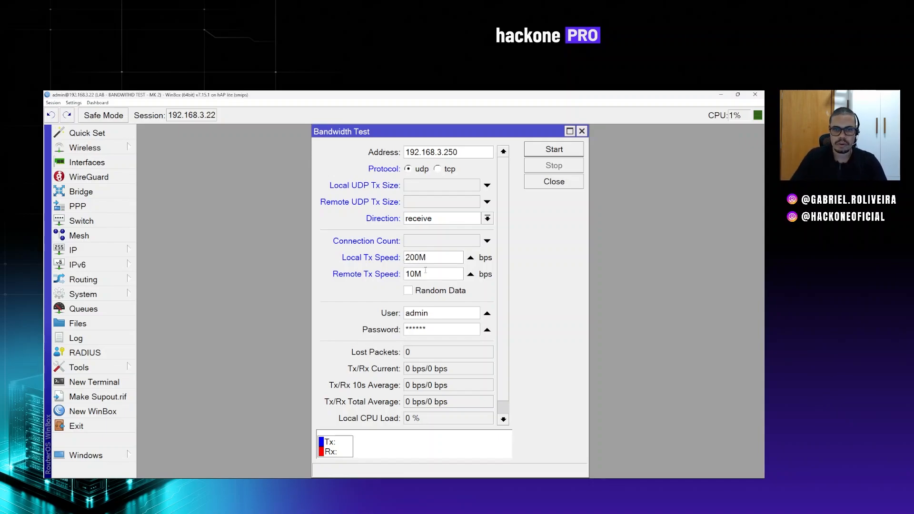
left_click_drag(415, 274, 405, 275)
type("200")
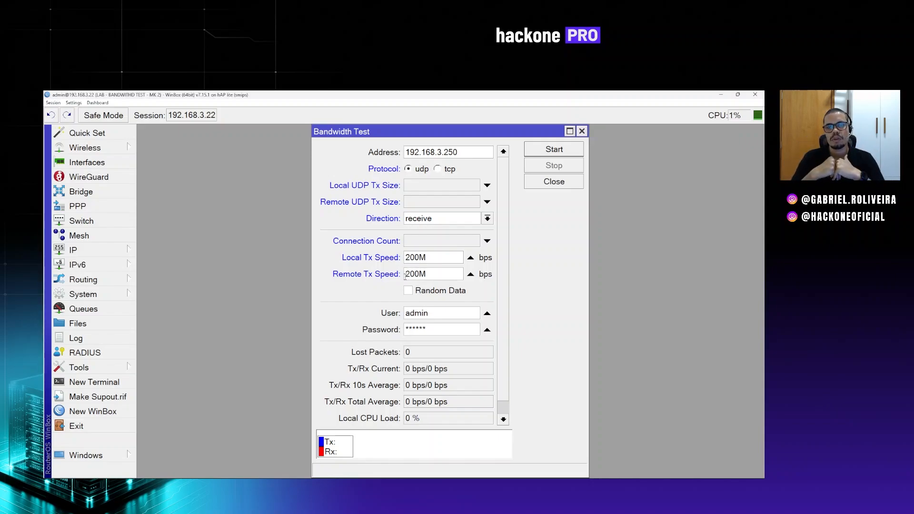
Step: Clear the local and remote Tx speed limits and leave the random data option off
left_click(428, 257)
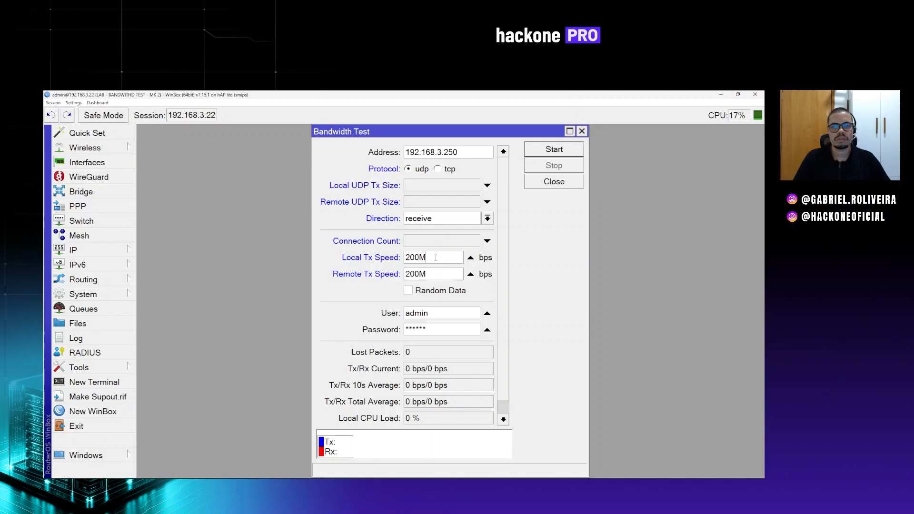
double_click(412, 258)
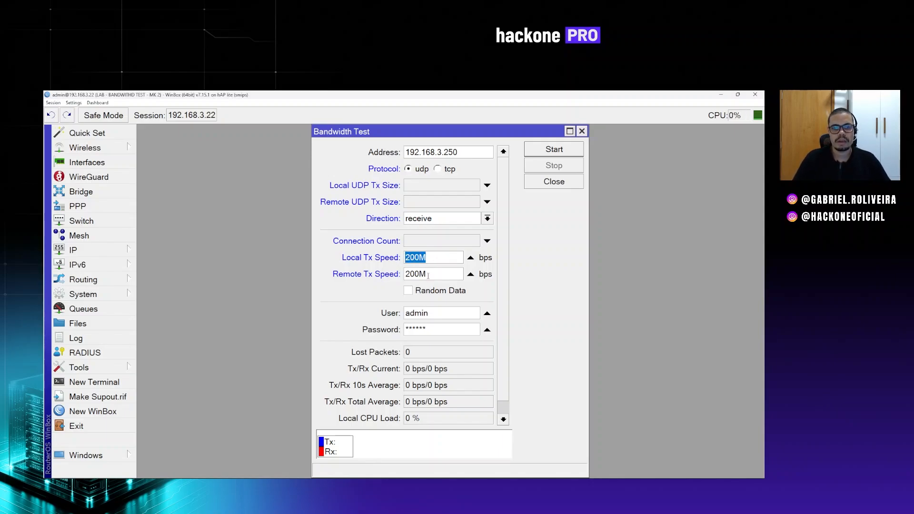
key("Tab")
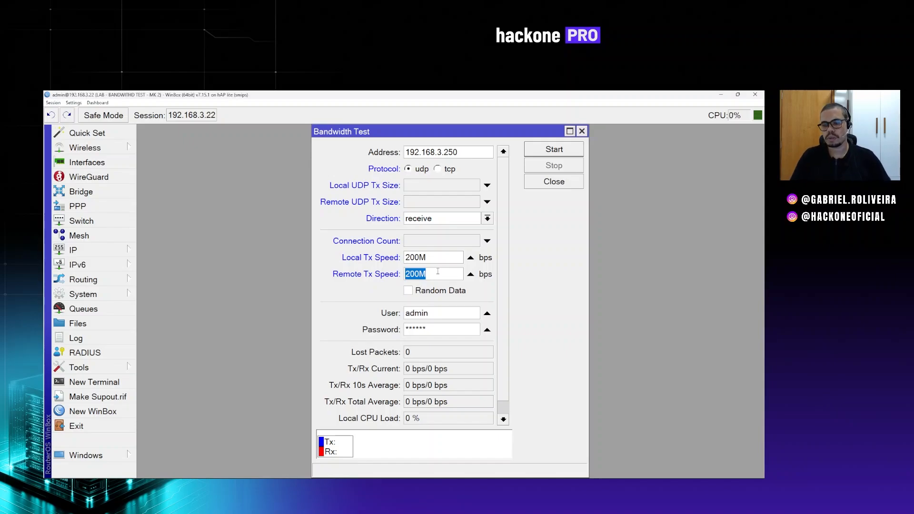
left_click(470, 257)
left_click(470, 273)
left_click(437, 291)
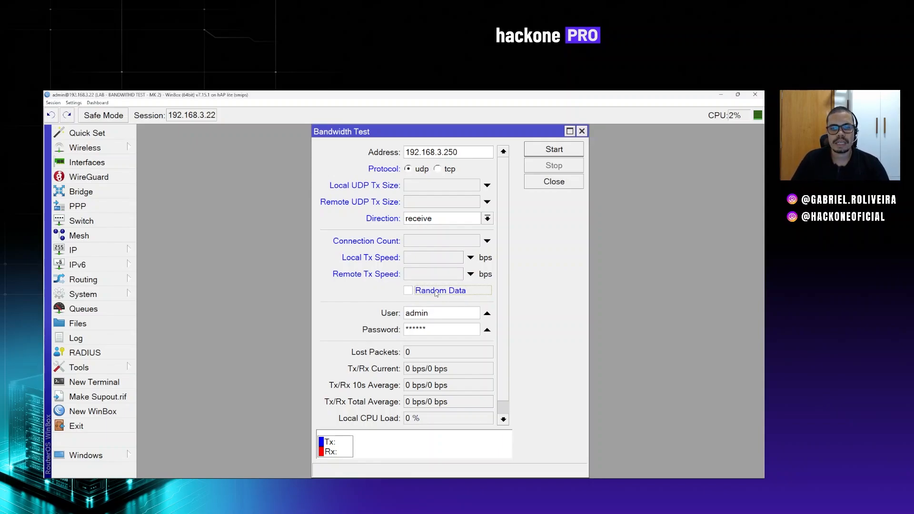
left_click(436, 291)
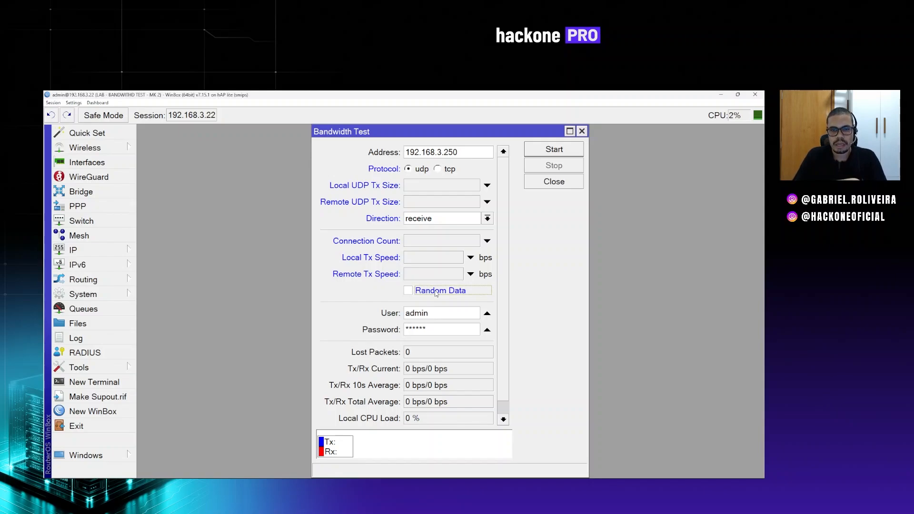
Step: Review the user and password fields and the lost packets, Tx/Rx average and CPU load readings of the test
double_click(436, 312)
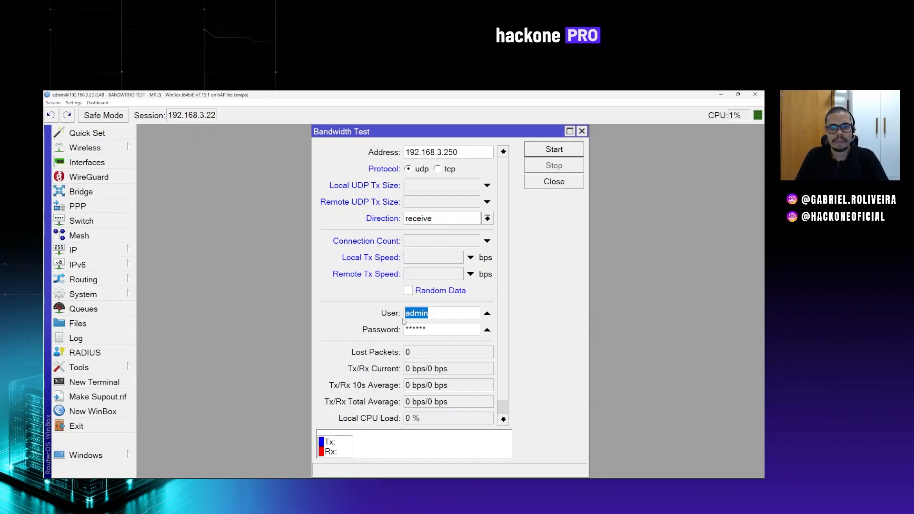
left_click(442, 312)
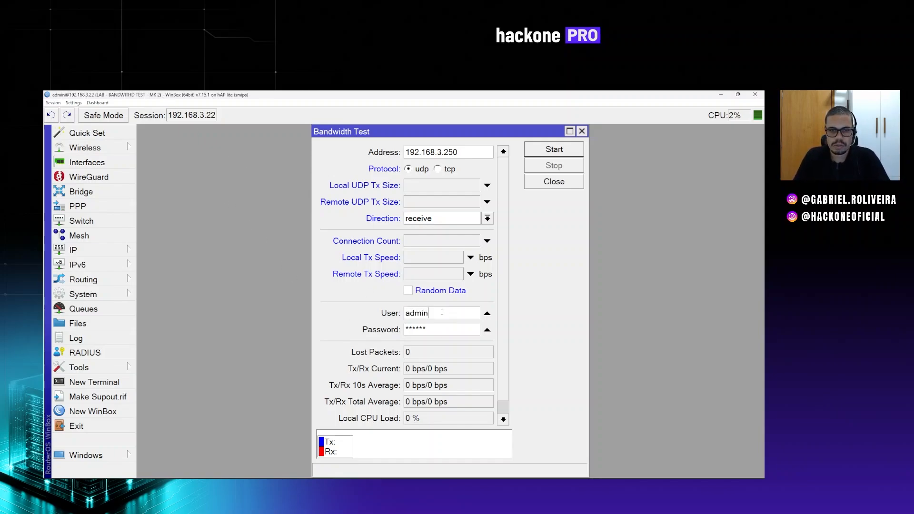
left_click_drag(442, 313, 385, 310)
left_click_drag(446, 326, 386, 332)
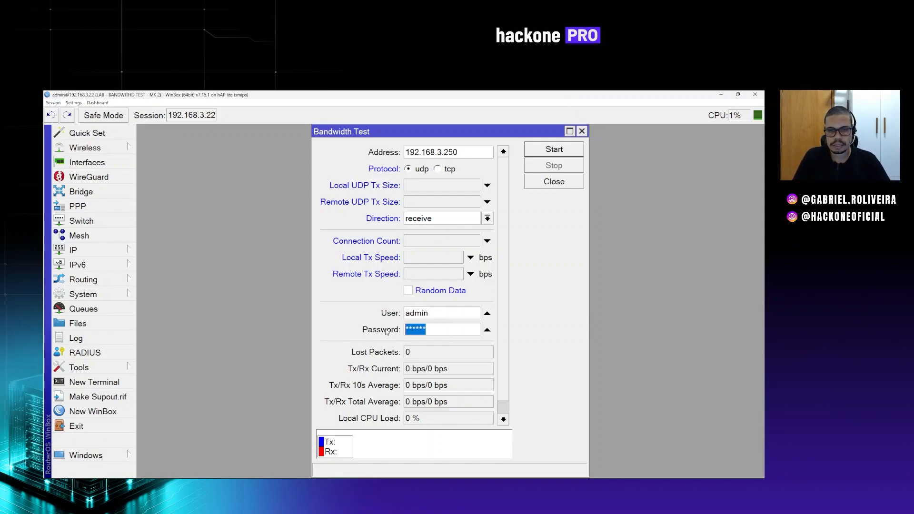
scroll(504, 385, "down", 1)
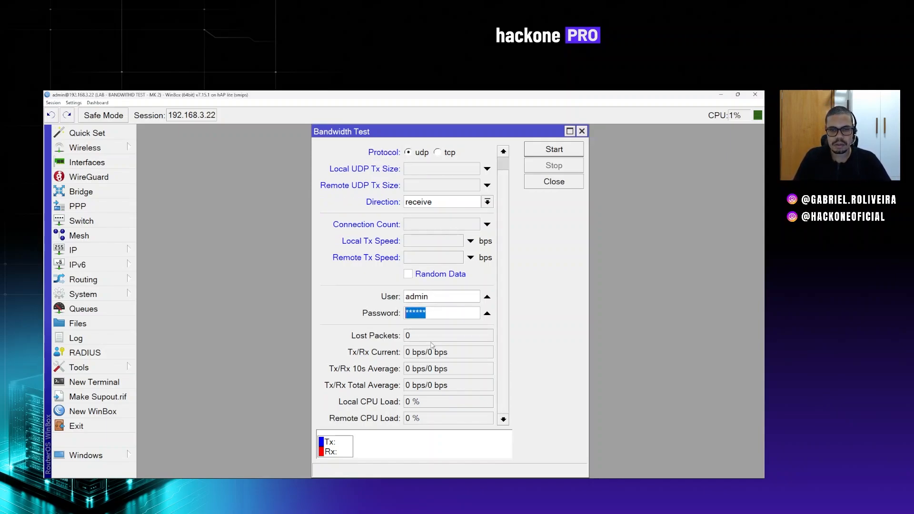
double_click(431, 338)
left_click_drag(458, 371, 403, 381)
scroll(495, 318, "up", 1)
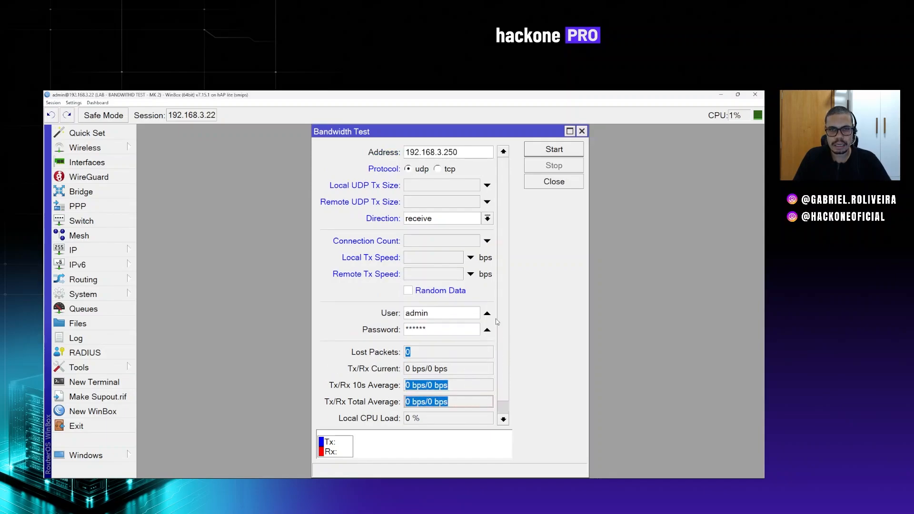
Step: Run the UDP bandwidth test in the receive direction and check its Tx/Rx averages and the router's CPU load
left_click(431, 218)
left_click(431, 219)
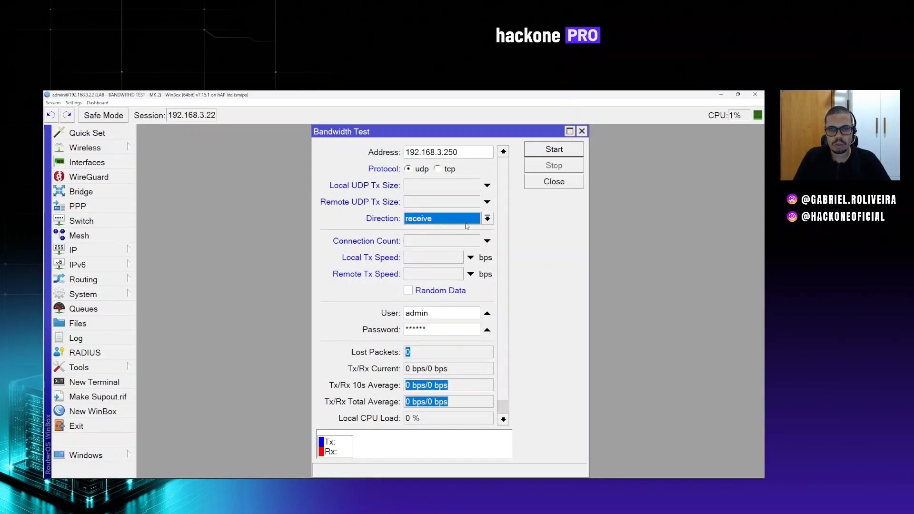
left_click(544, 151)
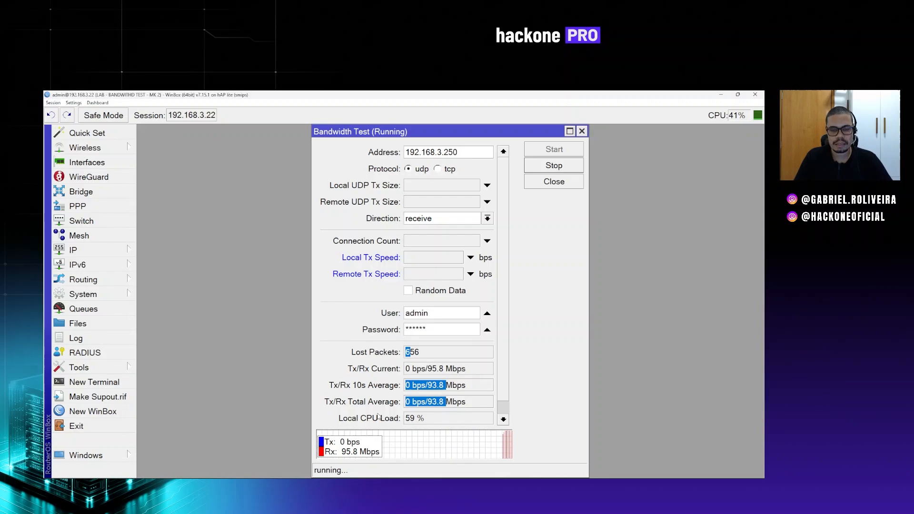
left_click(465, 390)
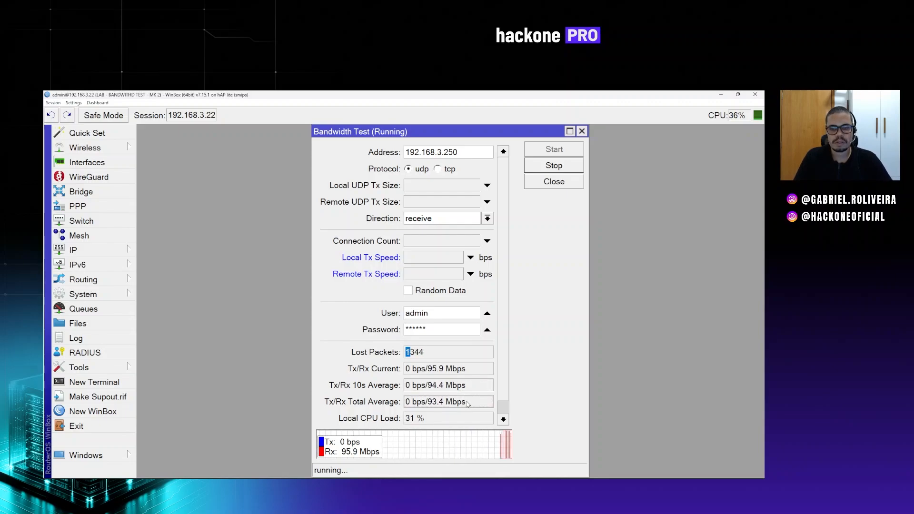
left_click(467, 403)
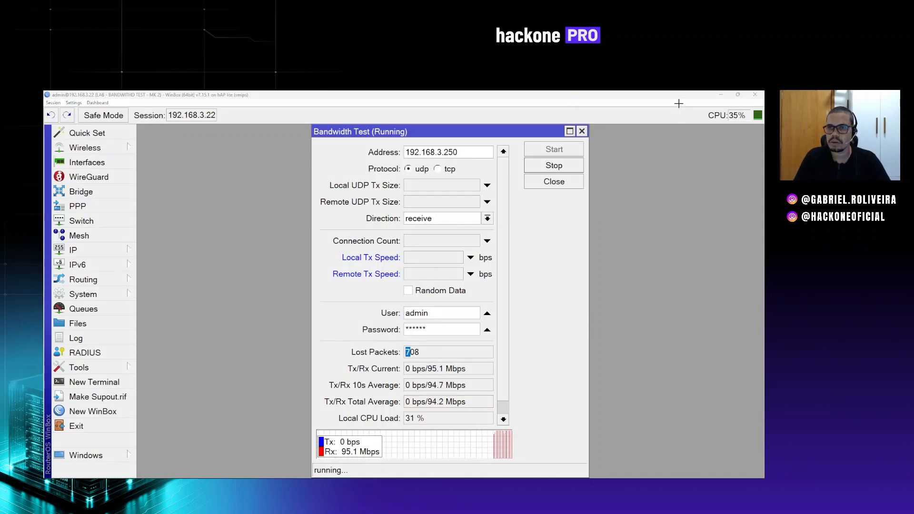
mouse_move(717, 101)
left_mouse_down()
mouse_move(713, 135)
mouse_move(747, 128)
mouse_move(755, 114)
mouse_move(713, 102)
left_mouse_up()
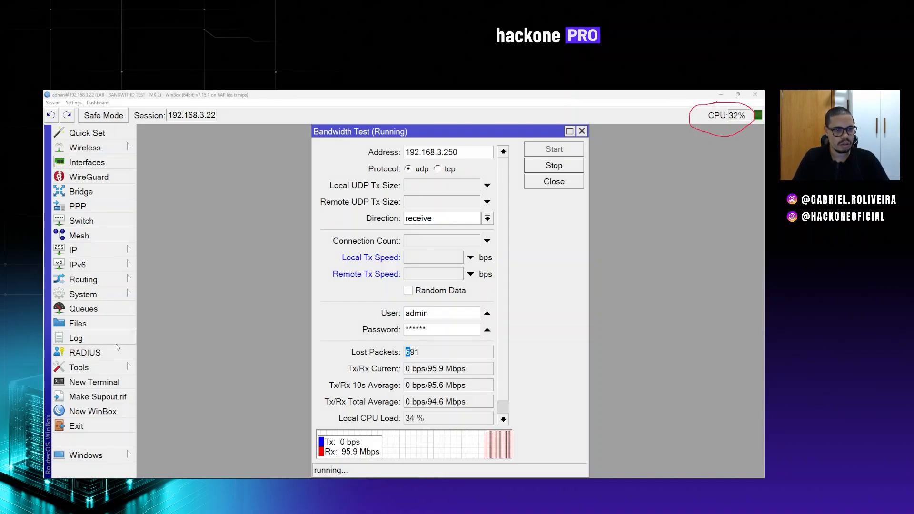
Step: Open the Profile tool beside the running bandwidth test and start profiling the total CPU usage
left_click(110, 367)
left_click(175, 337)
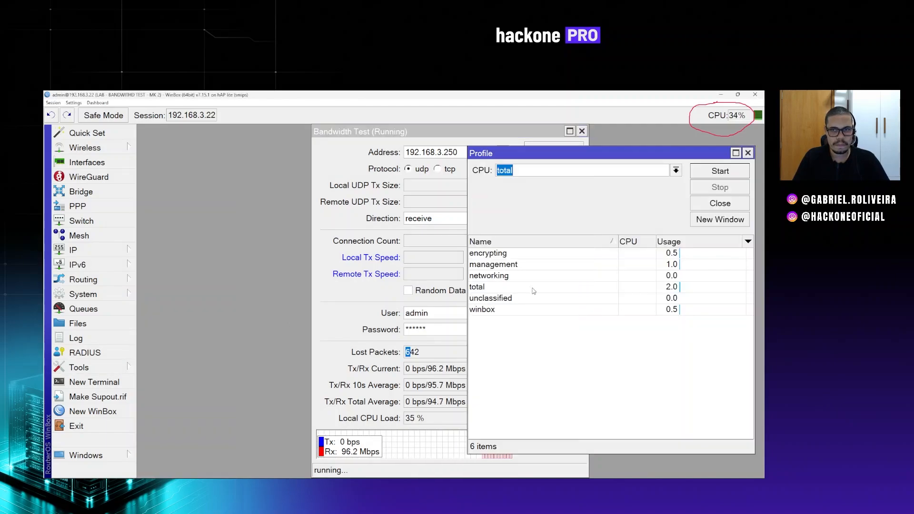
left_click_drag(477, 128, 341, 128)
left_click(736, 174)
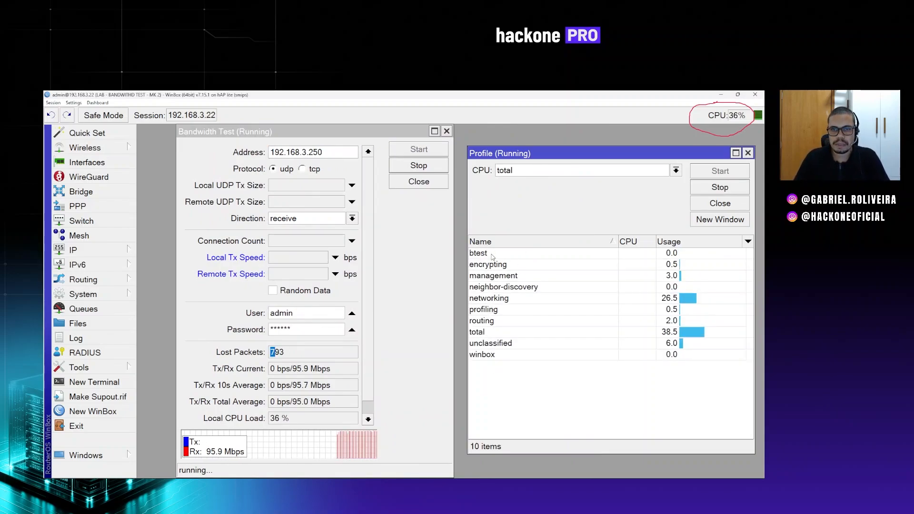
Step: Examine the btest, networking and total CPU usage, and compare them with the test's lost packets and local and remote CPU load
left_click(491, 255)
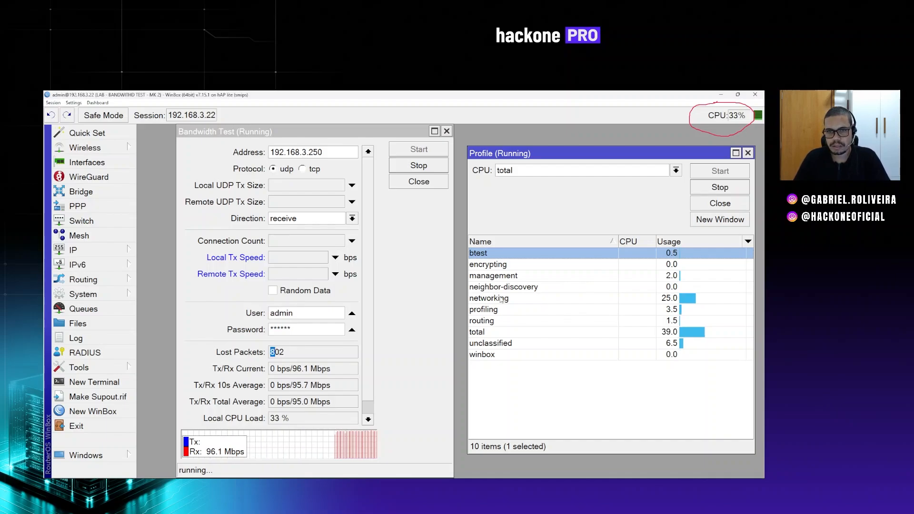
left_click(501, 299)
left_click(494, 336)
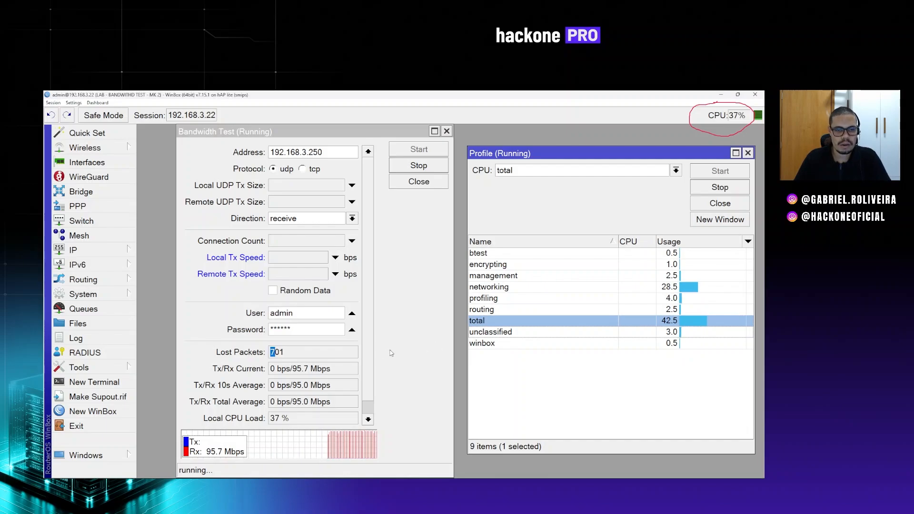
left_click(318, 352)
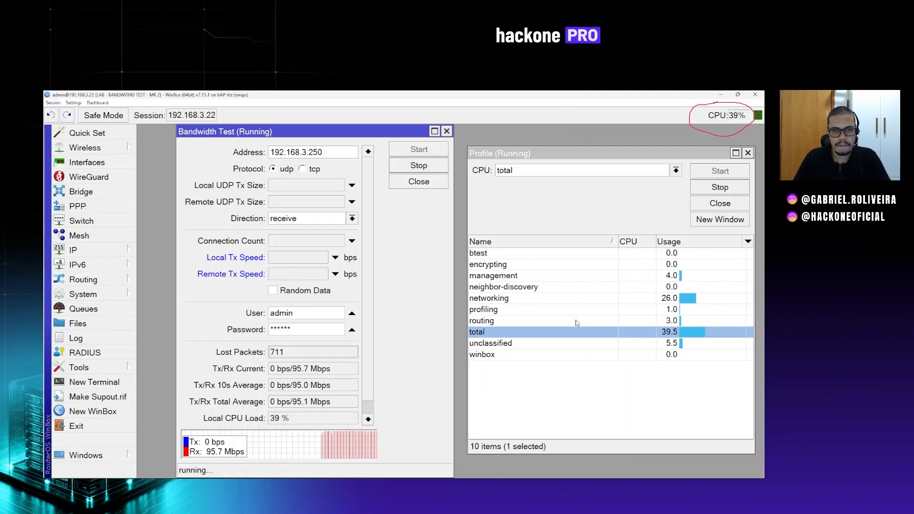
scroll(371, 292, "down", 1)
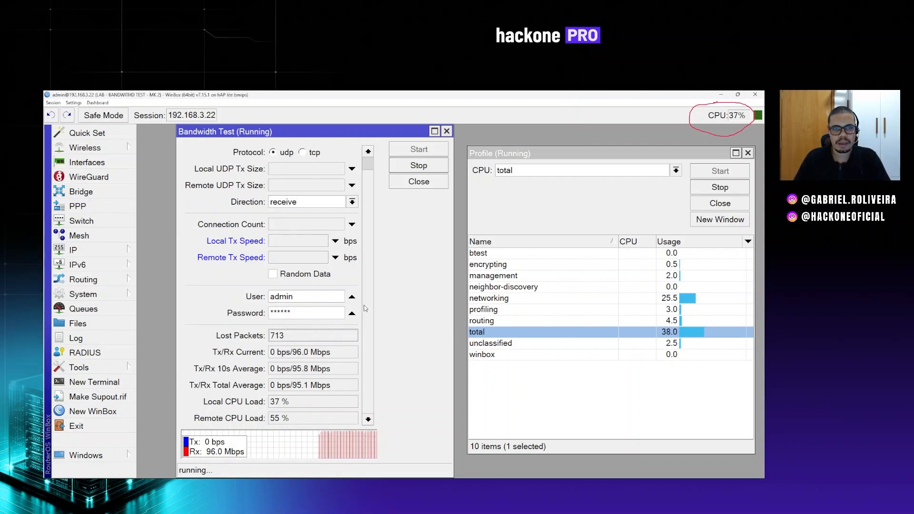
scroll(368, 247, "up", 1)
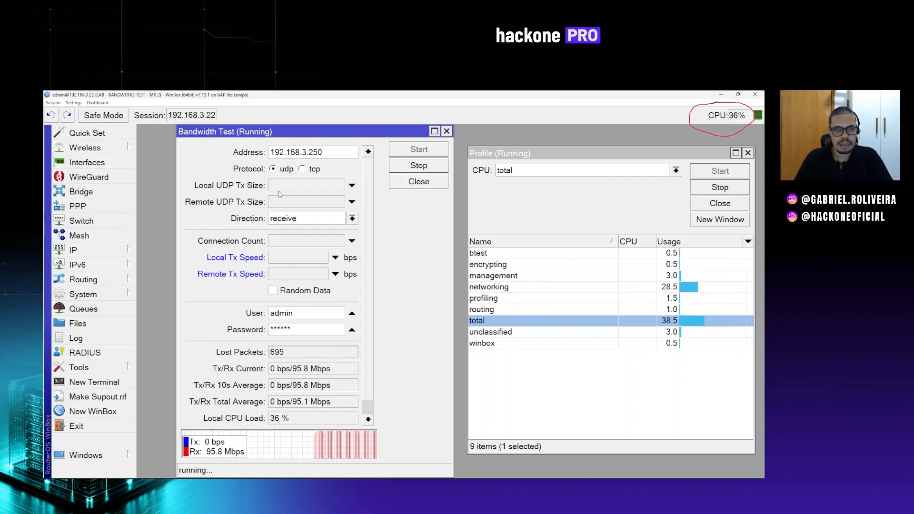
scroll(371, 240, "down", 1)
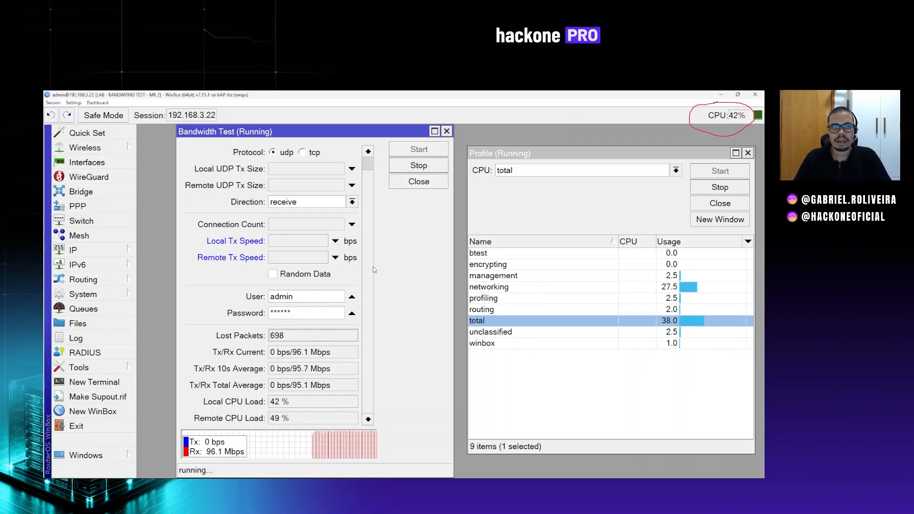
scroll(371, 224, "up", 1)
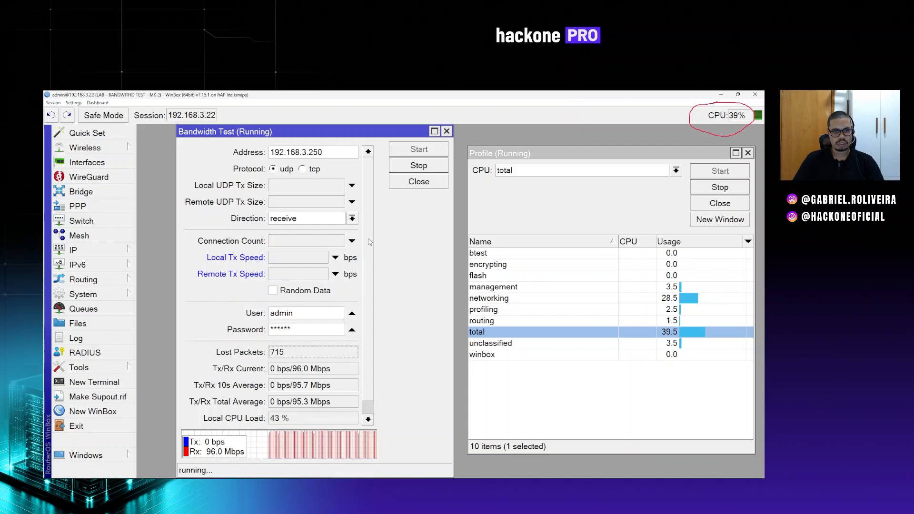
Step: Set the test direction to send and restart the bandwidth test
left_click(296, 219)
left_click(297, 222)
left_click(296, 222)
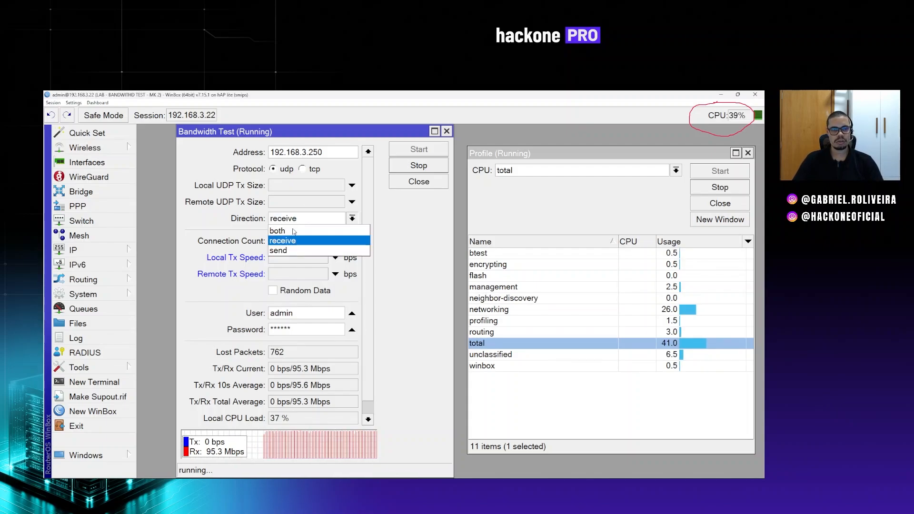
left_click(286, 251)
left_click(419, 165)
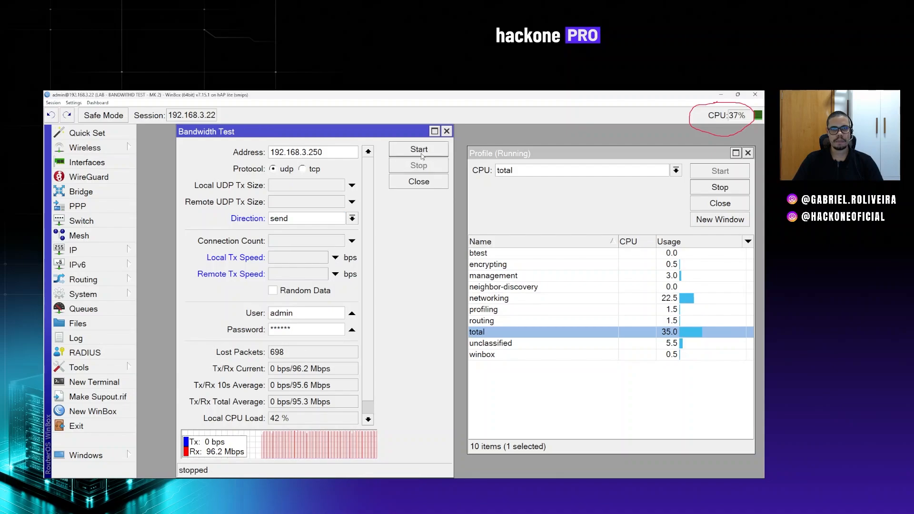
left_click(418, 149)
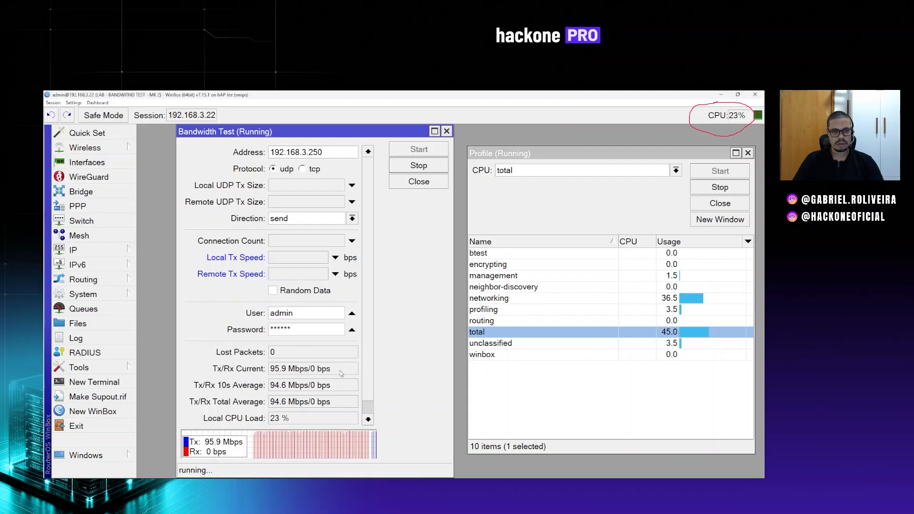
Step: Examine the send test's lost packets, current, 10-second and total Tx/Rx averages, and local and remote CPU load
left_click(270, 351)
left_click_drag(269, 350, 264, 369)
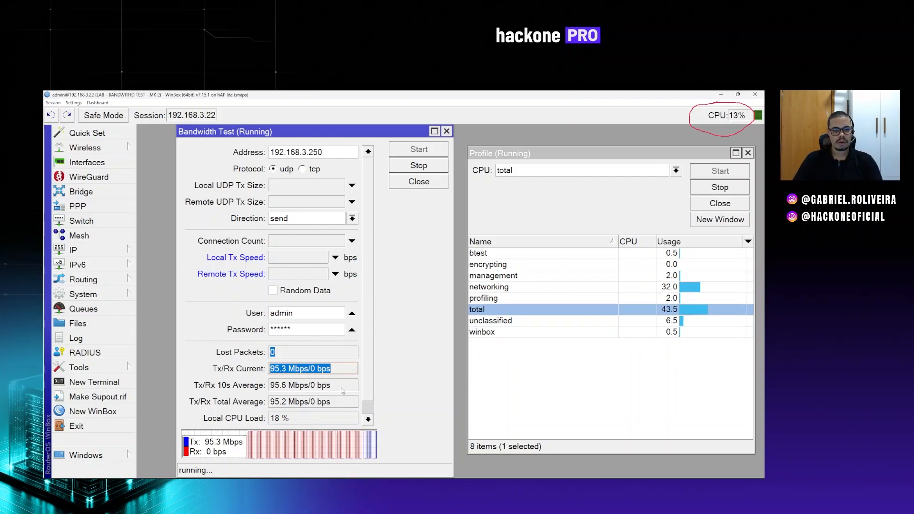
left_click_drag(309, 386, 270, 387)
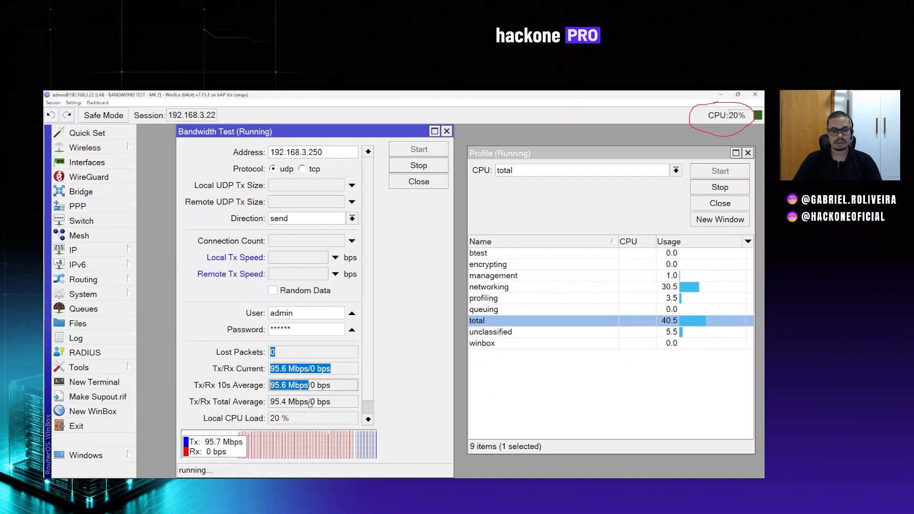
left_click_drag(309, 402, 264, 404)
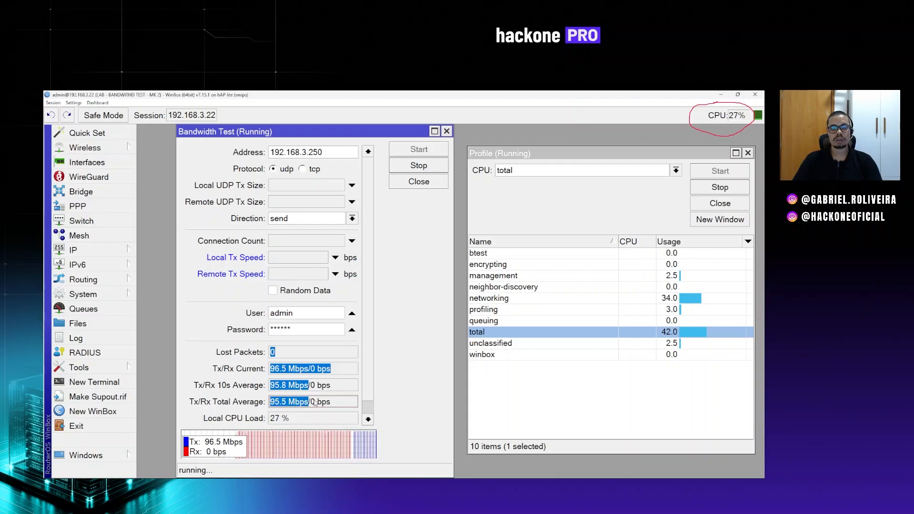
scroll(305, 403, "down", 1)
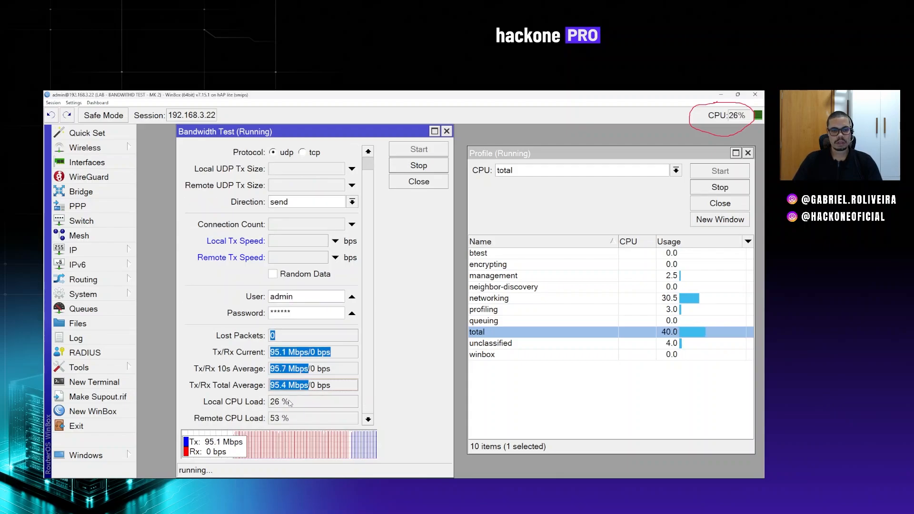
left_click_drag(289, 404, 261, 424)
left_click_drag(288, 425, 321, 340)
left_click(321, 340)
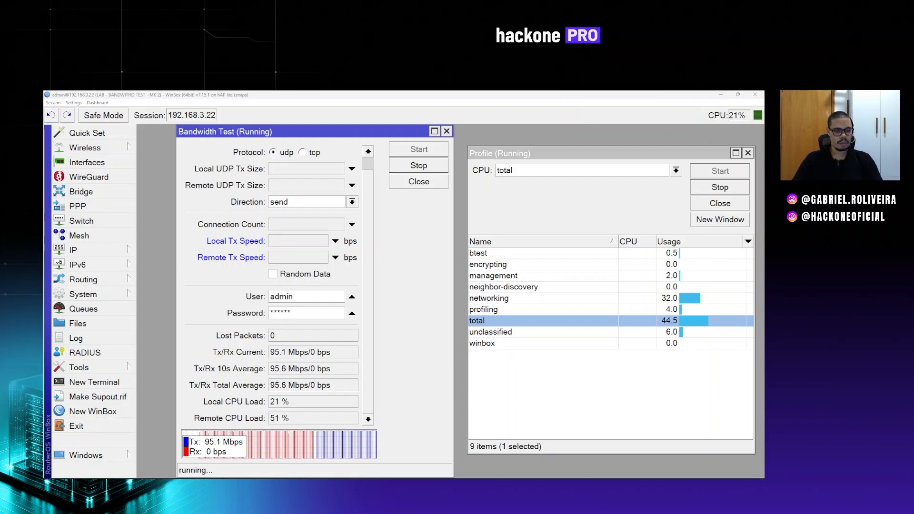
Step: Switch to the EVE topology in the browser, point out the R1–R2–R3 network and circle router R1
left_click(104, 485)
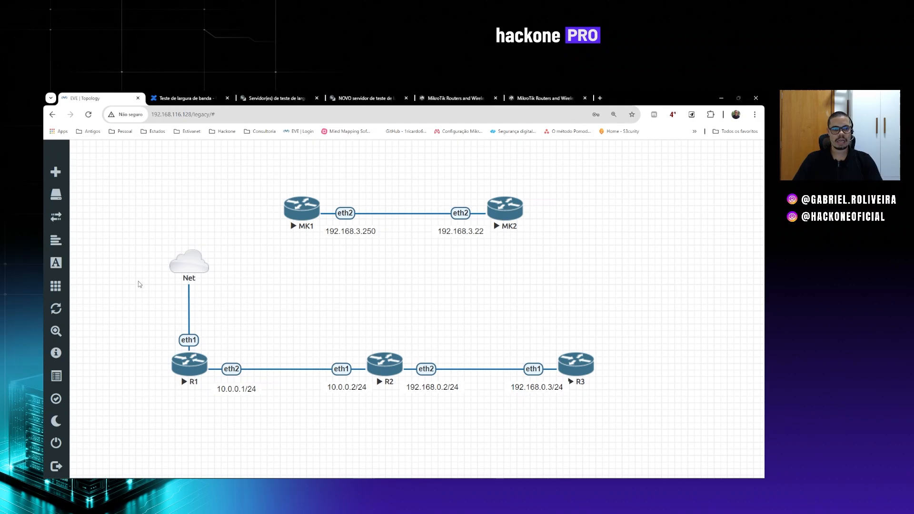
left_click_drag(127, 248, 657, 417)
left_click(646, 363)
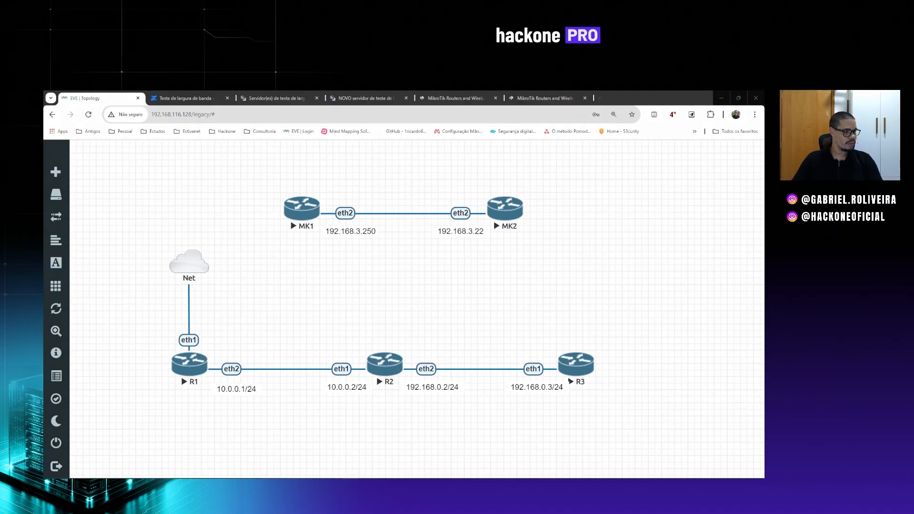
mouse_move(193, 309)
left_mouse_down()
mouse_move(172, 312)
mouse_move(156, 380)
mouse_move(213, 412)
mouse_move(272, 353)
mouse_move(217, 310)
mouse_move(194, 310)
left_mouse_up()
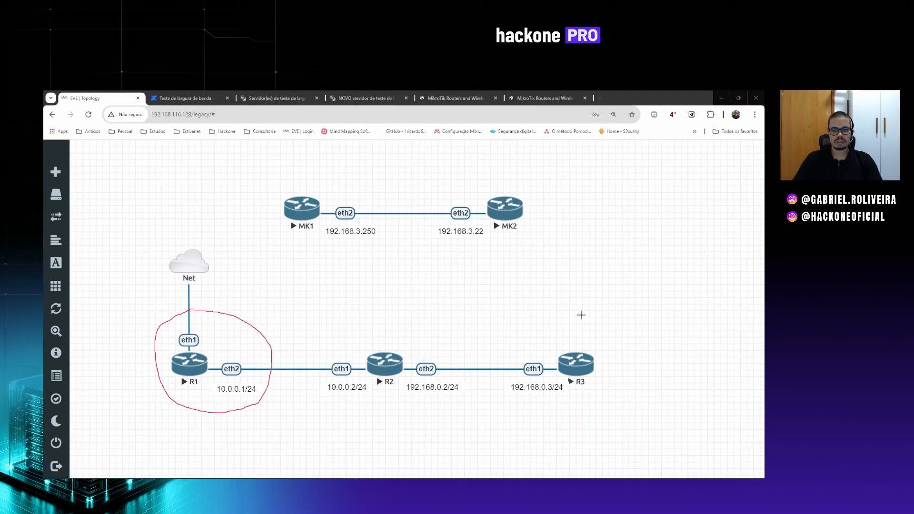
Step: Circle router R3 in the topology and write NAT above router R2
mouse_move(577, 307)
left_mouse_down()
mouse_move(508, 347)
mouse_move(528, 416)
mouse_move(618, 357)
mouse_move(586, 308)
mouse_move(574, 307)
left_mouse_up()
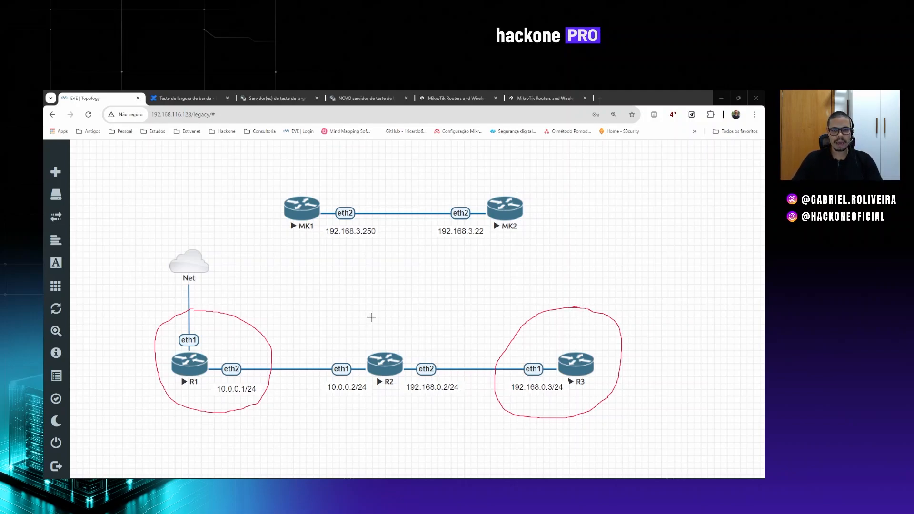
mouse_move(371, 318)
left_mouse_down()
mouse_move(372, 327)
mouse_move(380, 316)
mouse_move(386, 335)
mouse_move(404, 318)
left_mouse_up()
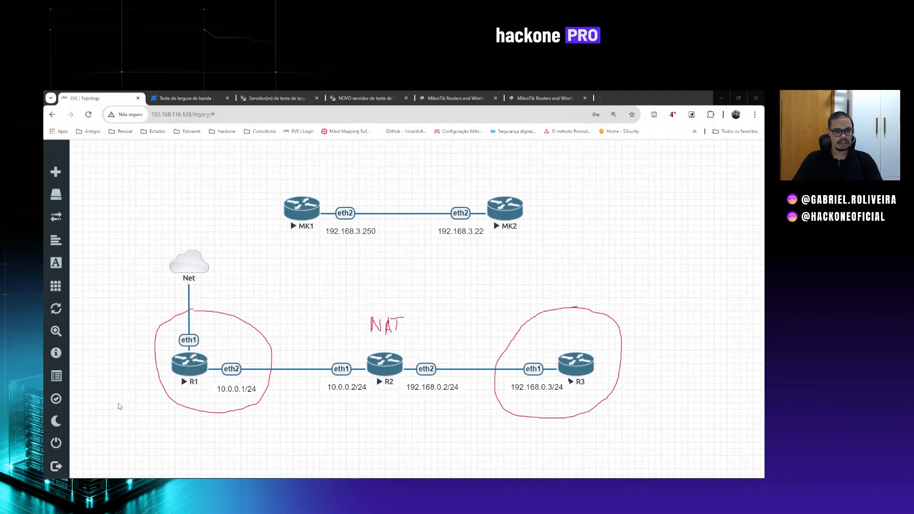
Step: Switch to R1's WinBox session, clear the screen annotations and open the Bandwidth Test tool
mouse_move(275, 487)
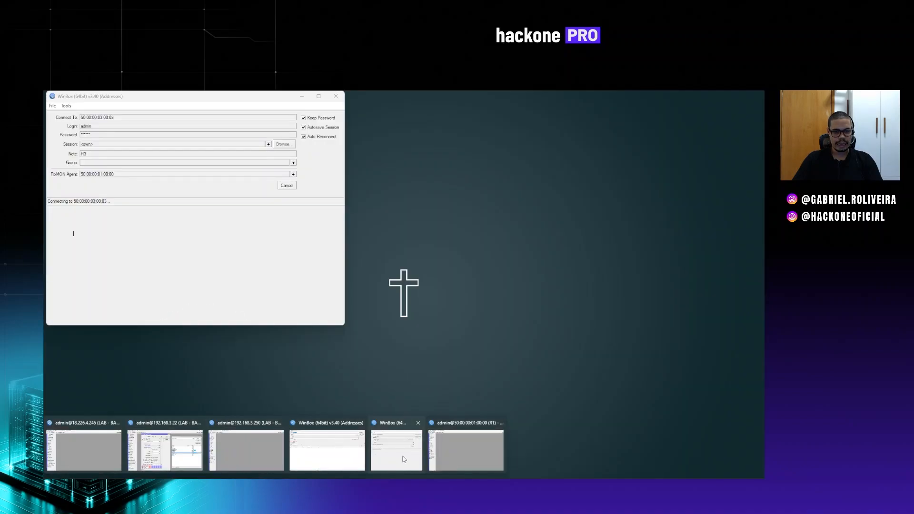
left_click(348, 460)
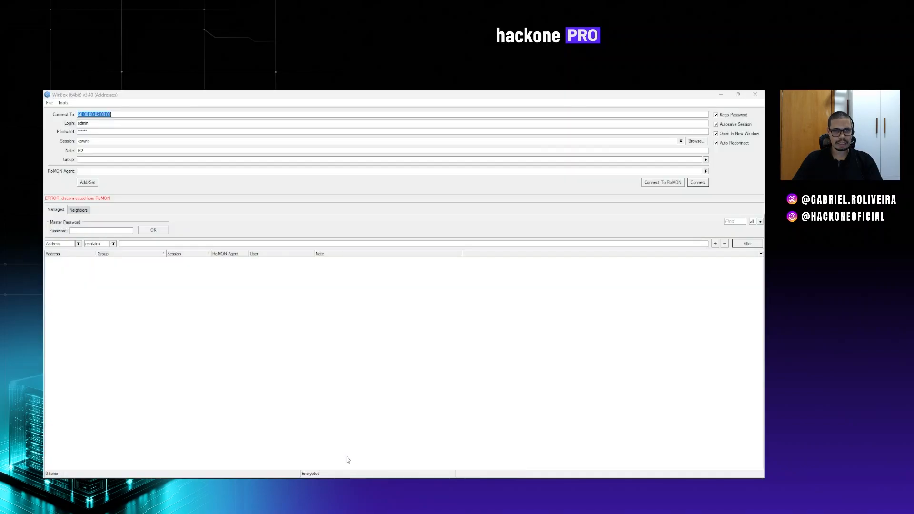
left_click_drag(215, 95, 45, 110)
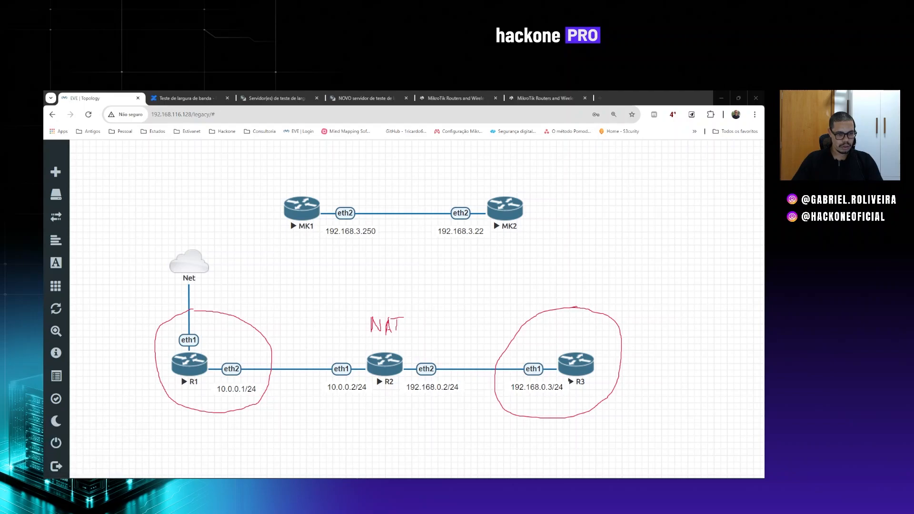
left_click(367, 453)
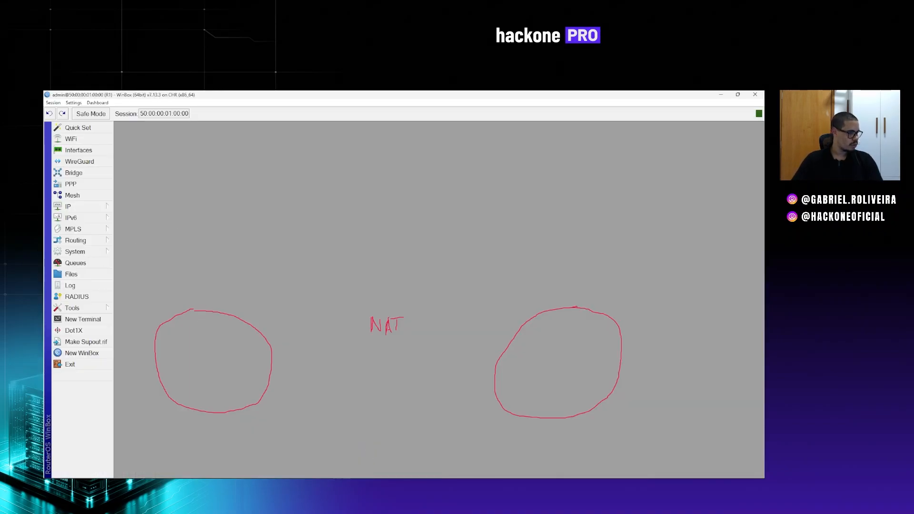
key("Escape")
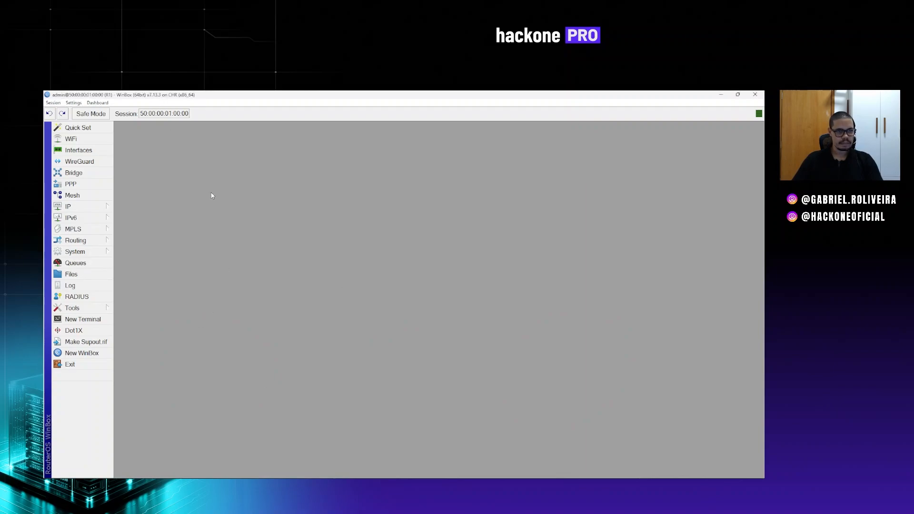
left_click(72, 308)
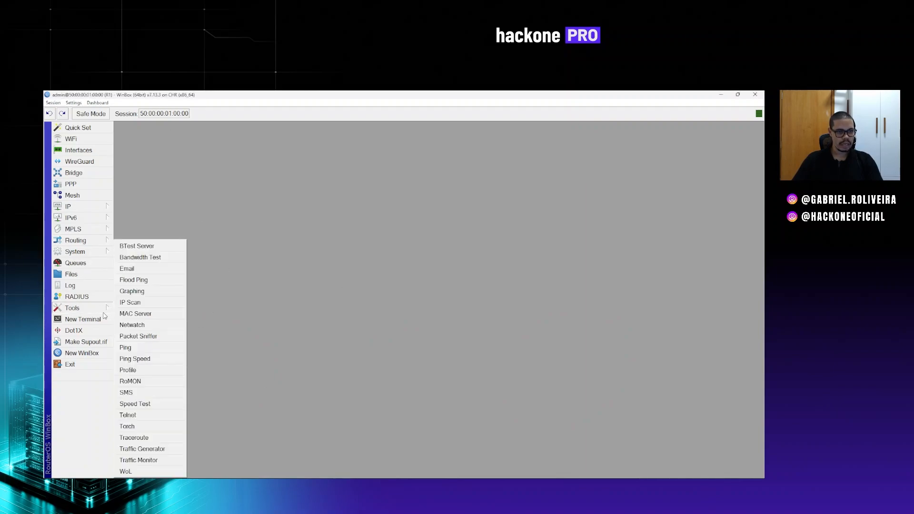
left_click(143, 258)
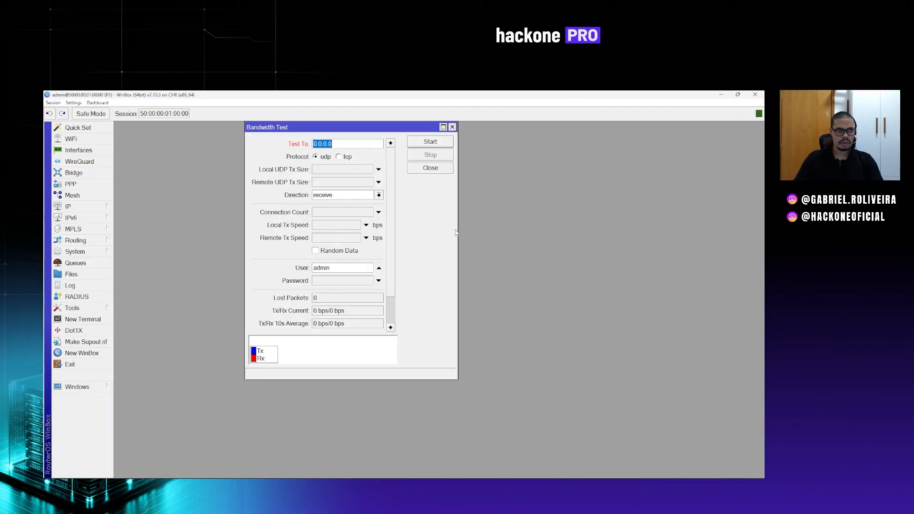
Step: Circle R3's eth1 address in the EVE topology and set R1's bandwidth test target to 192.168.0.3
left_click(100, 476)
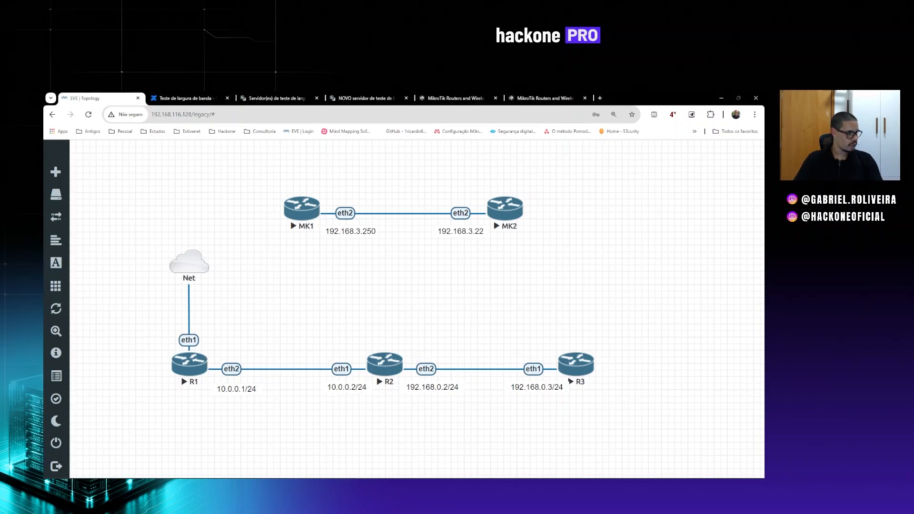
key("ctrl+2")
mouse_move(522, 362)
left_mouse_down()
mouse_move(495, 374)
mouse_move(561, 417)
mouse_move(573, 379)
mouse_move(521, 360)
left_mouse_up()
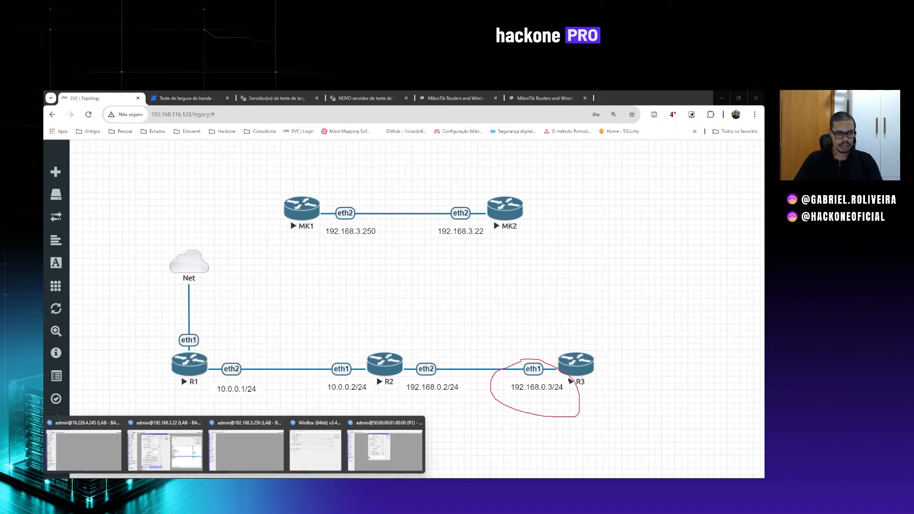
left_click(371, 464)
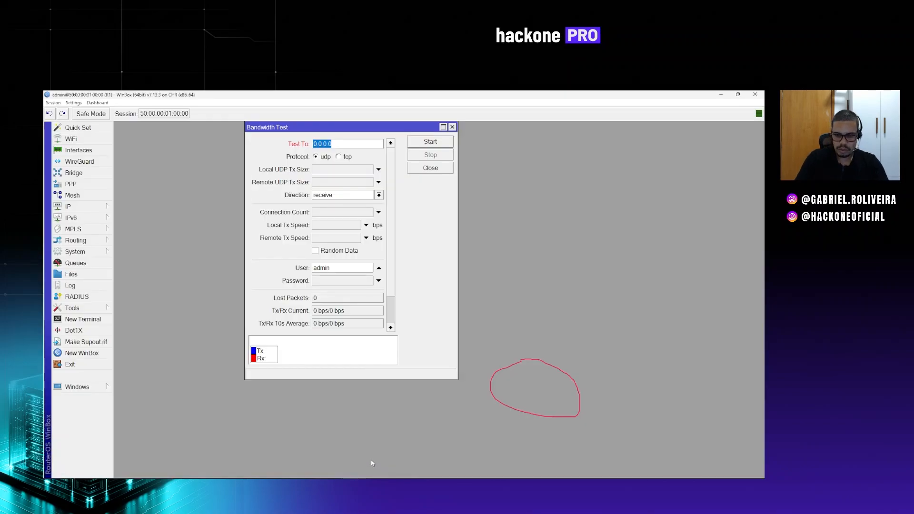
type("192.168.0.3")
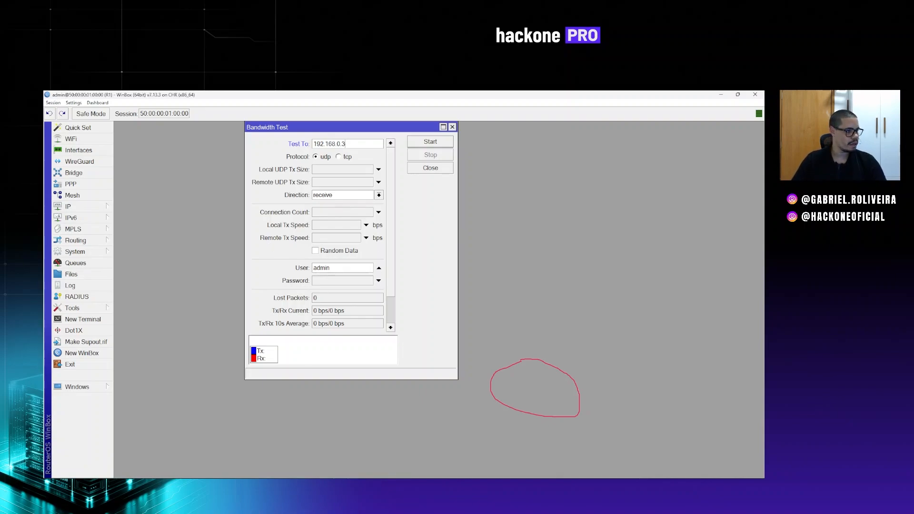
key("Escape")
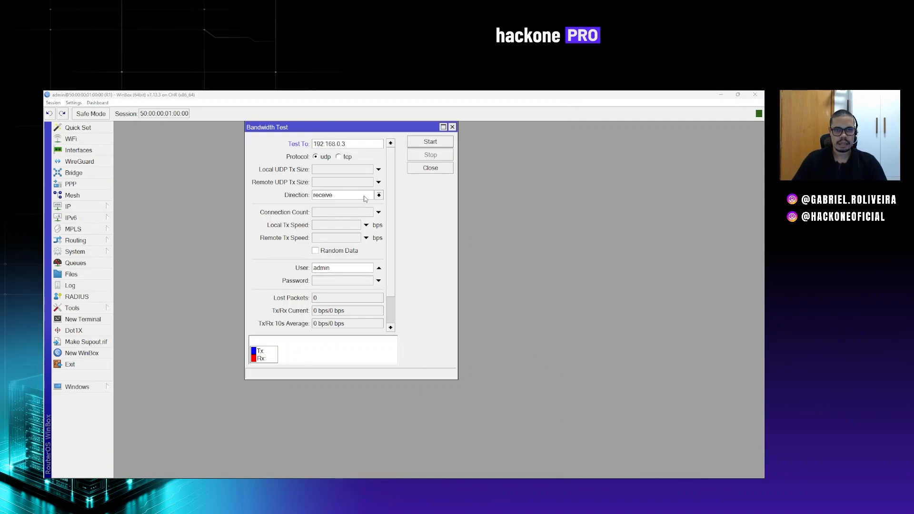
Step: Enter the admin password, enlarge the bandwidth test window and interface, and start the UDP receive test
left_click(341, 281)
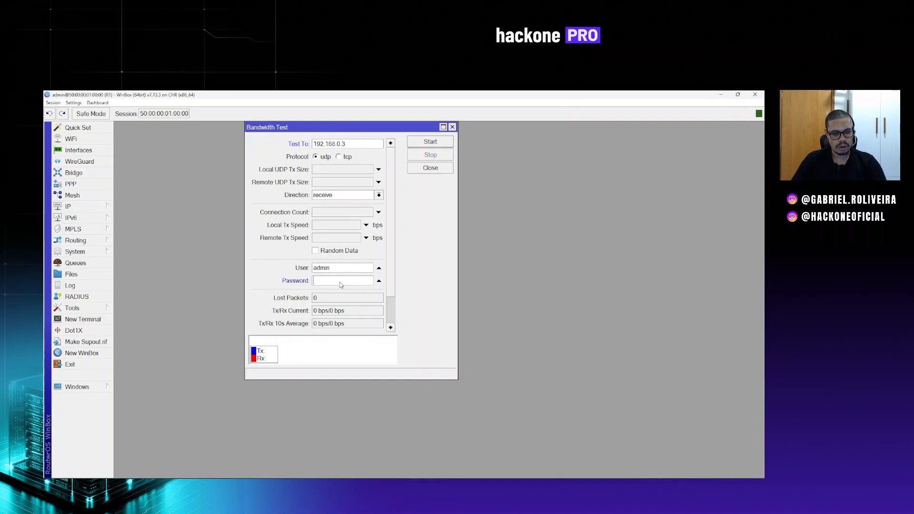
type("**")
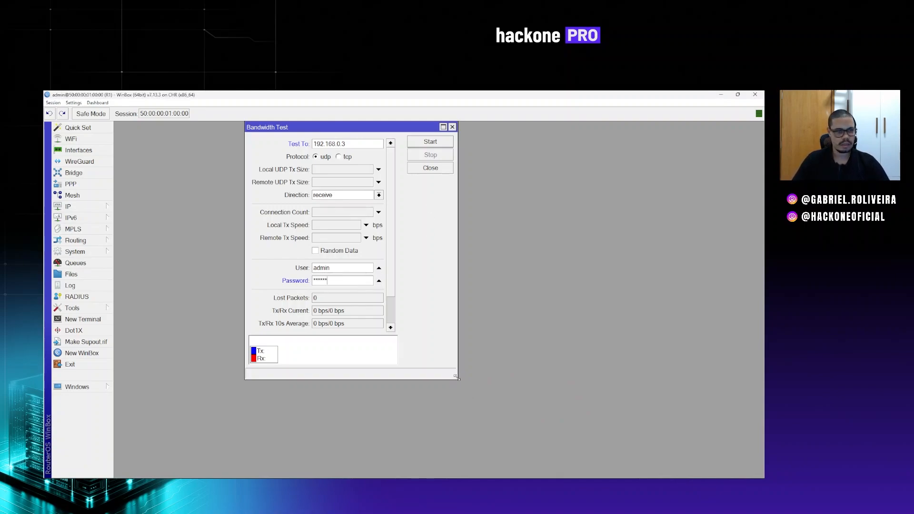
left_click_drag(456, 377, 515, 441)
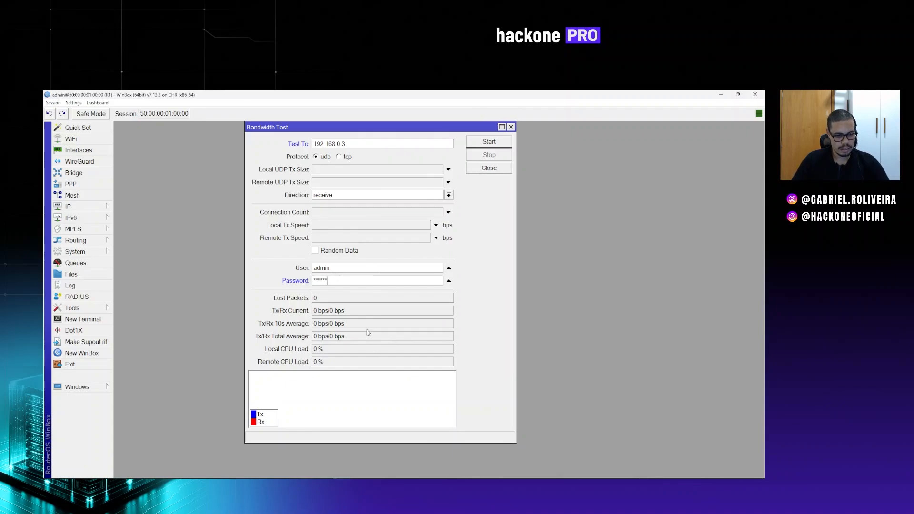
key("ctrl+plus")
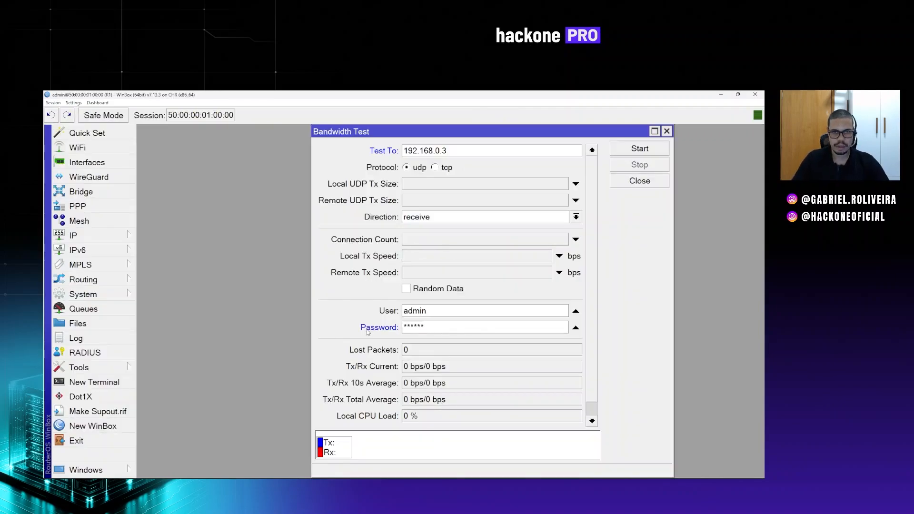
left_click_drag(476, 129, 439, 130)
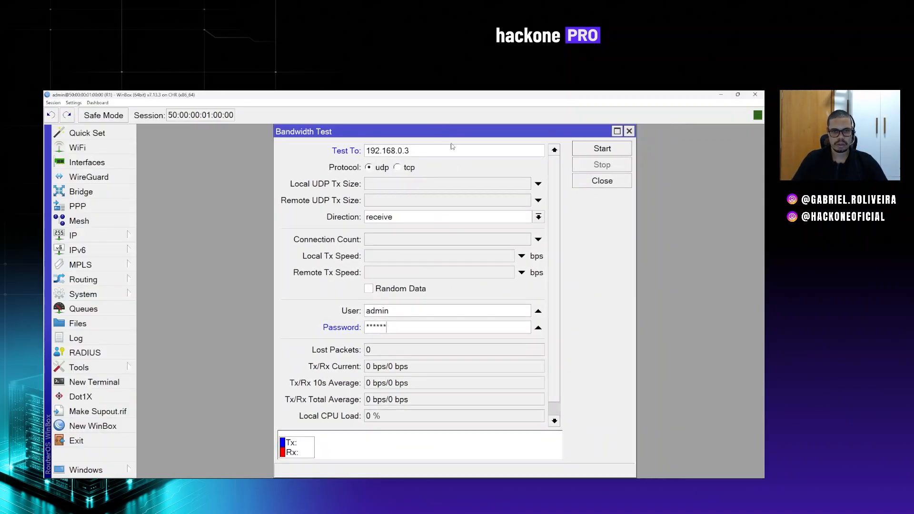
left_click(603, 150)
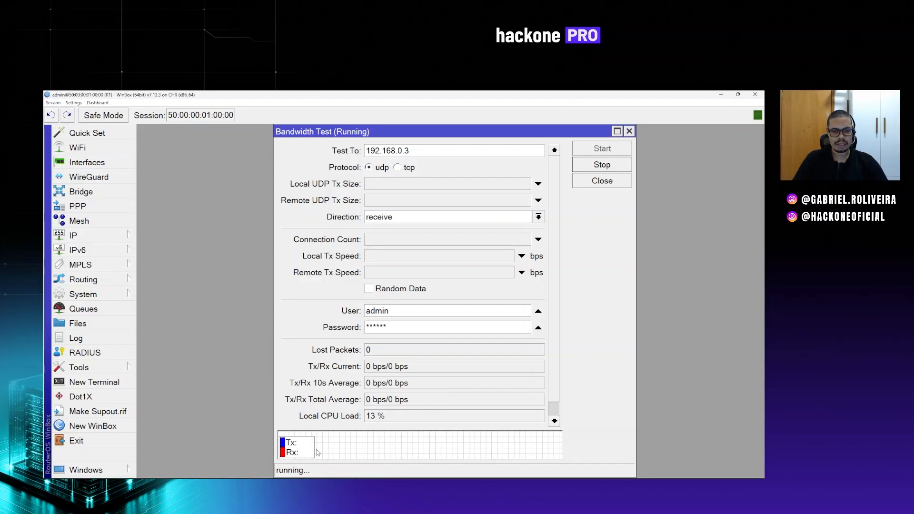
Step: Examine the UDP test's current, 10-second and total Tx/Rx averages, and review the NAT path through R2 in the EVE topology
triple_click(421, 402)
triple_click(416, 383)
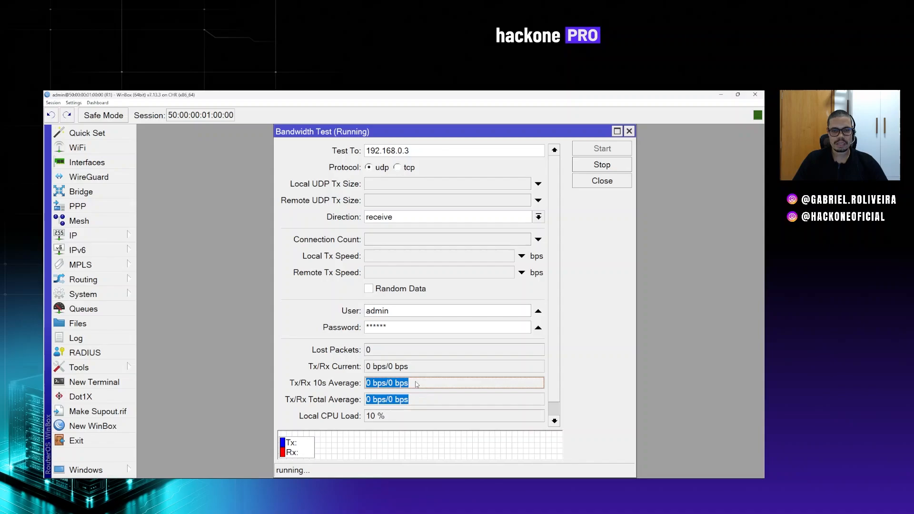
triple_click(424, 367)
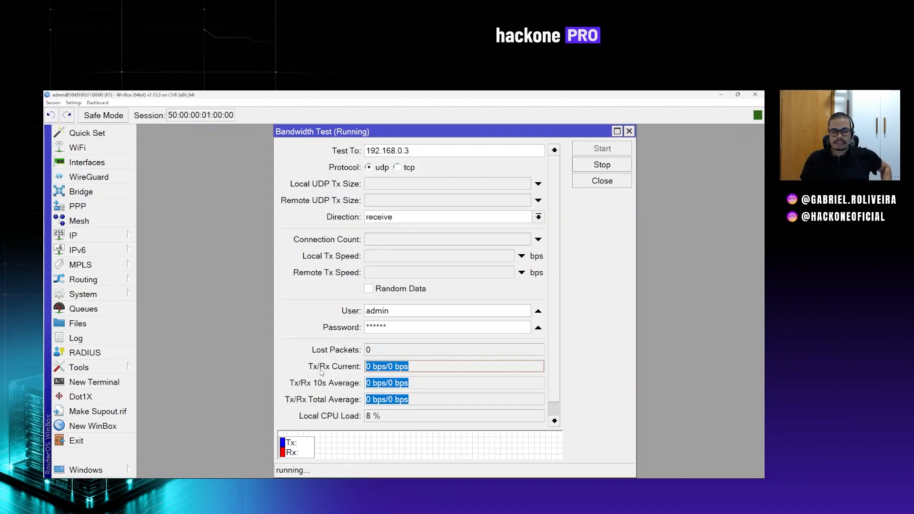
mouse_move(105, 485)
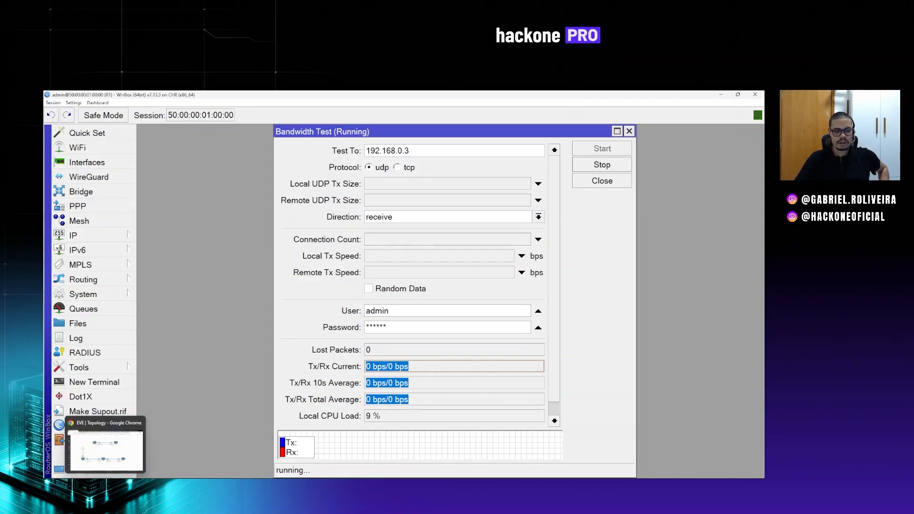
left_click(105, 449)
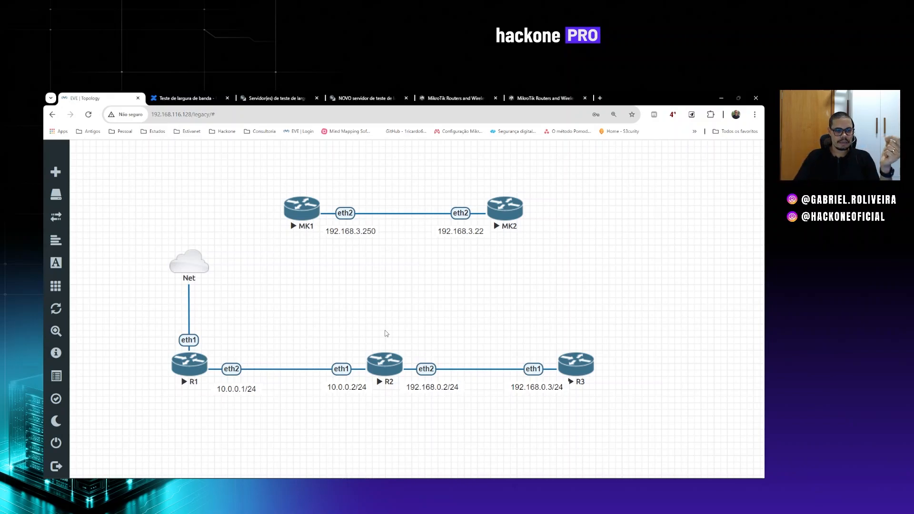
Step: Return to R1's WinBox session, change the test protocol to tcp and examine the 10-second and total receive averages
mouse_move(95, 487)
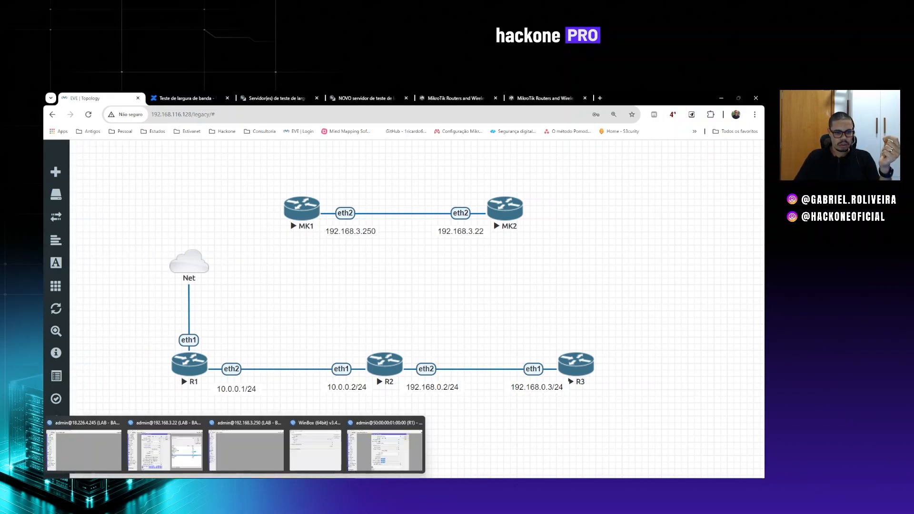
left_click(404, 457)
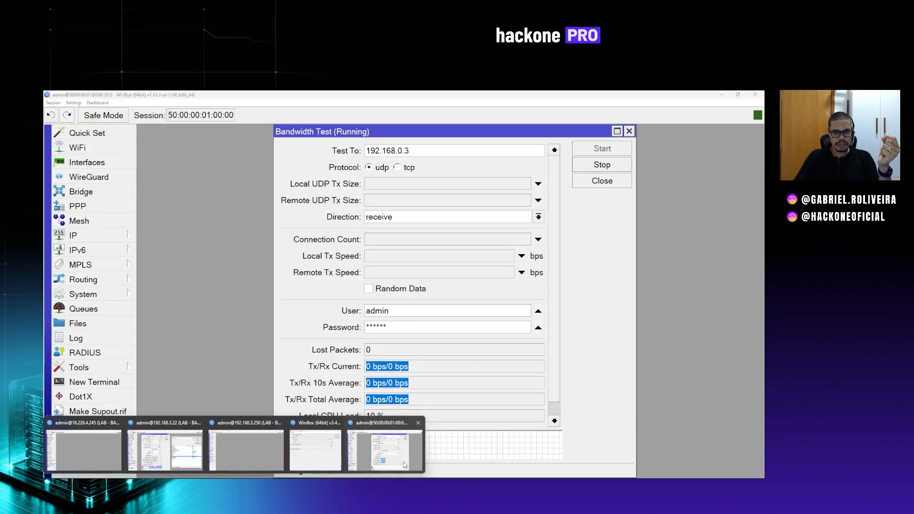
left_click(398, 167)
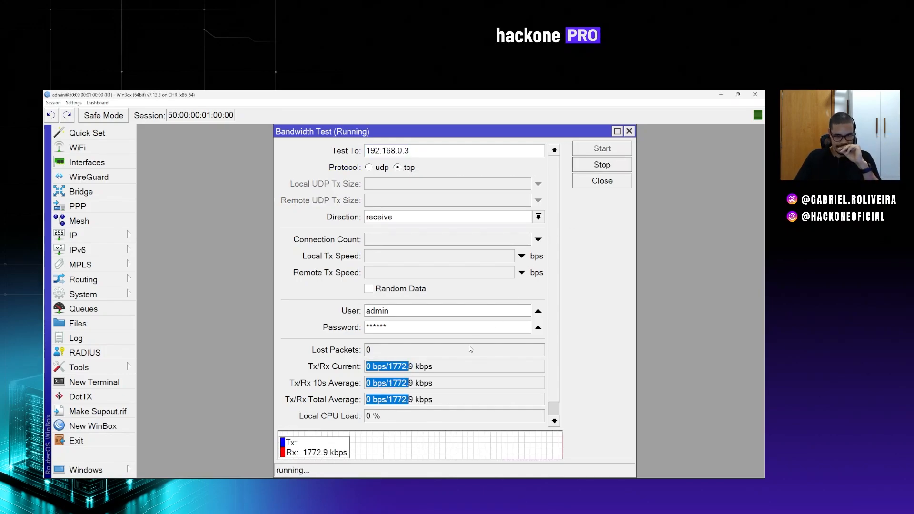
left_click(438, 370)
left_click(431, 383)
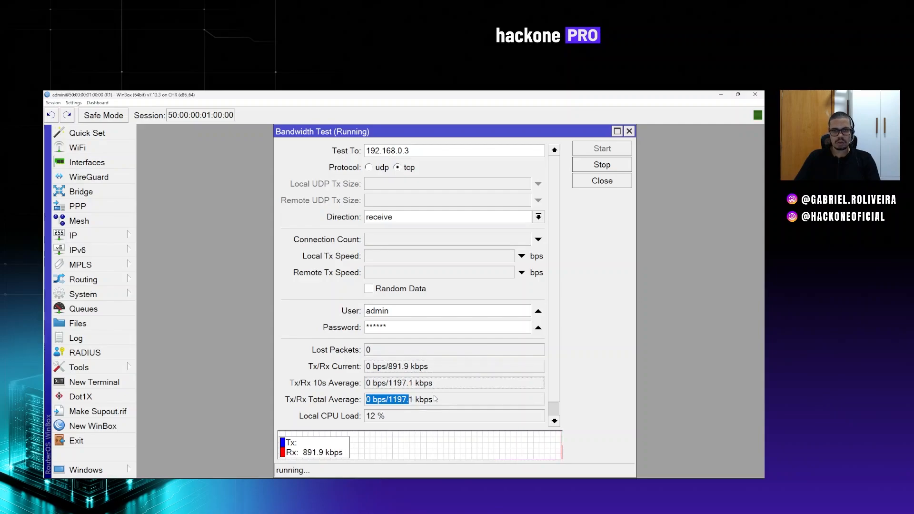
left_click(435, 398)
left_click_drag(437, 401, 391, 403)
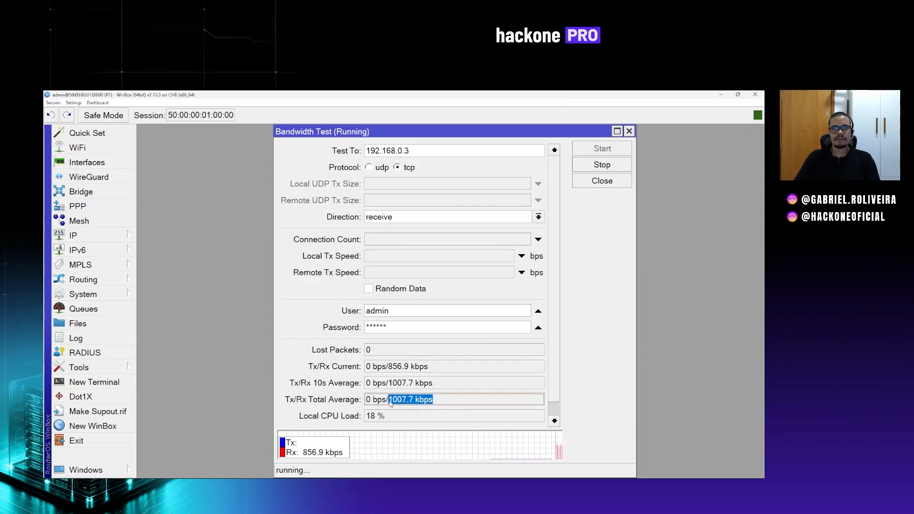
left_click_drag(429, 386, 391, 390)
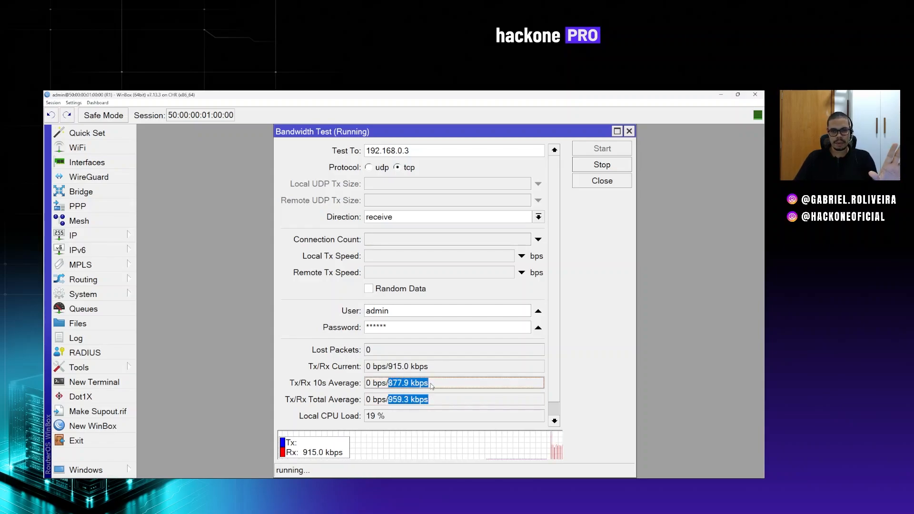
Step: Set the test protocol back to udp and restart the bandwidth test
left_click(368, 167)
left_click(602, 164)
left_click(589, 149)
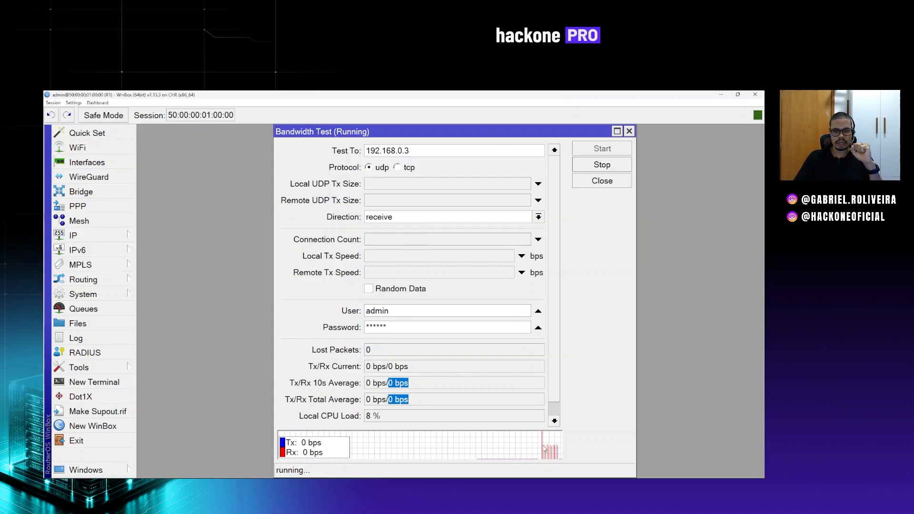
left_click(421, 390)
Step: Restart the UDP test in the send direction and set the direction back to receive
left_click(391, 218)
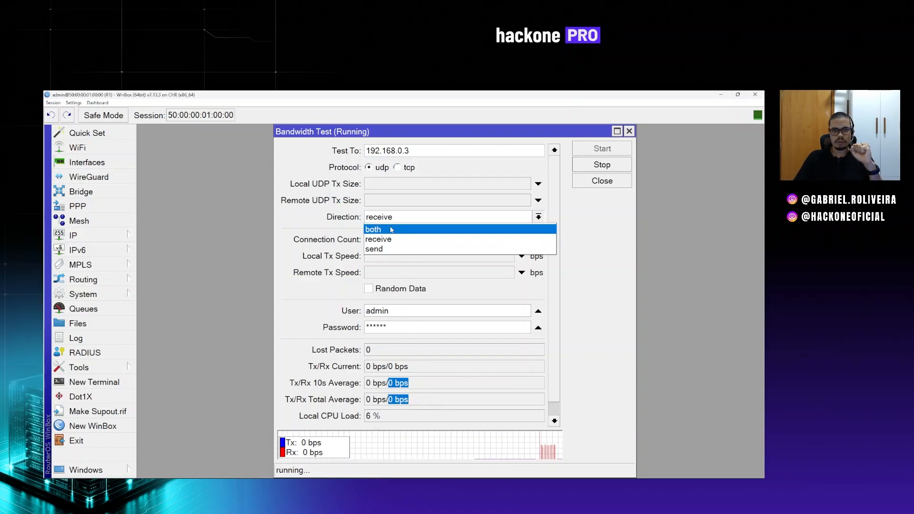
left_click(390, 251)
left_click(593, 166)
left_click(587, 150)
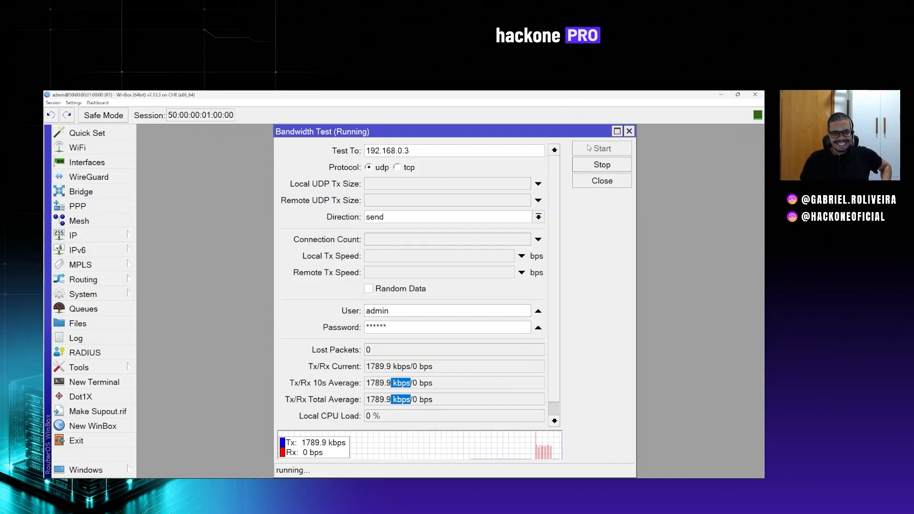
left_click(419, 221)
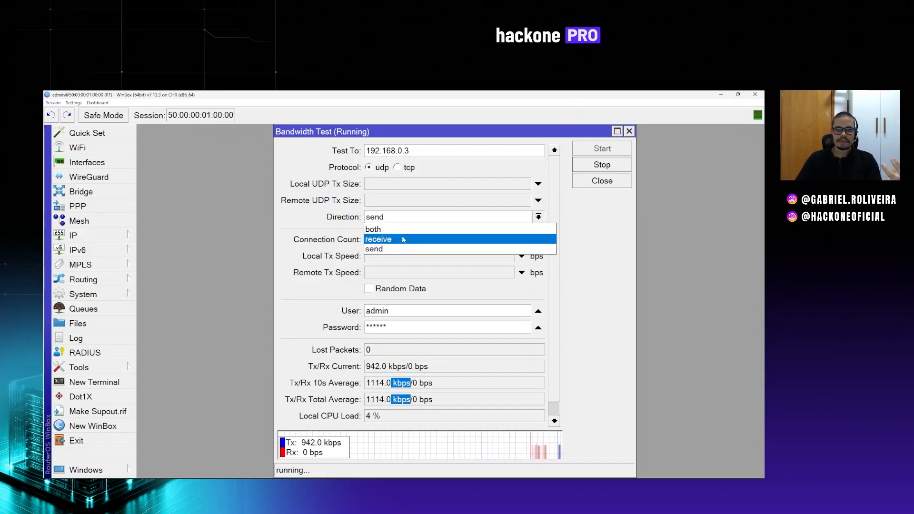
left_click(410, 235)
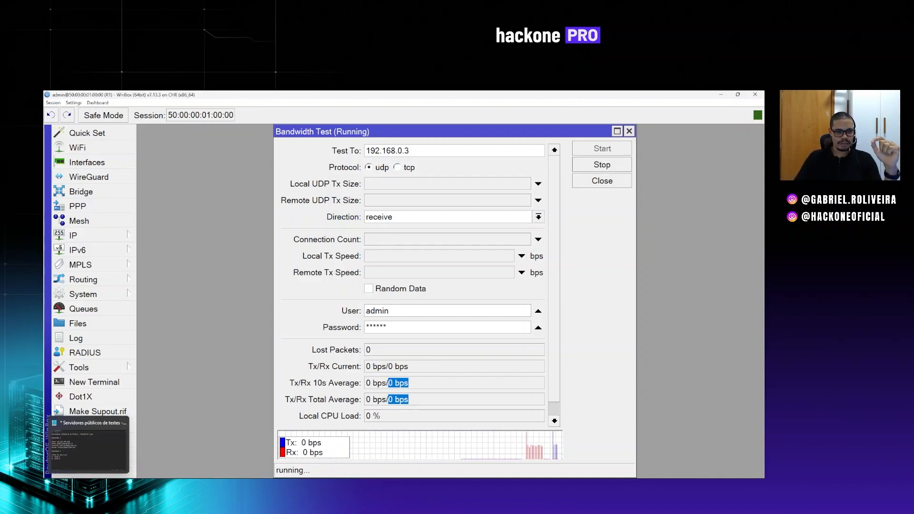
Step: Switch to the EVE topology, sketch the test path from R1 to R3 and the return traffic through R2, and clear the annotations
left_click(108, 487)
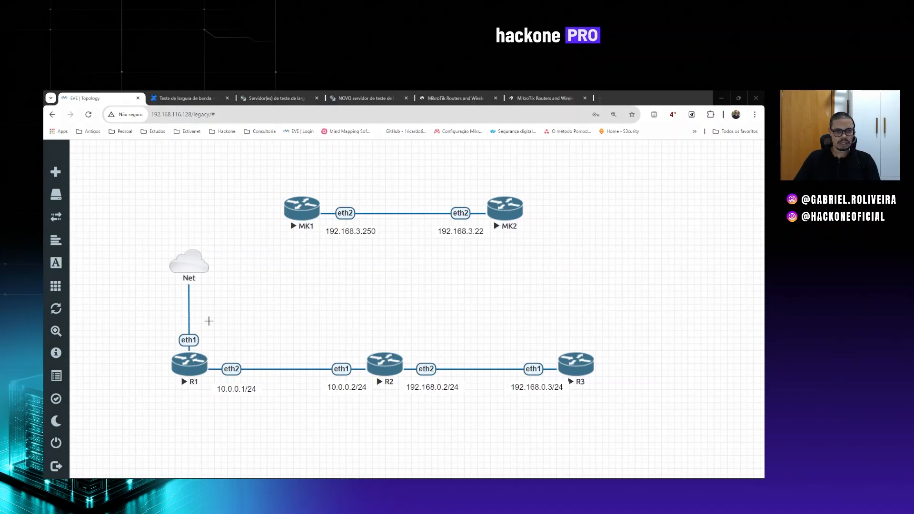
mouse_move(208, 320)
left_mouse_down()
mouse_move(189, 322)
mouse_move(186, 351)
mouse_move(159, 374)
mouse_move(277, 323)
mouse_move(208, 317)
left_mouse_up()
mouse_move(281, 325)
left_mouse_down()
mouse_move(308, 302)
mouse_move(422, 298)
mouse_move(535, 343)
left_mouse_up()
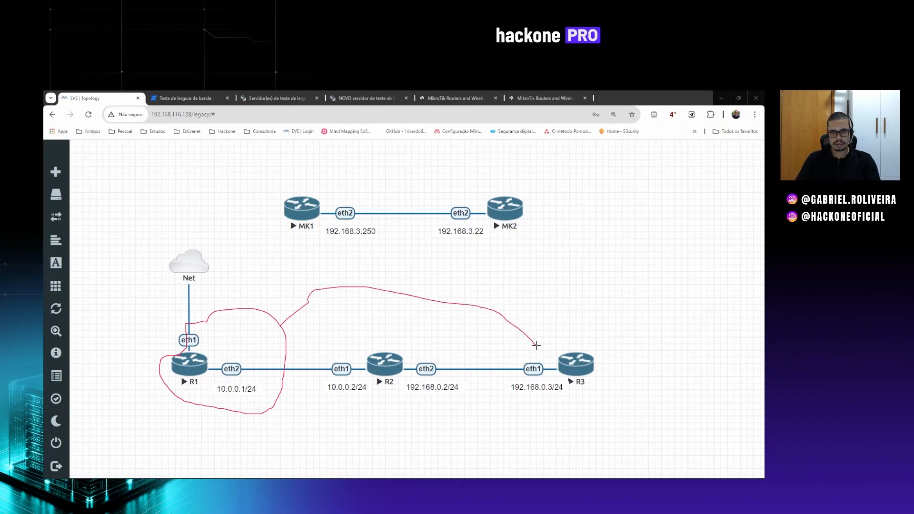
mouse_move(684, 338)
left_mouse_down()
mouse_move(652, 330)
mouse_move(492, 401)
mouse_move(645, 338)
left_mouse_up()
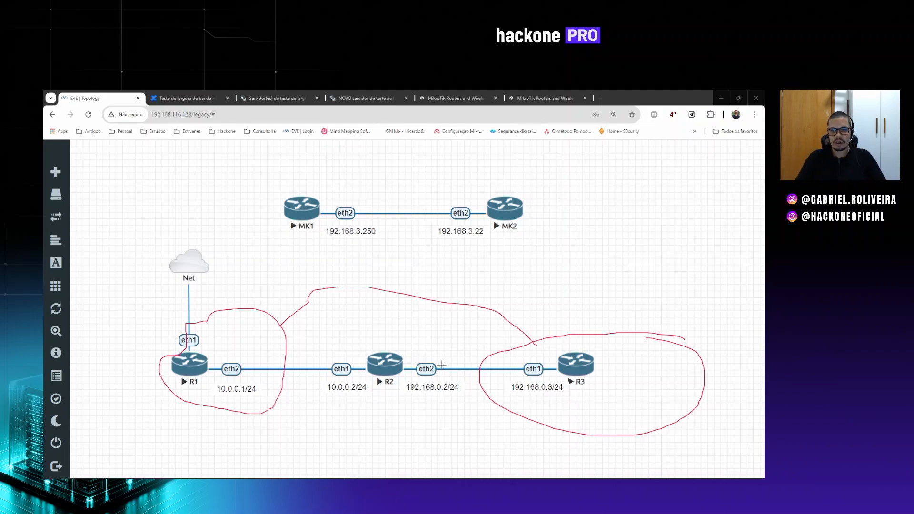
mouse_move(544, 339)
left_mouse_down()
mouse_move(517, 309)
mouse_move(435, 301)
mouse_move(397, 322)
left_mouse_up()
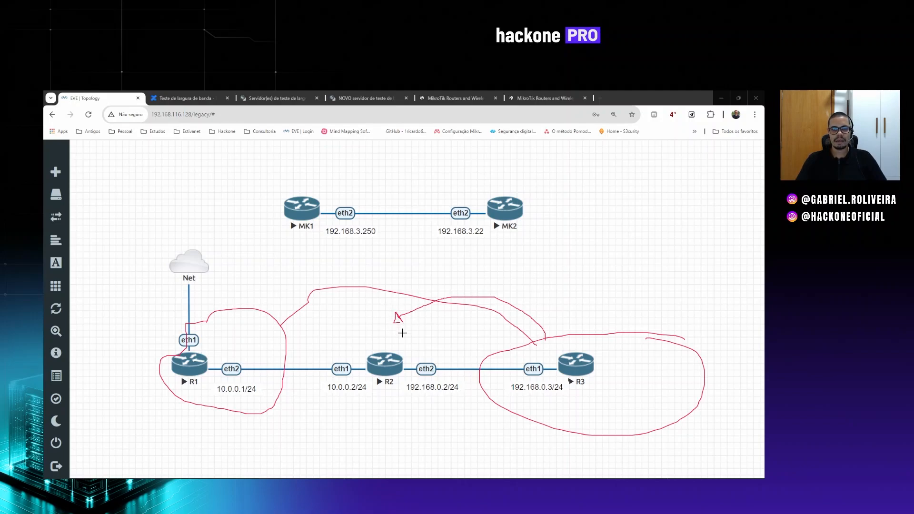
mouse_move(380, 316)
left_mouse_down()
mouse_move(261, 320)
mouse_move(267, 326)
left_mouse_up()
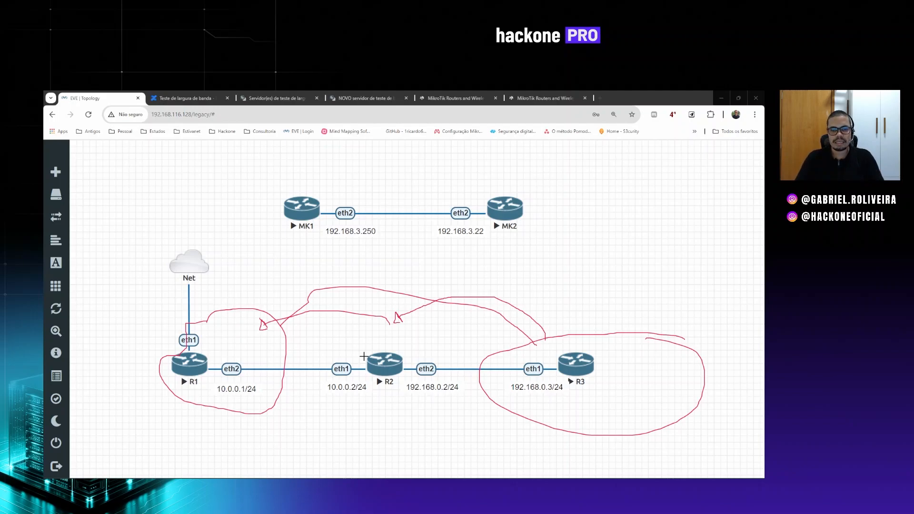
mouse_move(429, 319)
left_mouse_down()
mouse_move(326, 314)
mouse_move(307, 417)
mouse_move(454, 402)
mouse_move(383, 315)
left_mouse_up()
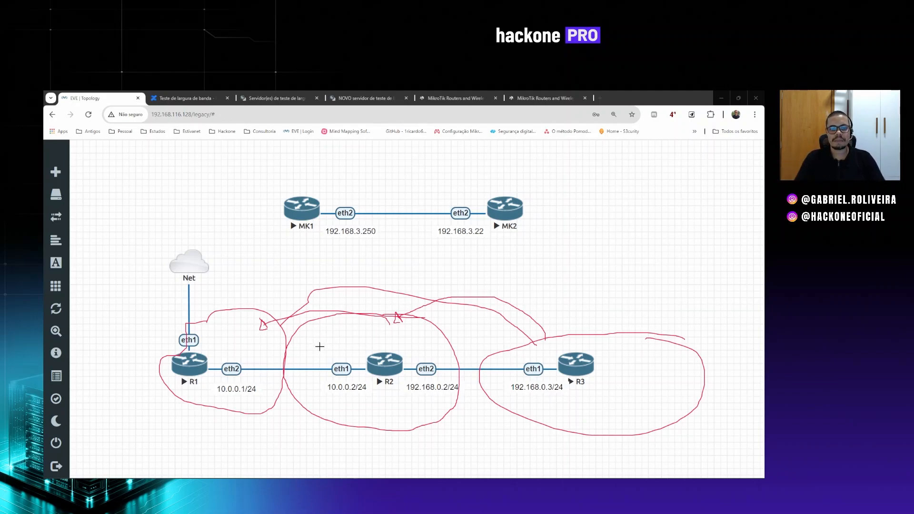
mouse_move(255, 328)
left_mouse_down()
mouse_move(245, 324)
mouse_move(231, 335)
mouse_move(250, 332)
left_mouse_up()
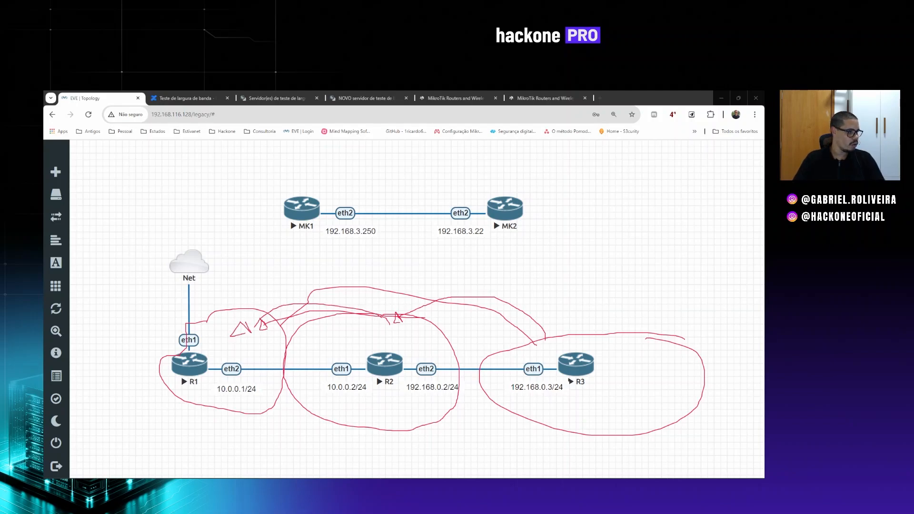
key("Escape")
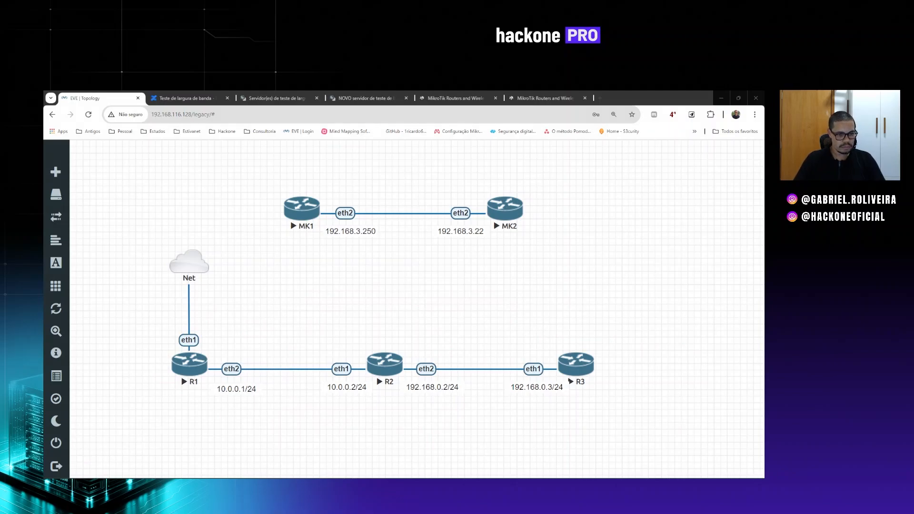
Step: Switch to R2's WinBox session, maximize it and examine the UDP connections from 192.168.0.3 against the EVE topology
key("alt+Tab")
key("alt+Tab")
key("alt+Tab")
key("alt+Tab")
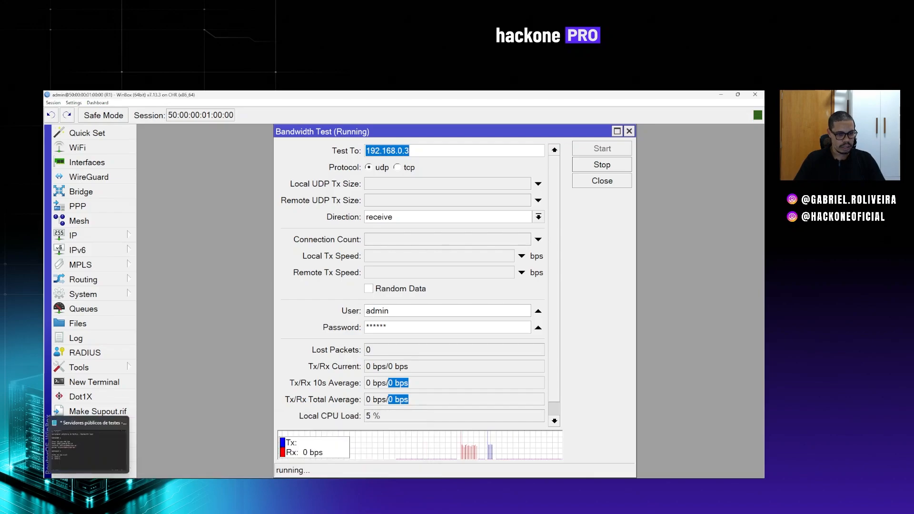
mouse_move(95, 486)
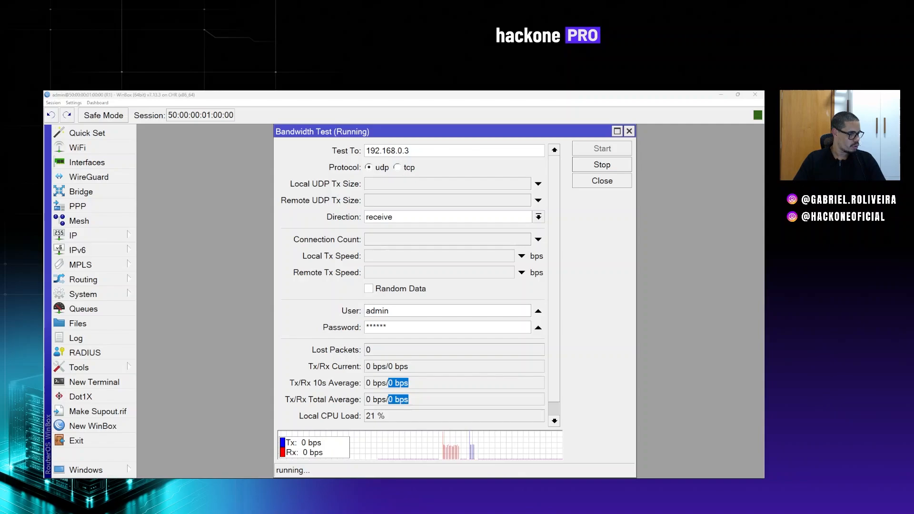
left_click_drag(44, 196, 462, 229)
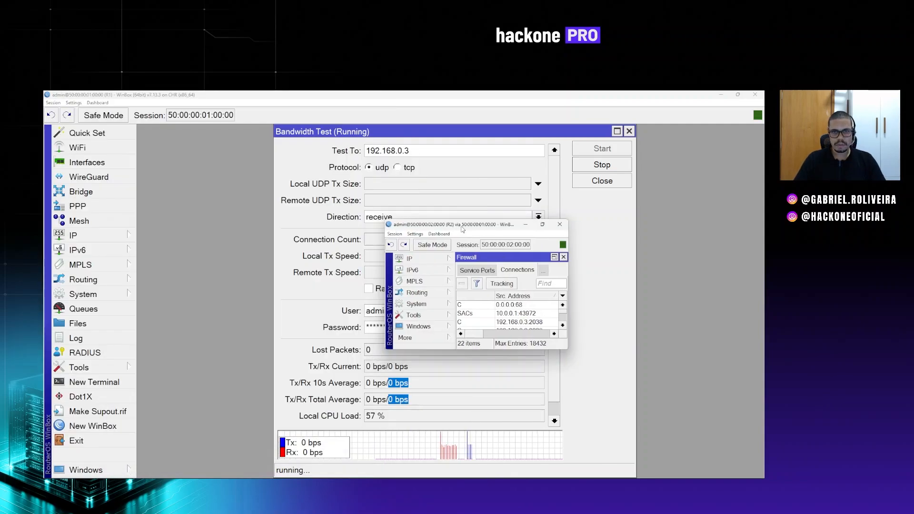
double_click(461, 228)
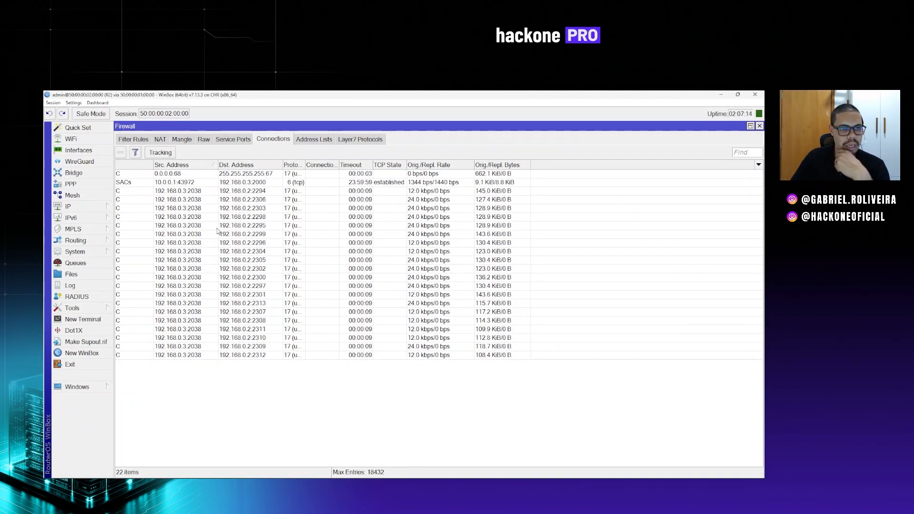
left_click(198, 192)
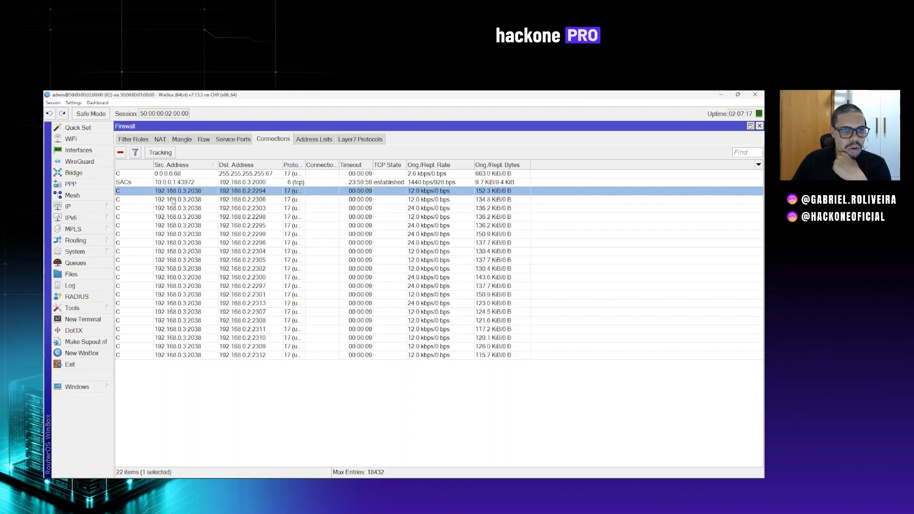
left_click(350, 487)
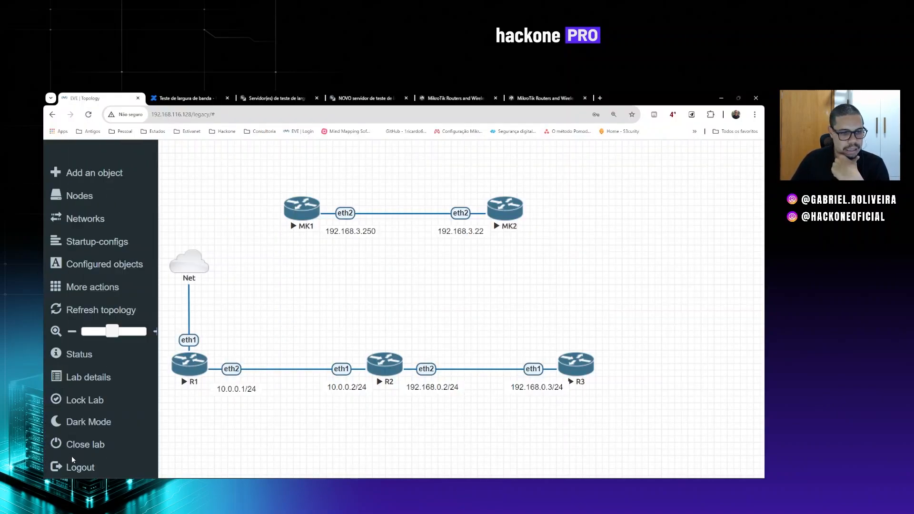
left_click(721, 98)
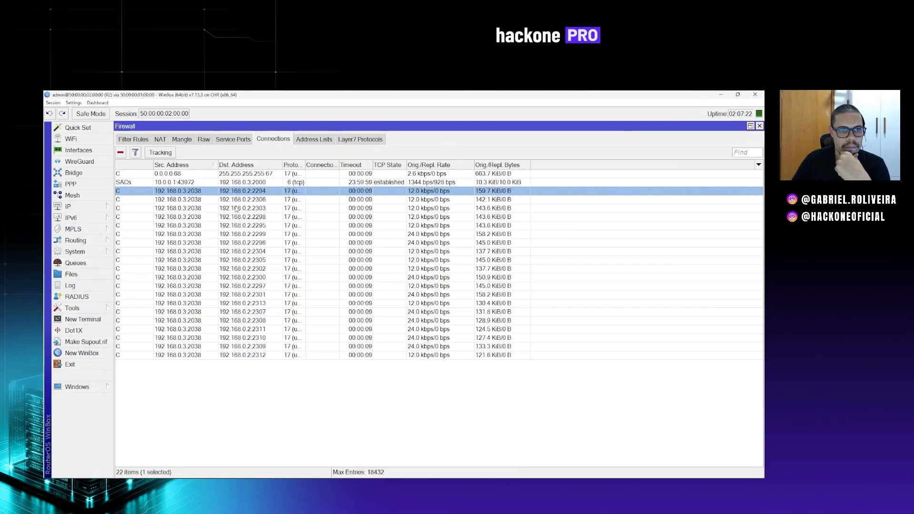
Step: Open the connection from 192.168.0.3:2038 to 192.168.0.2:2306 and examine its destination, reply source and reply destination addresses
double_click(254, 200)
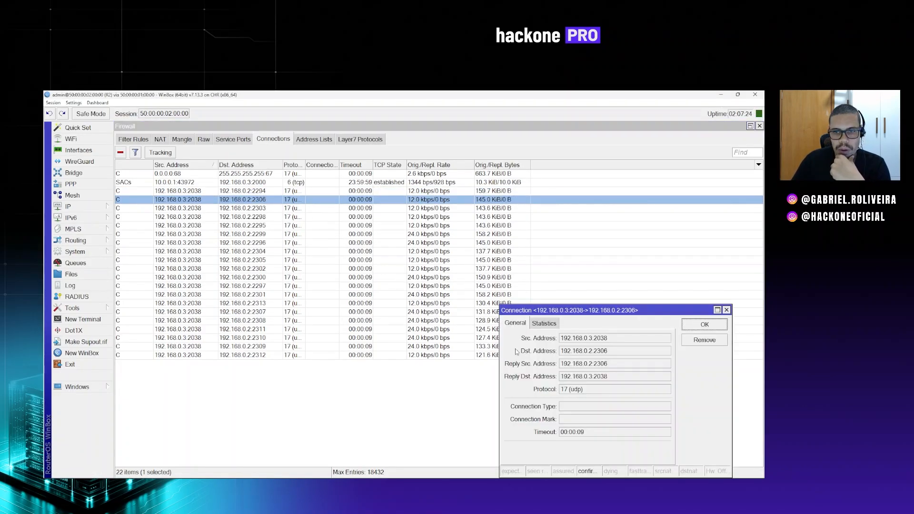
left_click_drag(618, 350, 552, 353)
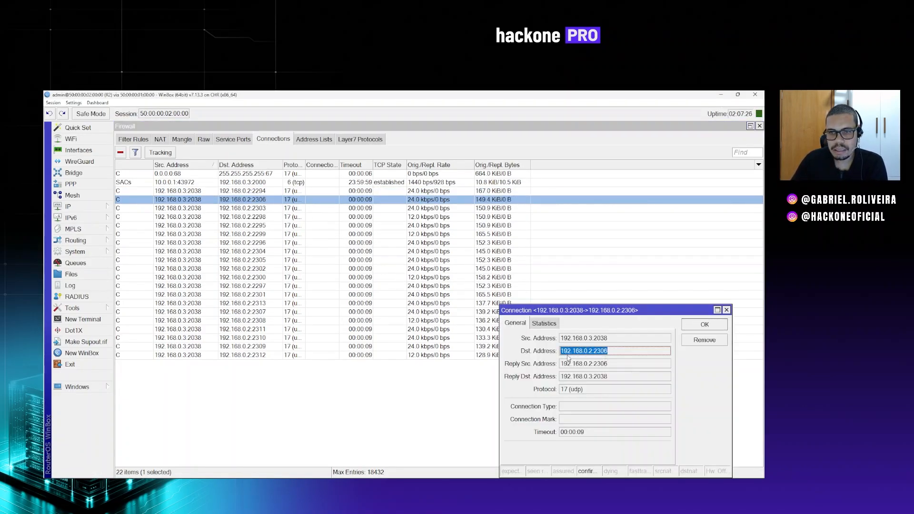
mouse_move(618, 366)
left_mouse_down()
mouse_move(556, 365)
mouse_move(559, 378)
mouse_move(610, 374)
left_mouse_up()
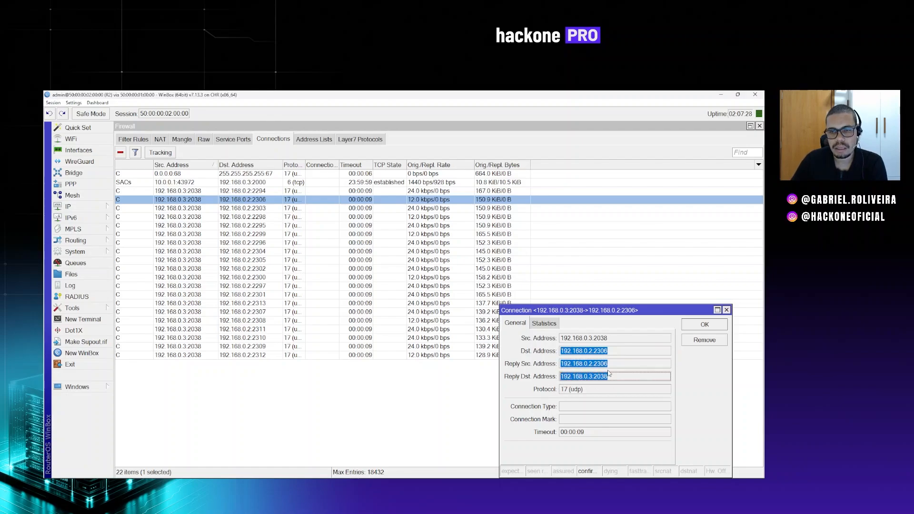
left_click(620, 353)
left_click(620, 364)
left_click(619, 378)
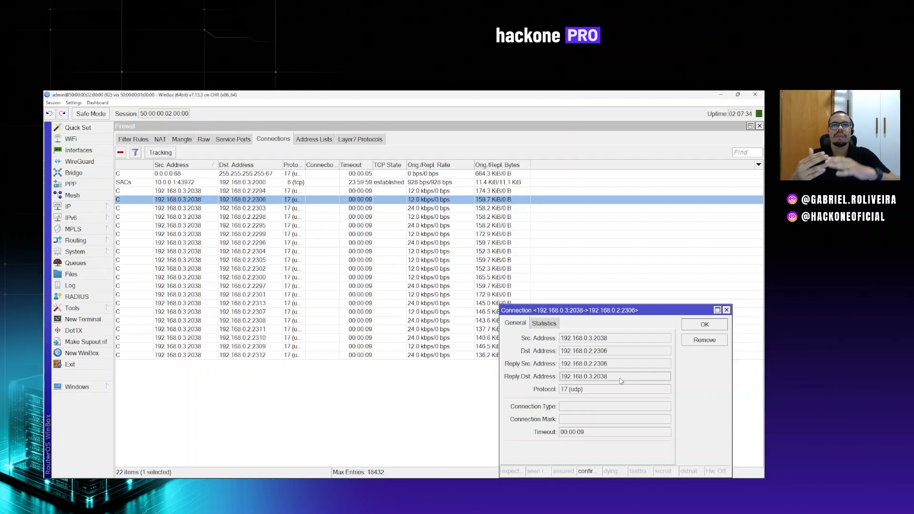
left_click(727, 311)
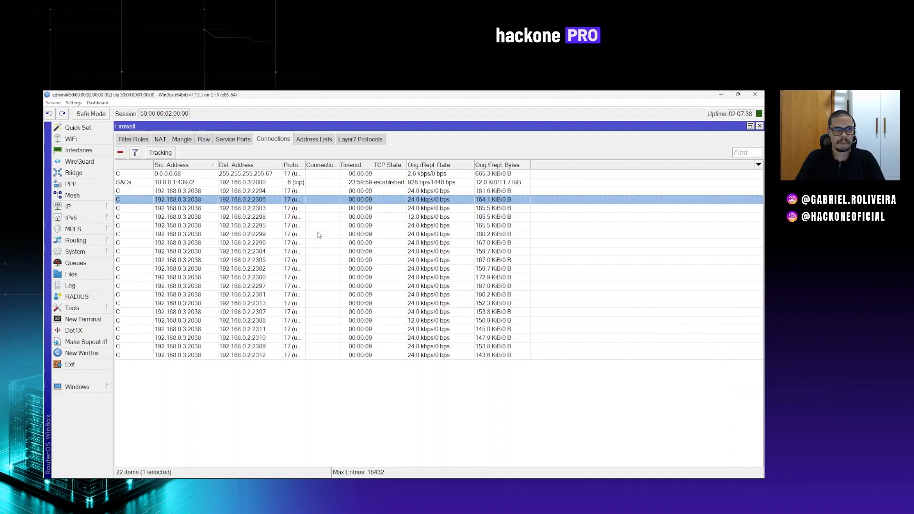
Step: Review R2's masquerade NAT rule, circle R2 in the EVE topology and return to R2's WinBox session
left_click(165, 141)
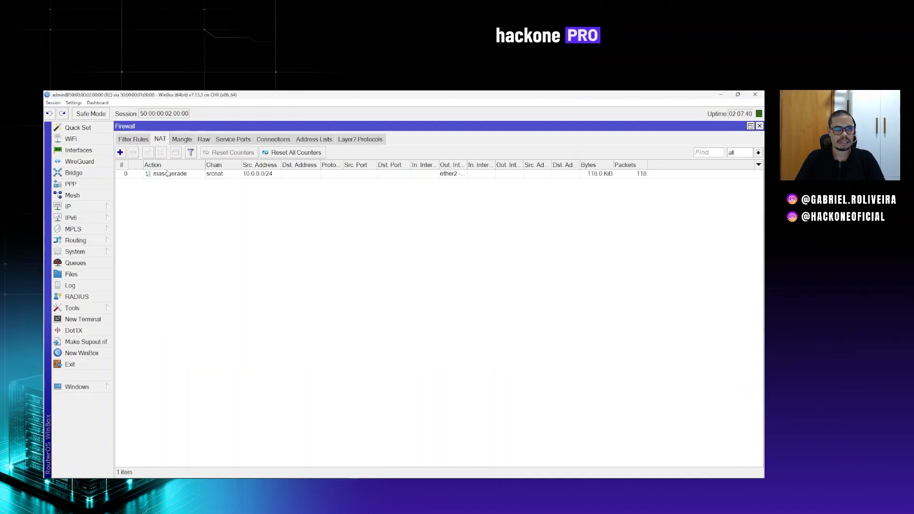
left_click(168, 175)
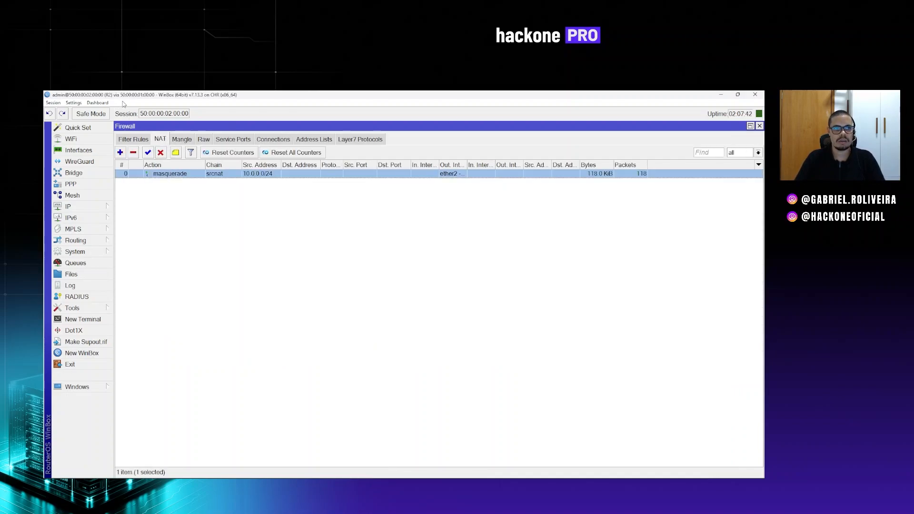
key("alt+Tab")
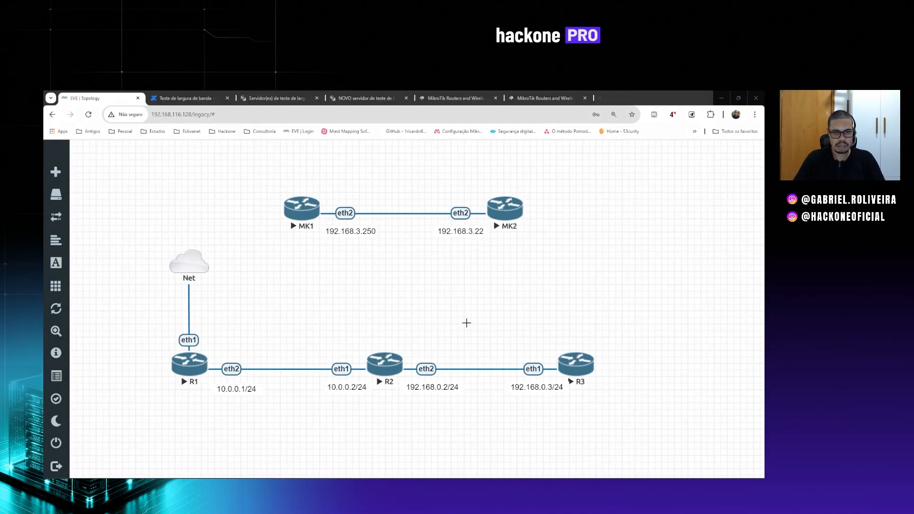
mouse_move(466, 323)
left_mouse_down()
mouse_move(298, 357)
mouse_move(516, 433)
mouse_move(447, 316)
left_mouse_up()
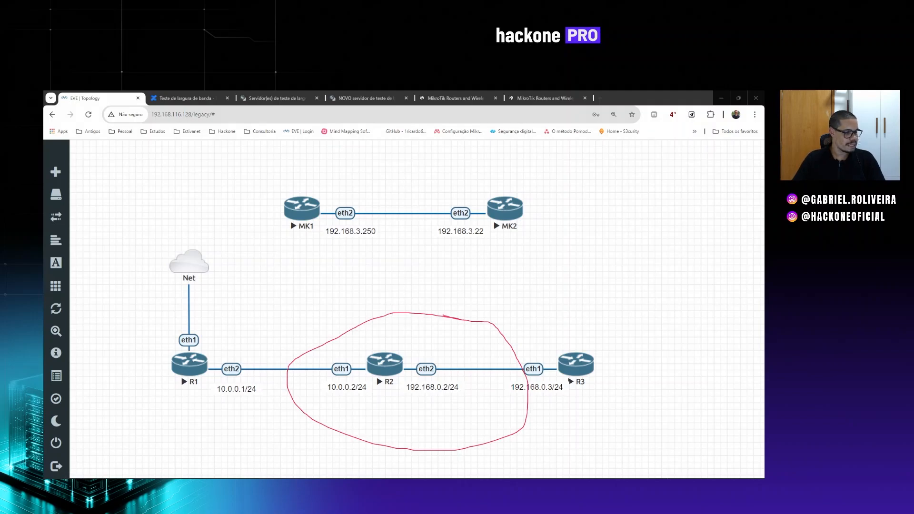
mouse_move(490, 485)
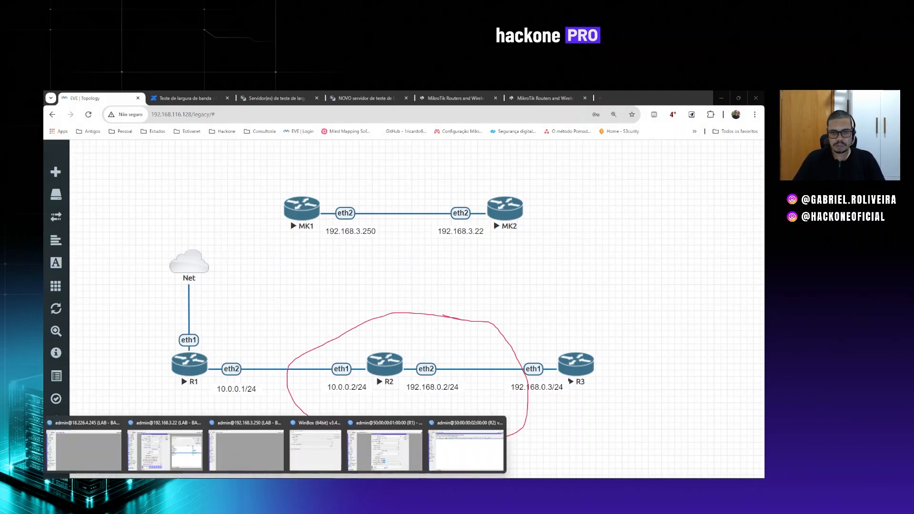
left_click(454, 448)
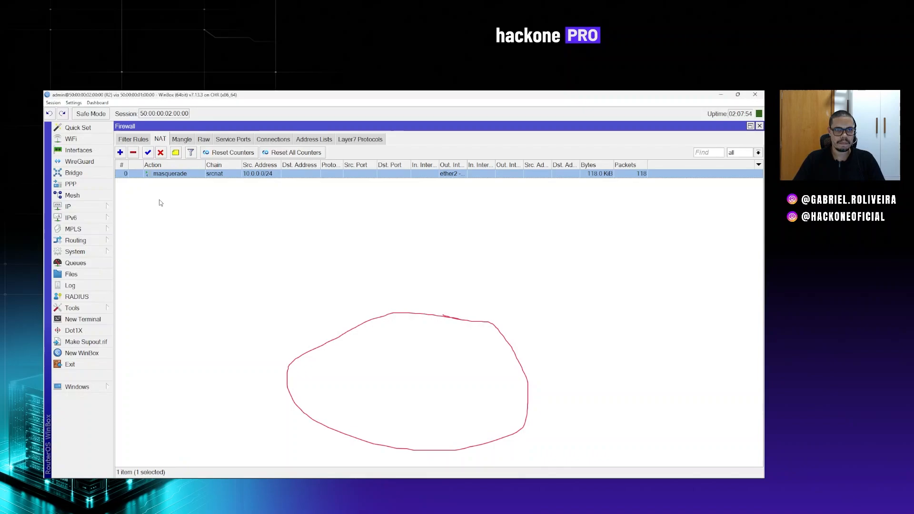
Step: Create a new NAT rule on R2 with chain dstnat and protocol udp
left_click(121, 153)
left_click(129, 141)
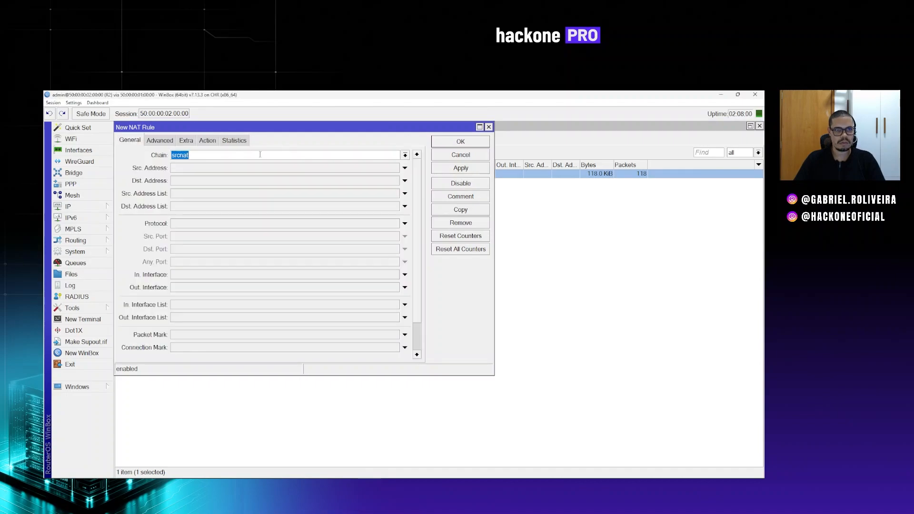
left_click(404, 155)
left_click(193, 167)
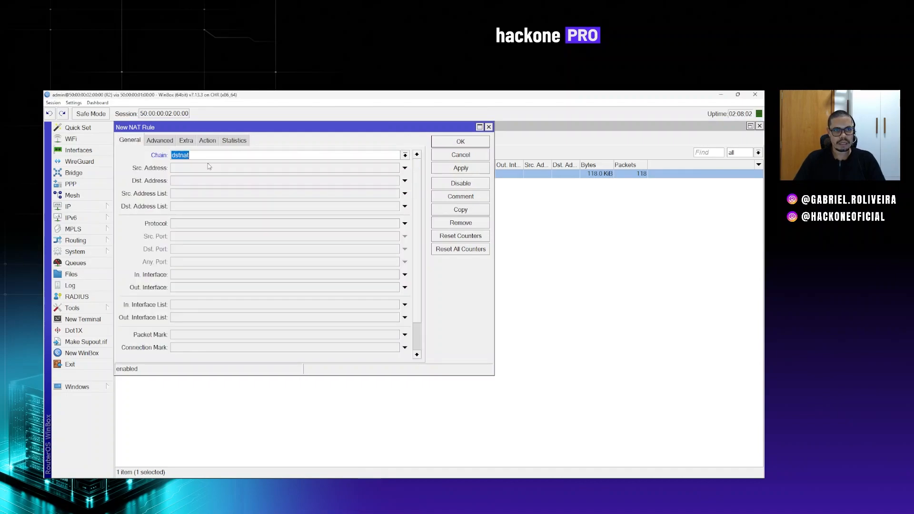
left_click(188, 228)
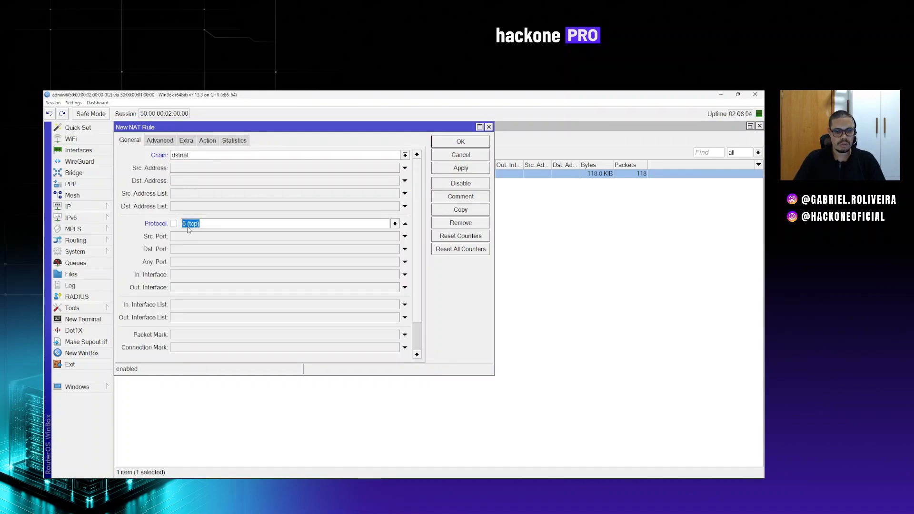
type("udp")
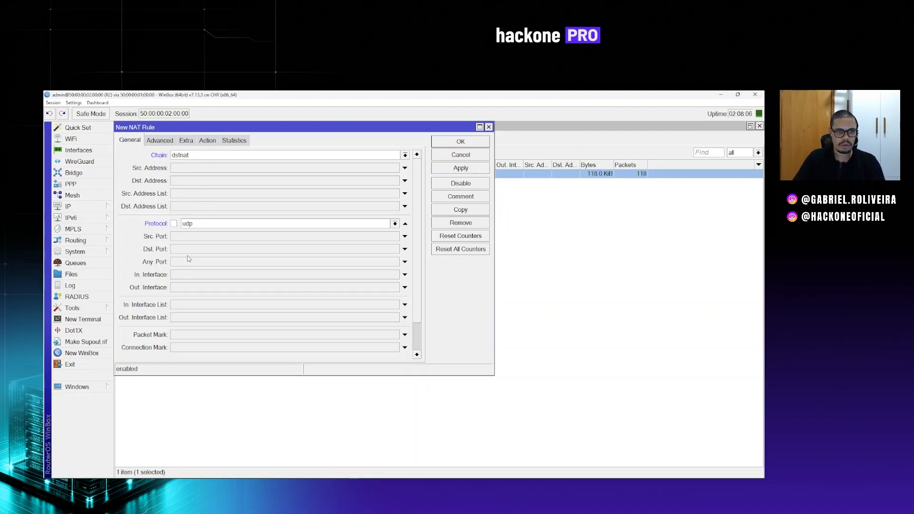
Step: Set the NAT rule's destination port to 2000-3000 and its incoming interface to ether2 - R3
left_click(188, 249)
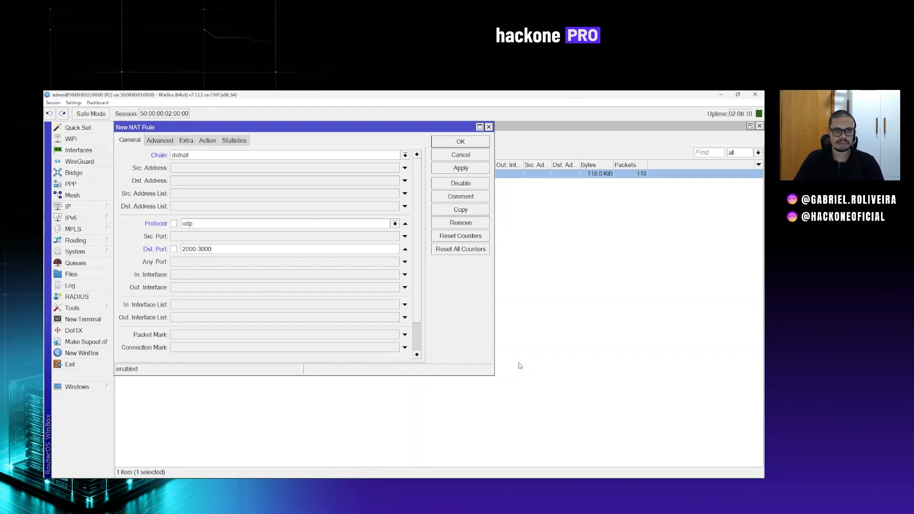
left_click(193, 277)
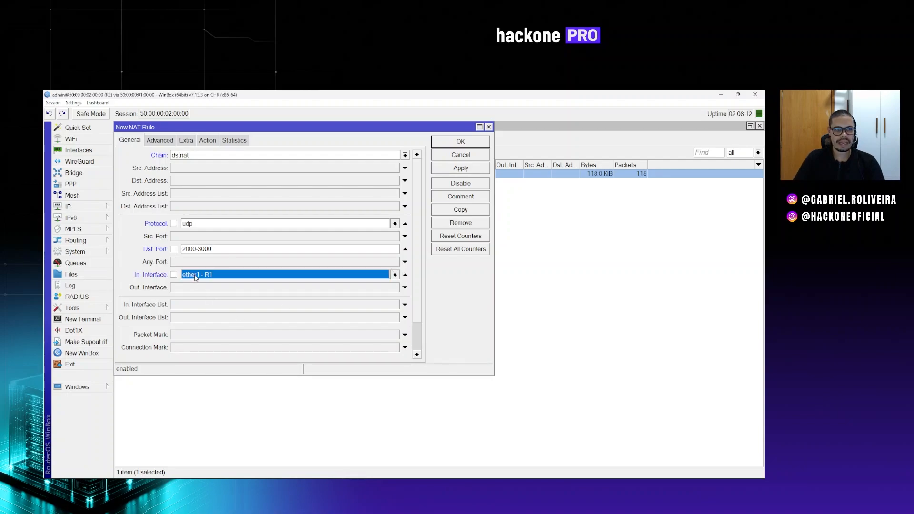
left_click(194, 276)
left_click(204, 321)
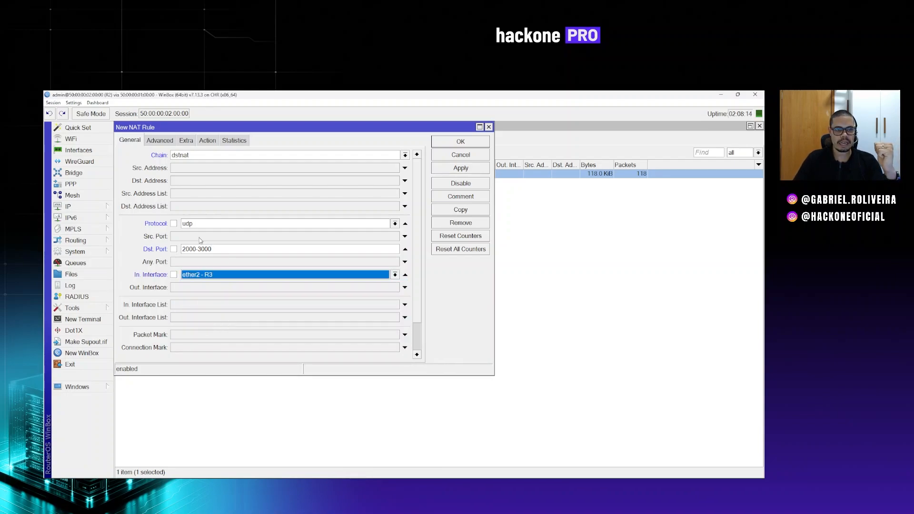
Step: Set the new NAT rule's action to dst-nat with to-address 10.0.0.1, apply it and close the rule
left_click(207, 140)
left_click(185, 157)
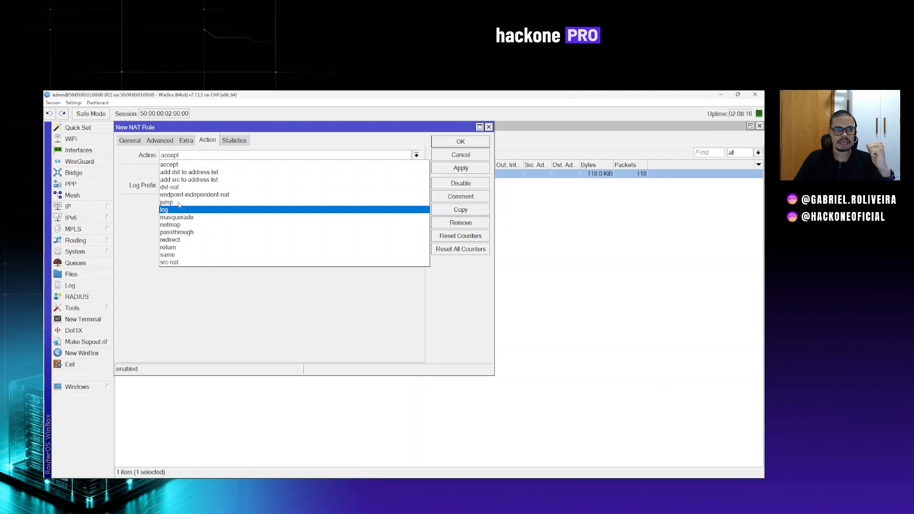
left_click(170, 188)
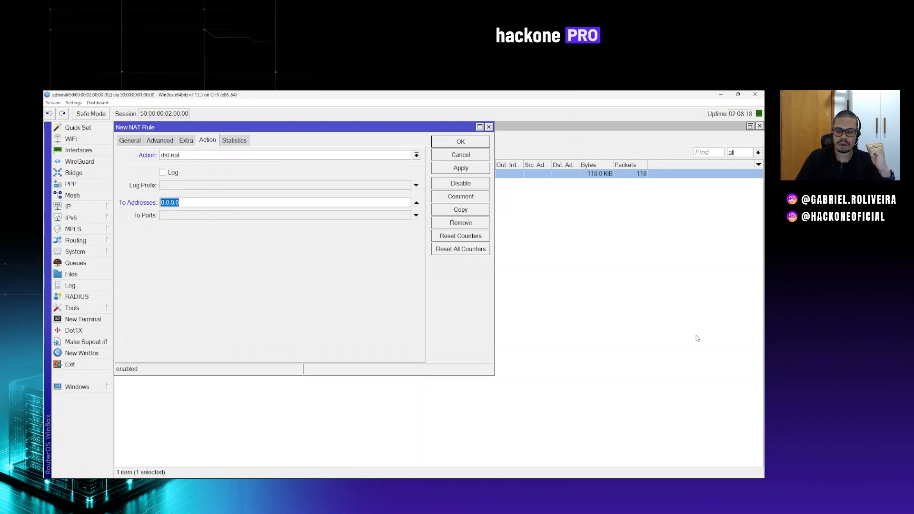
type("10.")
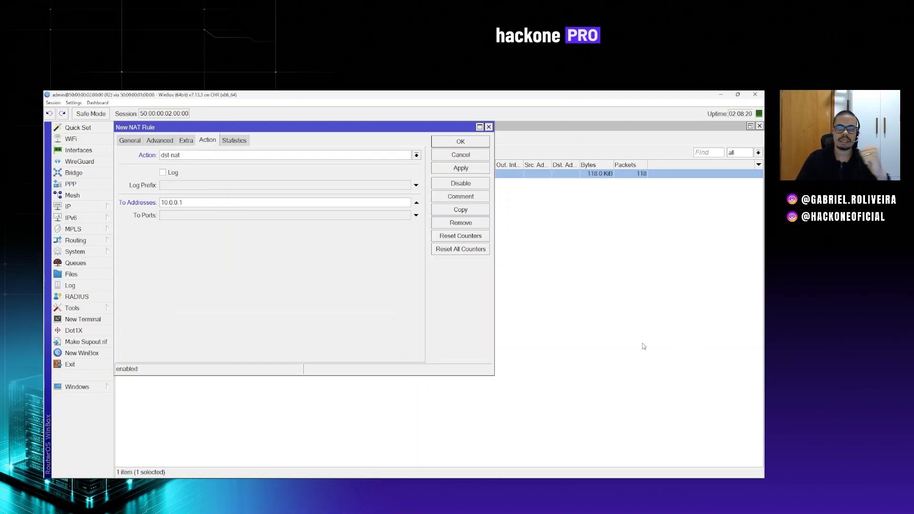
left_click(453, 171)
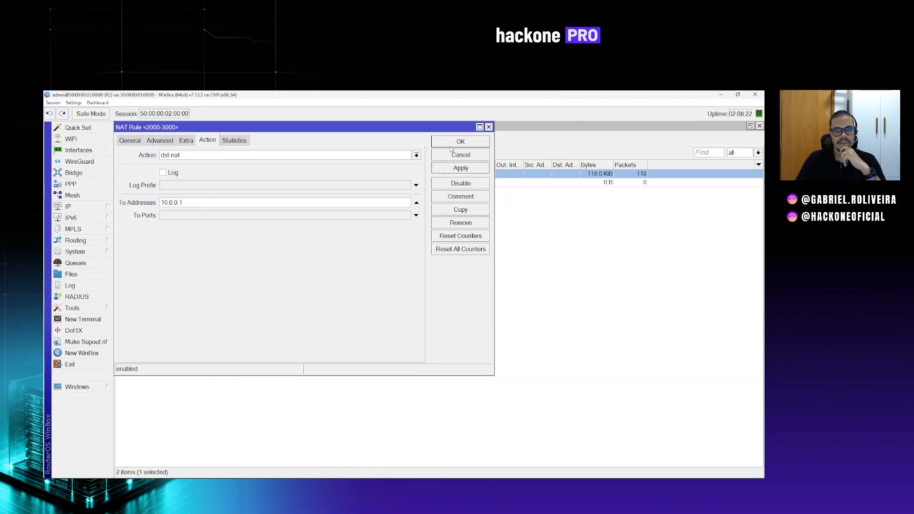
left_click(452, 157)
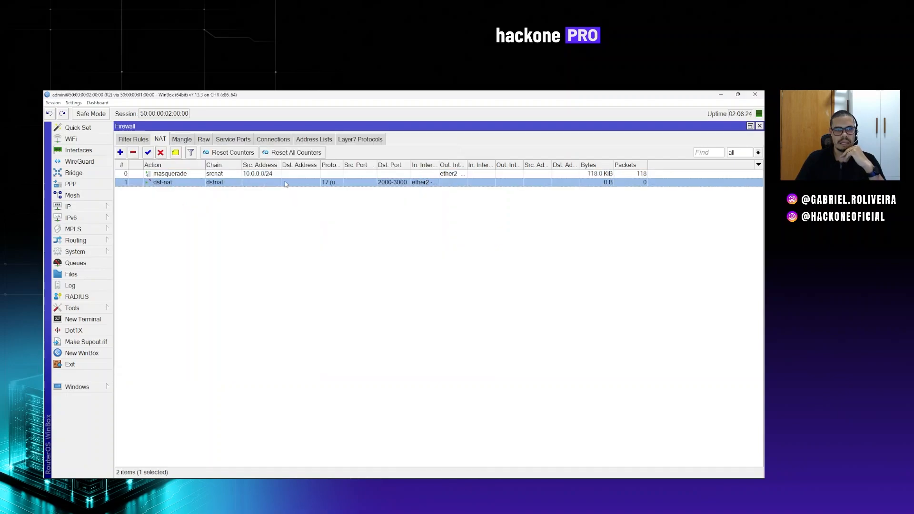
Step: Move the dst-nat rule above the masquerade rule and widen the Protocol column
left_click_drag(286, 184, 172, 174)
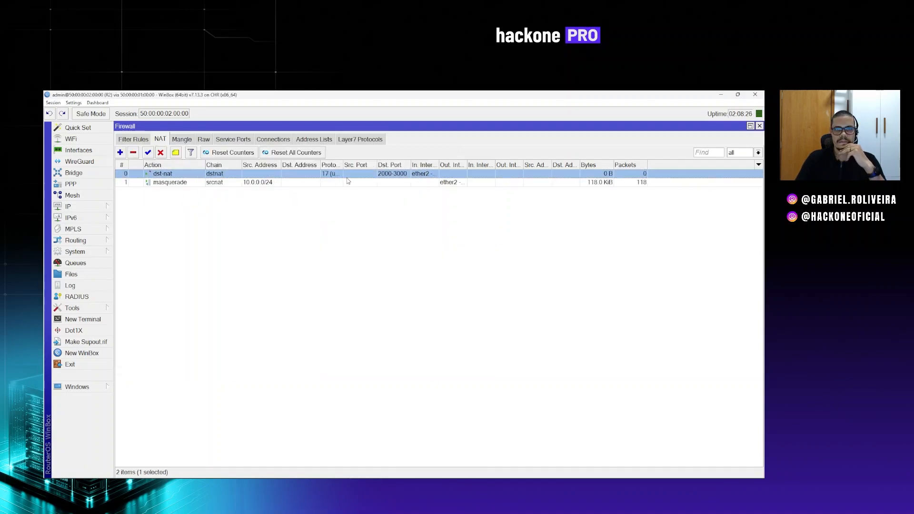
left_click_drag(343, 165, 357, 166)
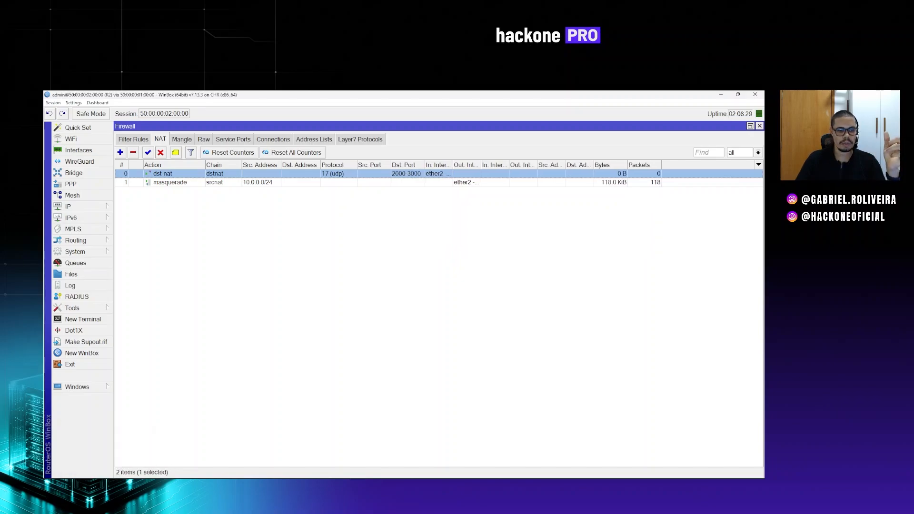
Step: Switch to R1's WinBox session, restart the UDP receive bandwidth test to 192.168.0.3 and examine the current and 10-second average rates
mouse_move(119, 486)
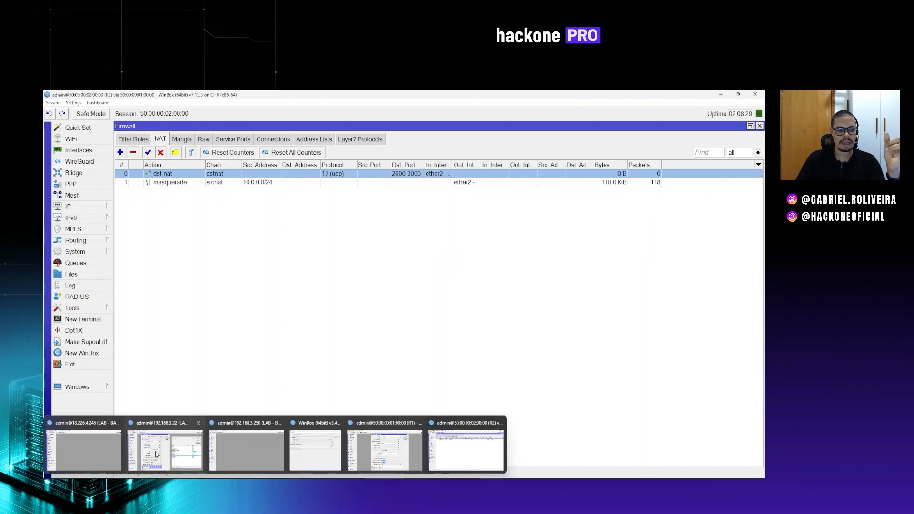
mouse_move(156, 454)
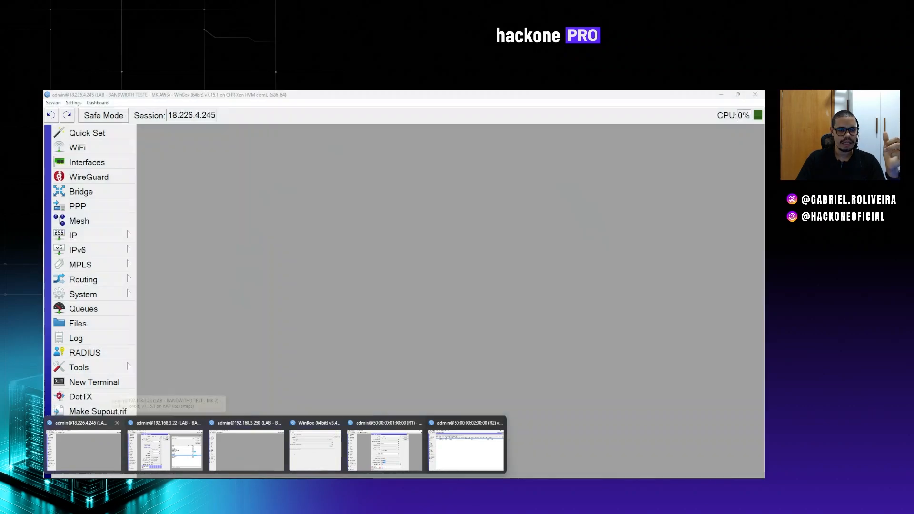
mouse_move(472, 461)
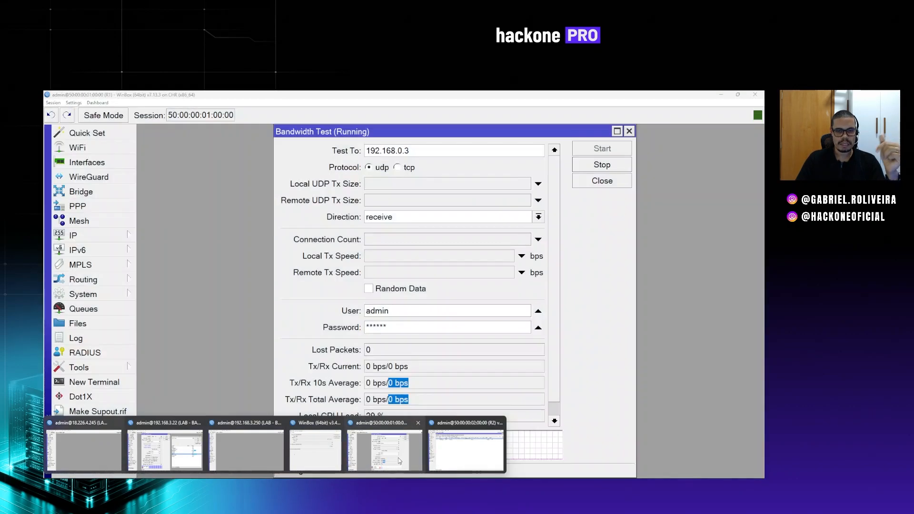
left_click(385, 450)
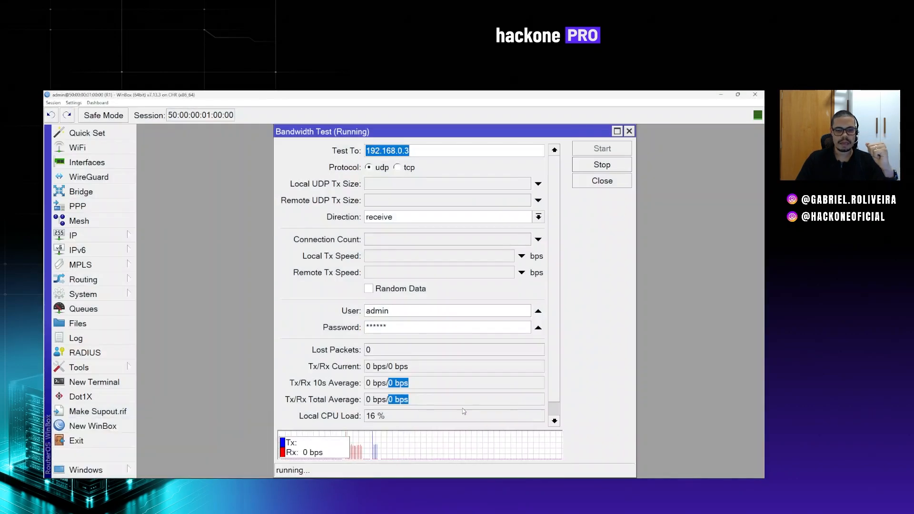
left_click(602, 165)
left_click(604, 150)
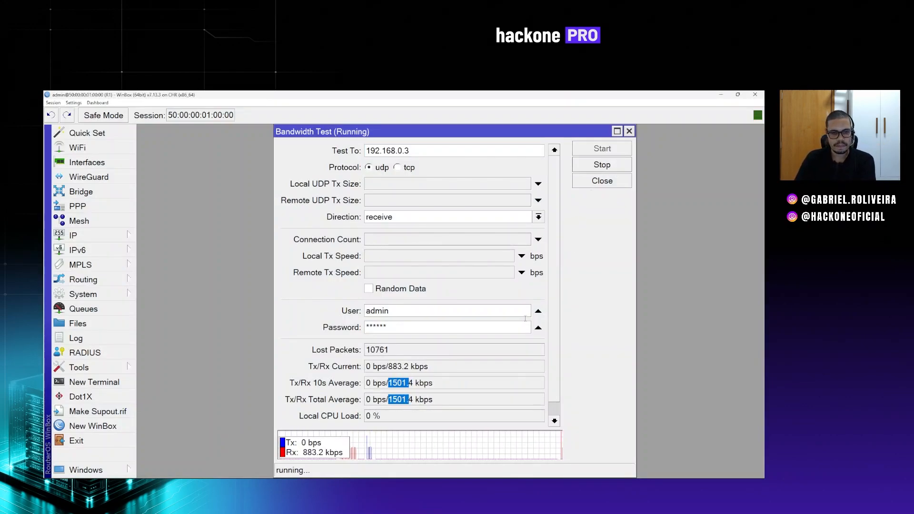
left_click_drag(430, 367, 391, 370)
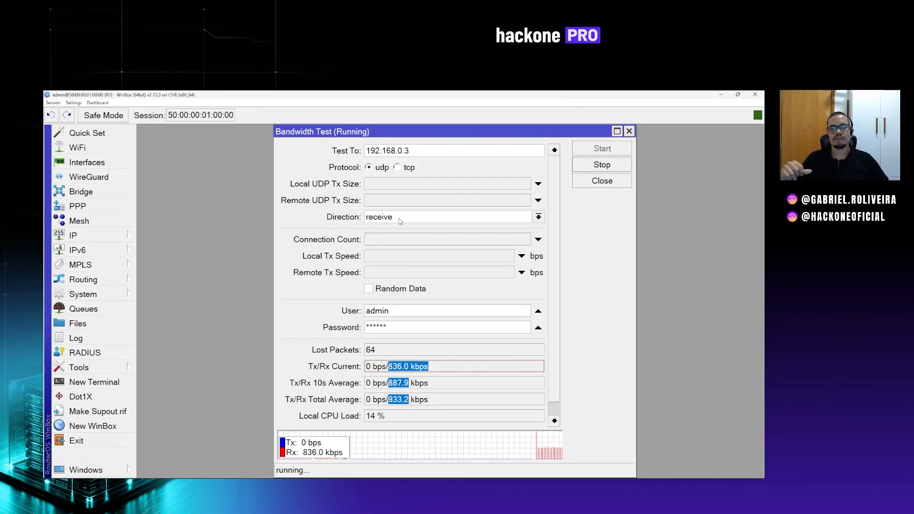
left_click_drag(445, 385, 388, 385)
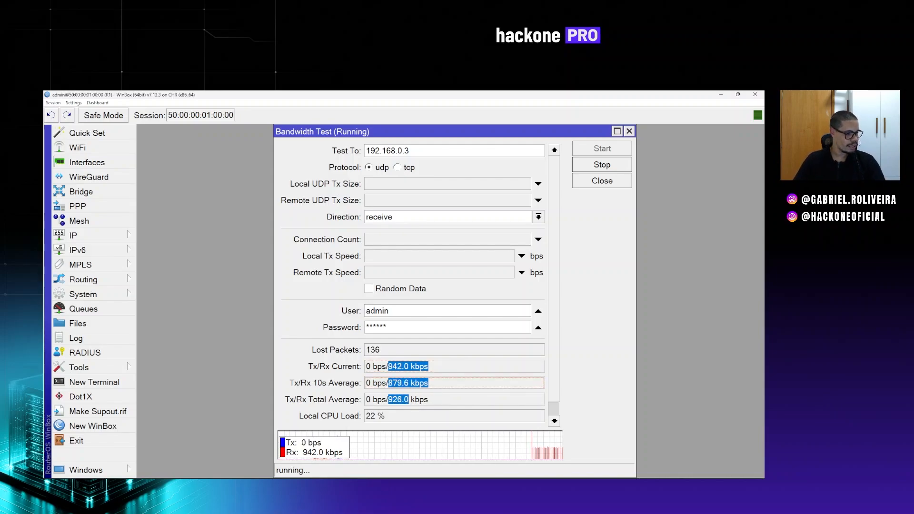
Step: Switch to Chrome, open the MikroTik forum topic on public bandwidth test servers and enlarge the page around the first post
key("alt+Tab")
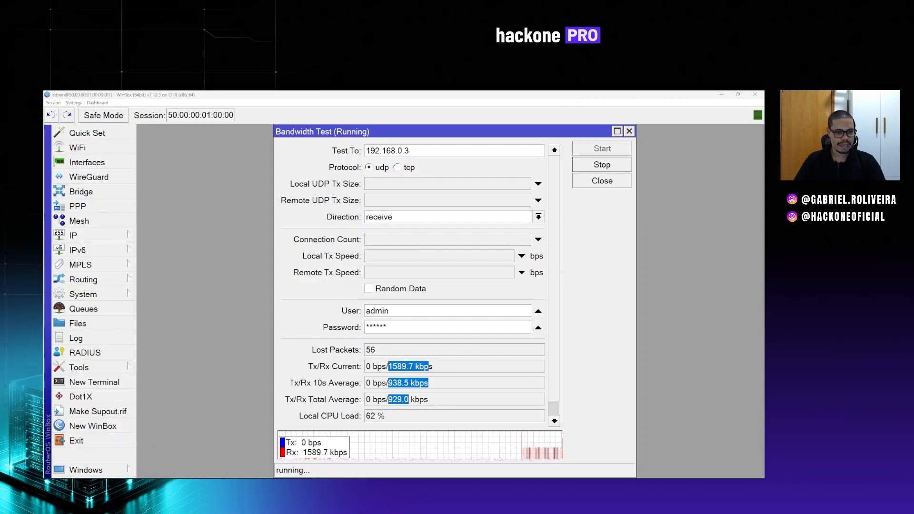
mouse_move(190, 487)
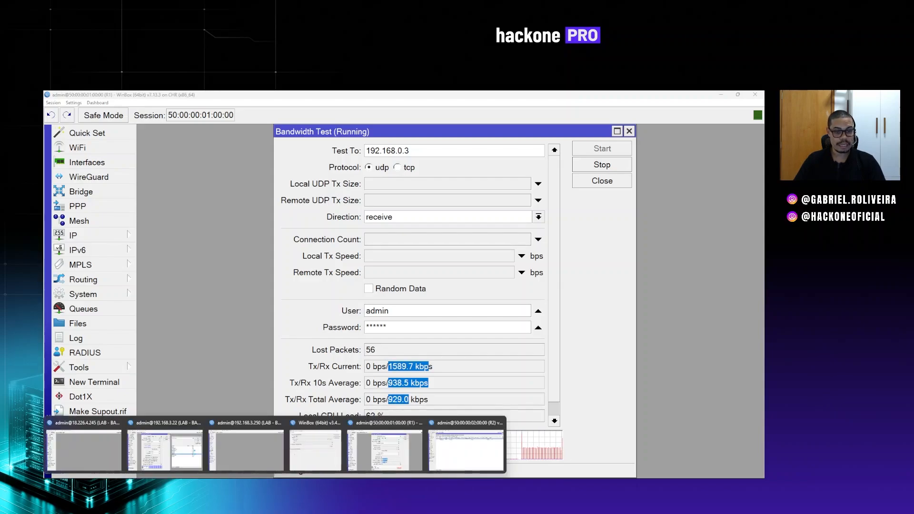
left_click(247, 437)
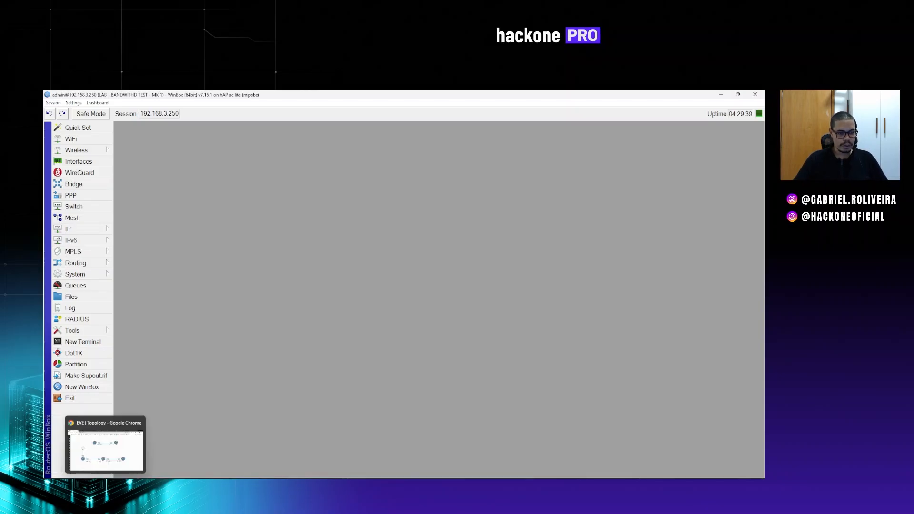
left_click(105, 486)
left_click(276, 95)
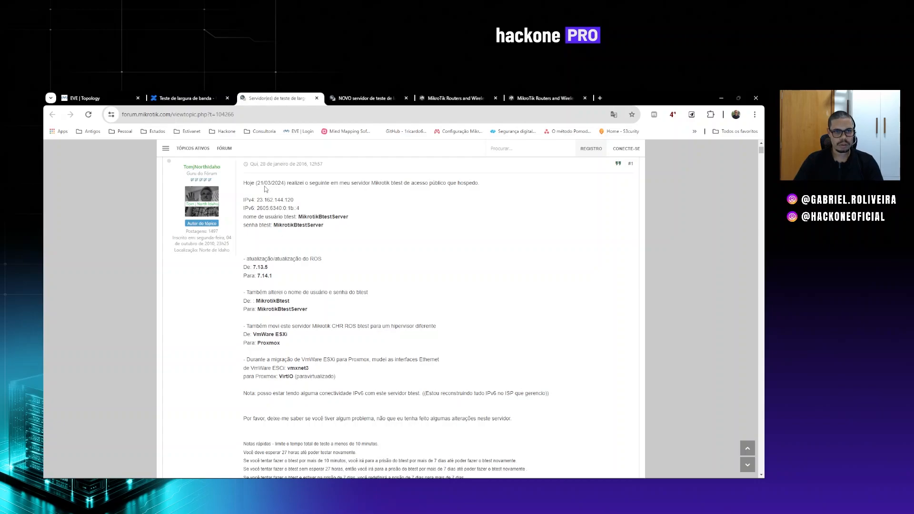
key("ctrl+plus")
key("ctrl+plus")
key("ctrl+plus")
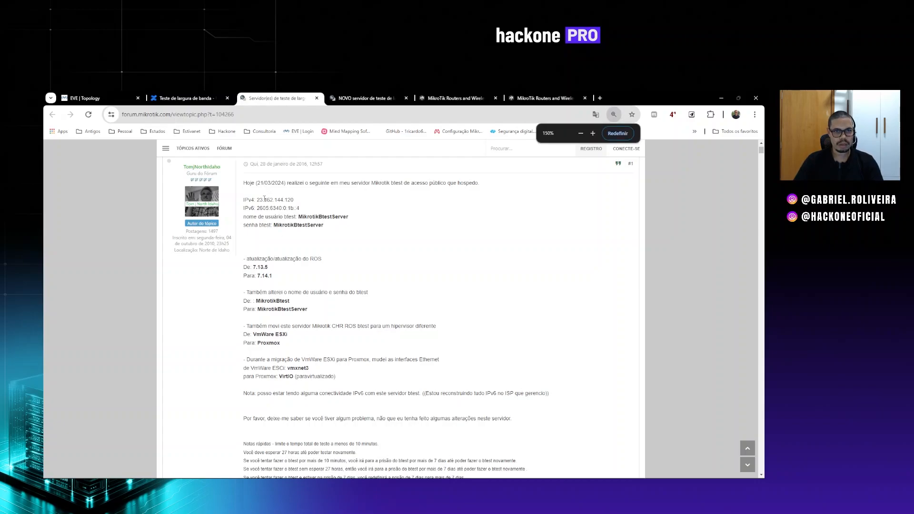
key("ctrl+plus")
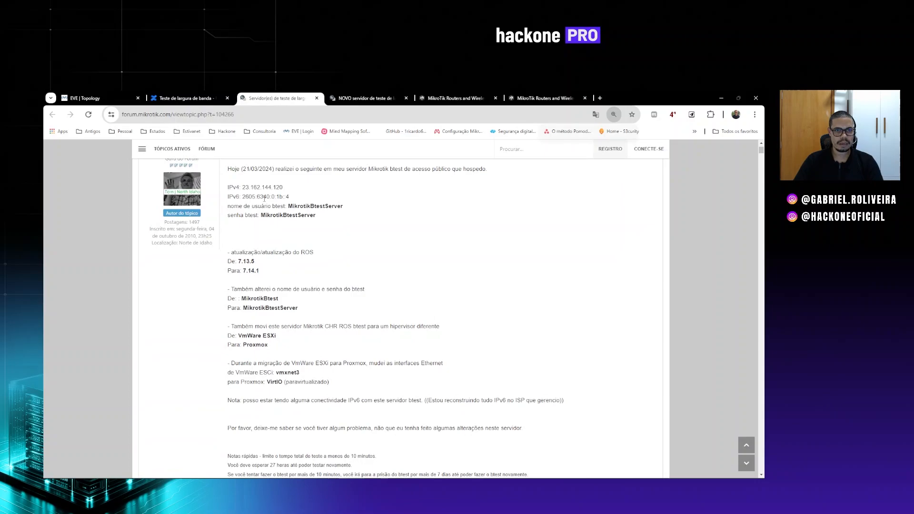
scroll(265, 197, "up", 1)
scroll(261, 312, "up", 2)
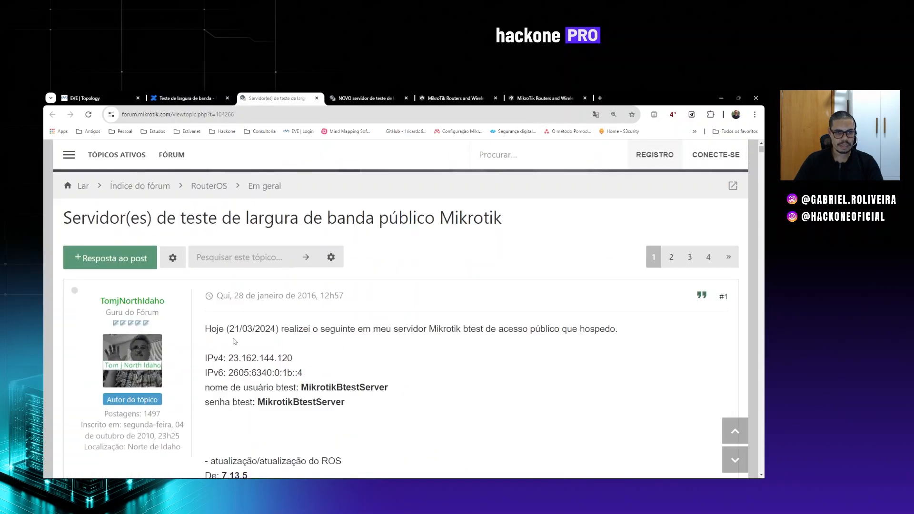
Step: Review the public test server's IPv4 address, IPv6 address and login details in the first forum post
left_click_drag(204, 361, 302, 357)
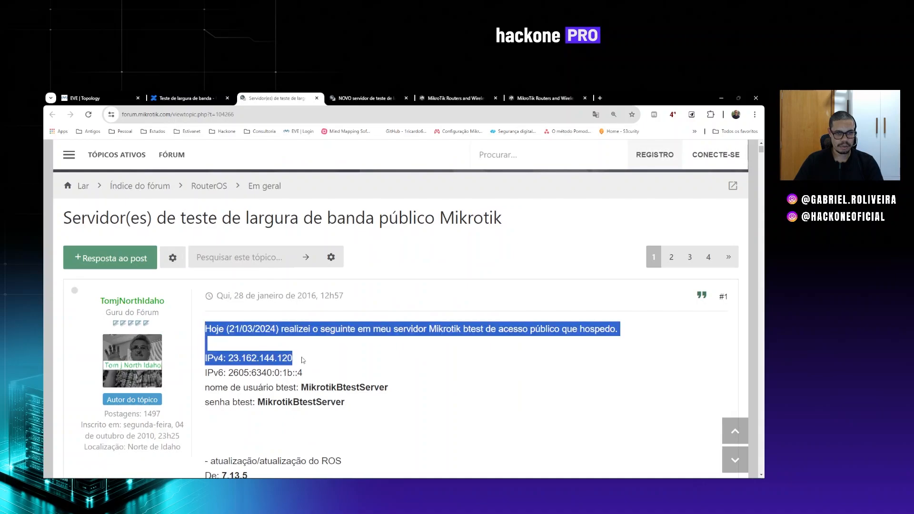
left_click(307, 374)
triple_click(249, 371)
left_click(255, 399)
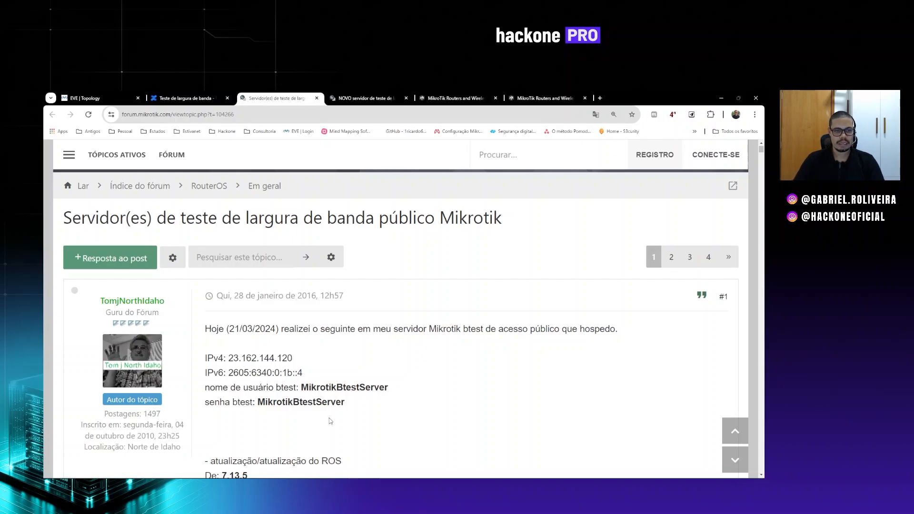
left_click_drag(297, 359, 233, 358)
Step: Switch to the WinBox session of 18.226.4.245 and open the Bandwidth Test tool
mouse_move(257, 485)
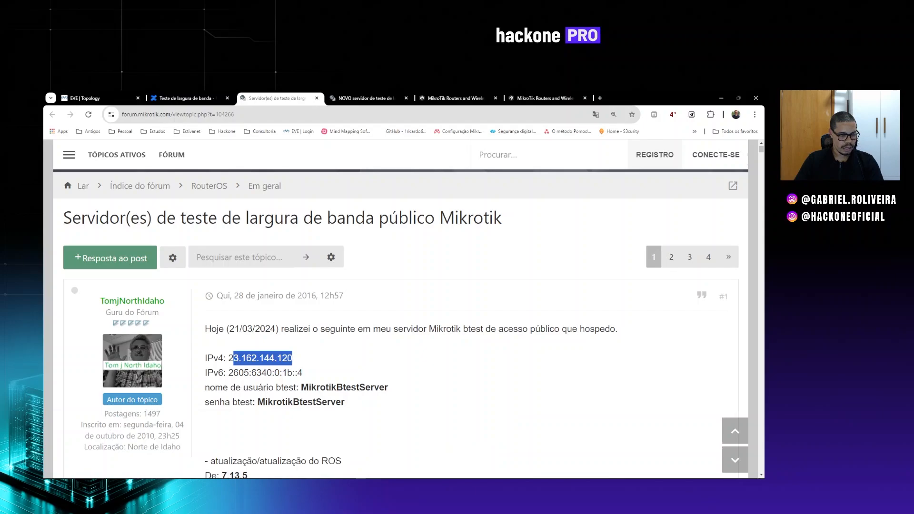
left_click(79, 453)
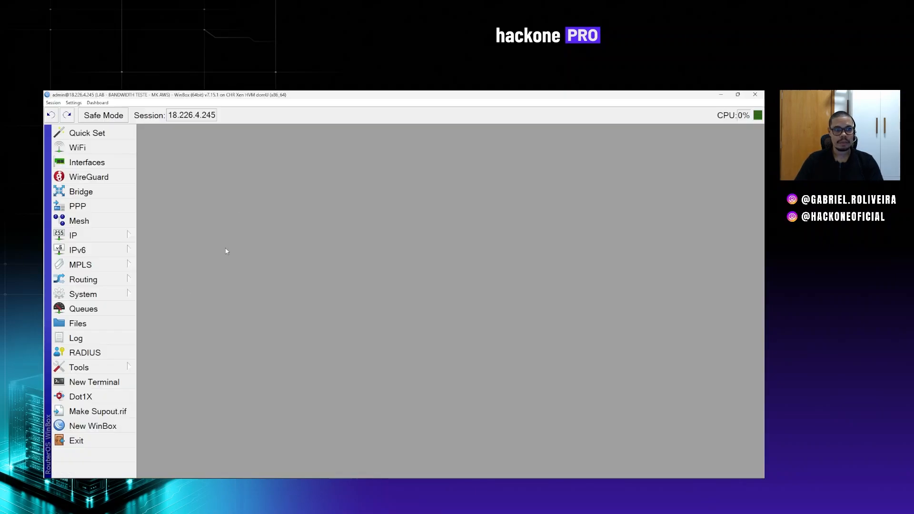
left_click(119, 369)
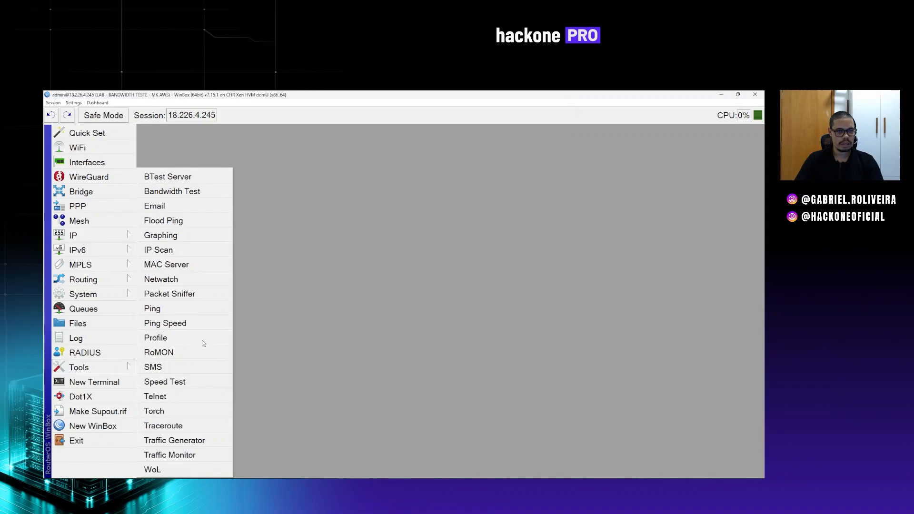
left_click(172, 190)
Step: Copy the IPv4 address 23.162.144.120 from the forum post and set it as the bandwidth test's address
mouse_move(122, 477)
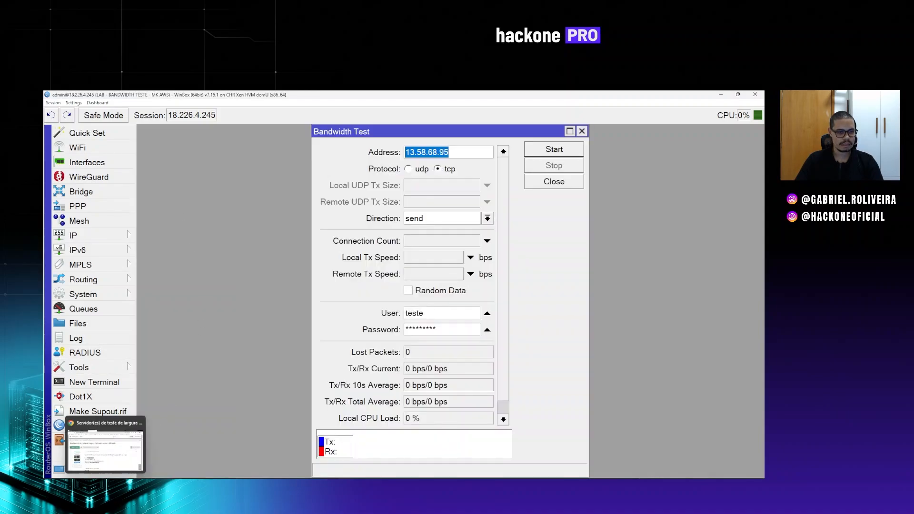
left_click(95, 469)
left_click_drag(293, 358, 228, 358)
right_click(233, 358)
left_click(248, 367)
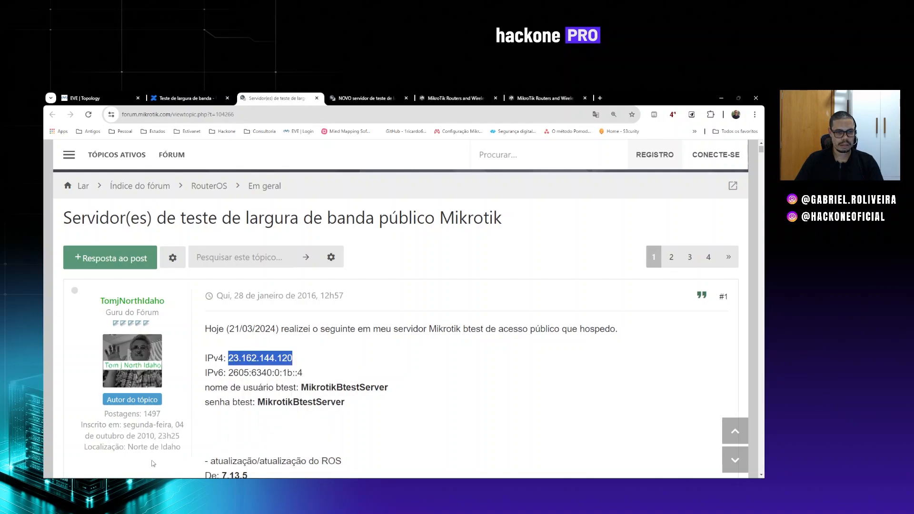
mouse_move(309, 478)
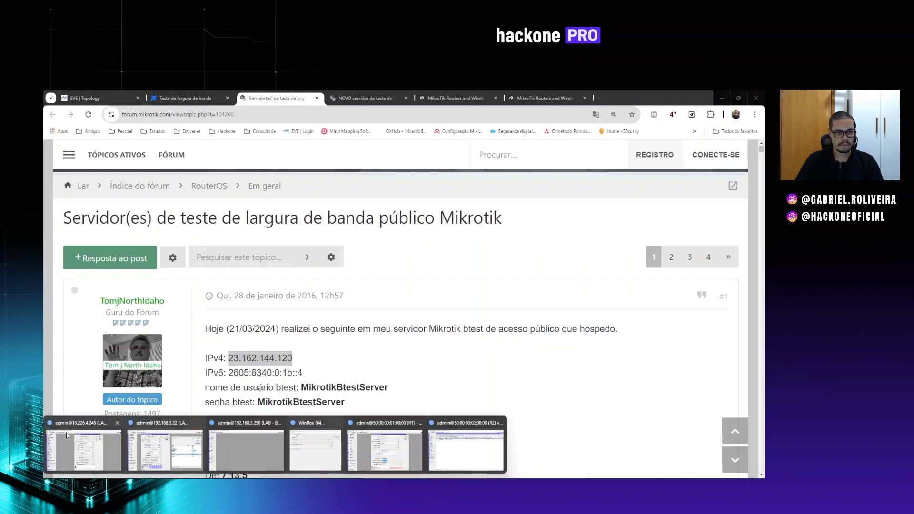
left_click(83, 450)
left_click_drag(455, 153, 402, 157)
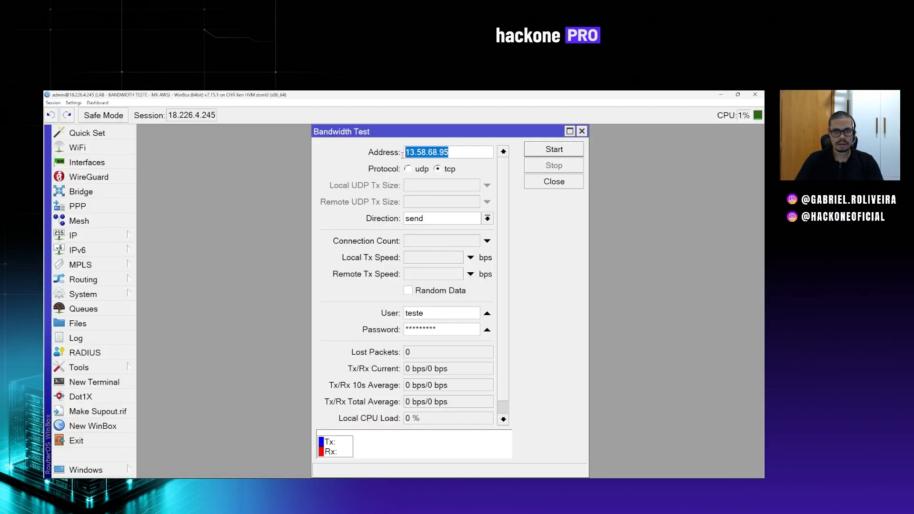
key("ctrl+v")
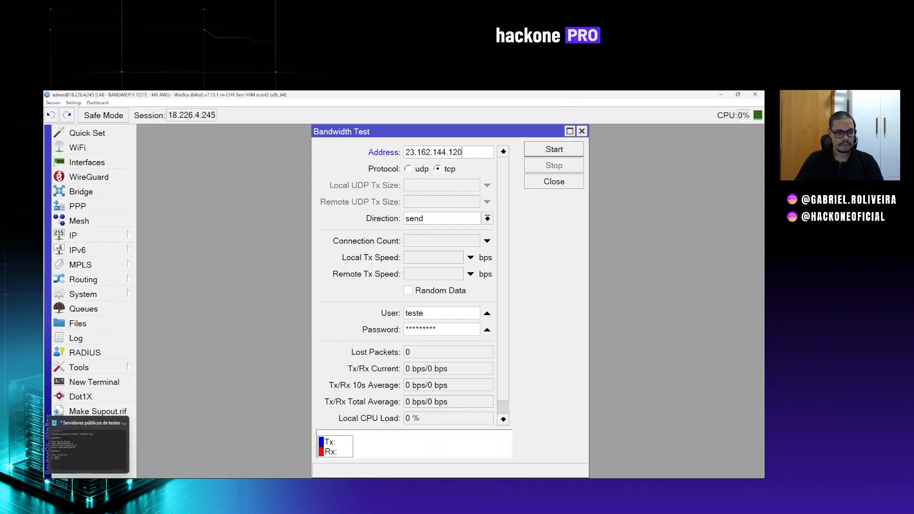
Step: Fill the bandwidth test's user and password with the btest credentials copied from the forum post, and maximize the test window
left_click(103, 477)
left_click_drag(389, 388, 303, 389)
key("ctrl+c")
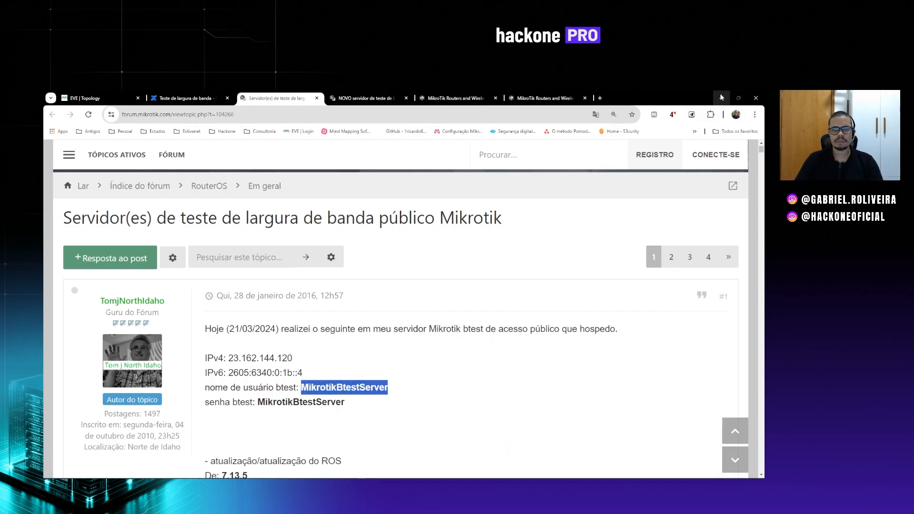
left_click(720, 95)
double_click(414, 313)
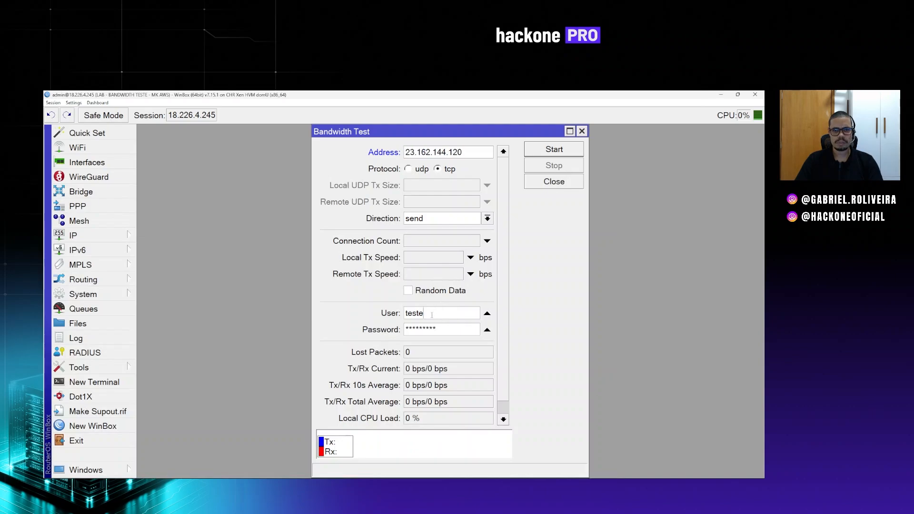
key("ctrl+v")
key("Tab")
key("ctrl+v")
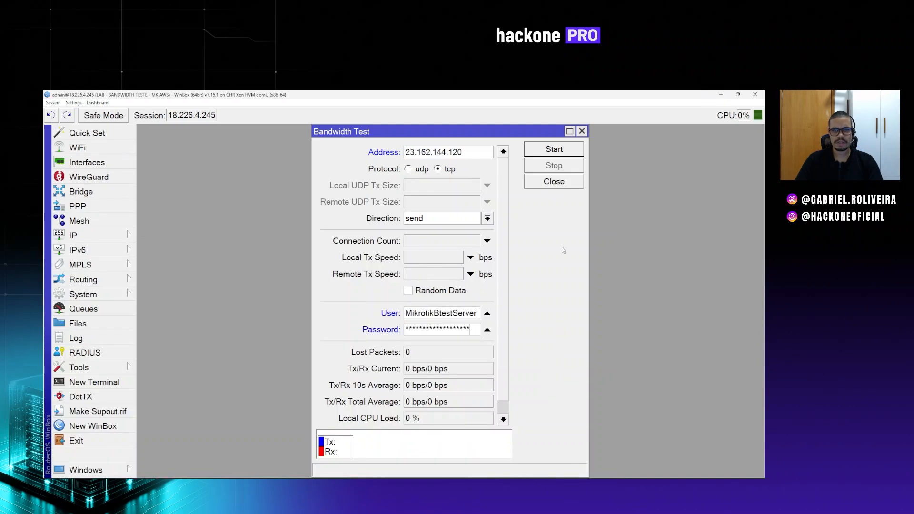
left_click(569, 131)
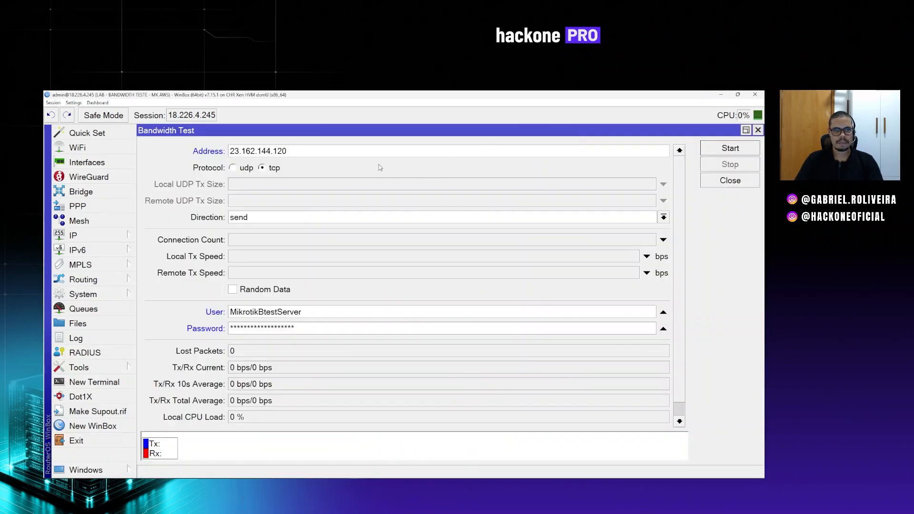
Step: Run the bandwidth test to the public server over UDP and check its 10-second average rate
left_click(245, 168)
left_click(715, 151)
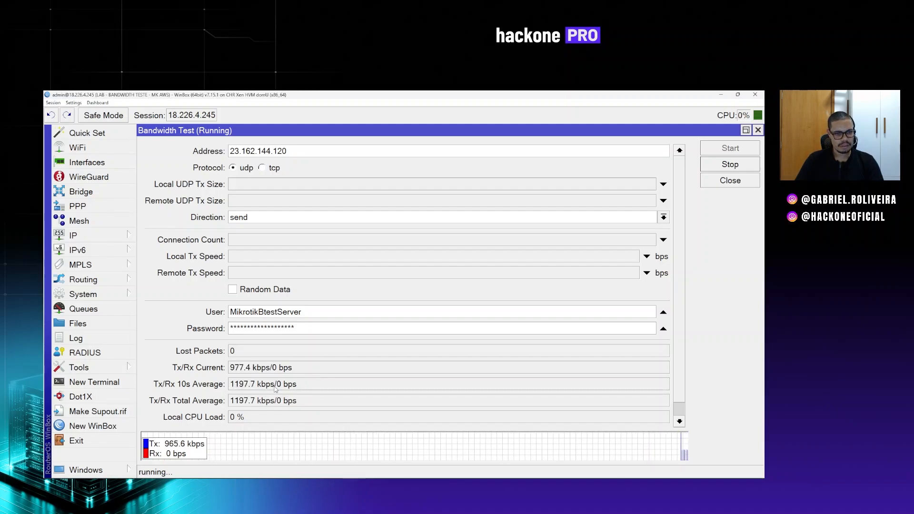
left_click_drag(278, 385, 230, 384)
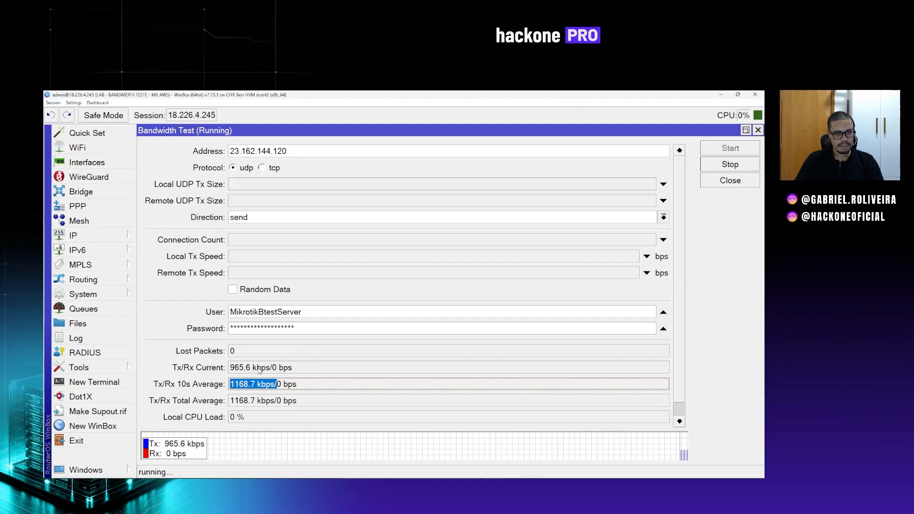
Step: Change the bandwidth test's protocol to TCP and restart it against 23.162.144.120
left_click(273, 169)
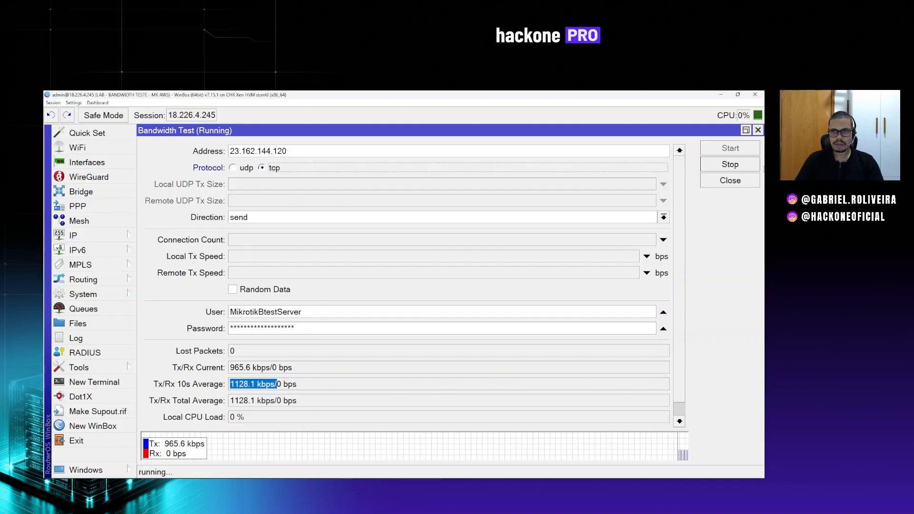
left_click(705, 163)
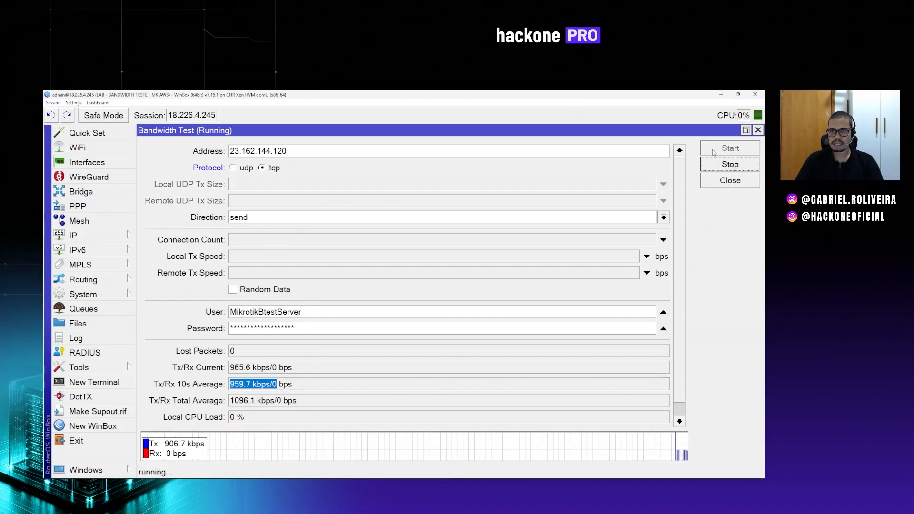
left_click(713, 152)
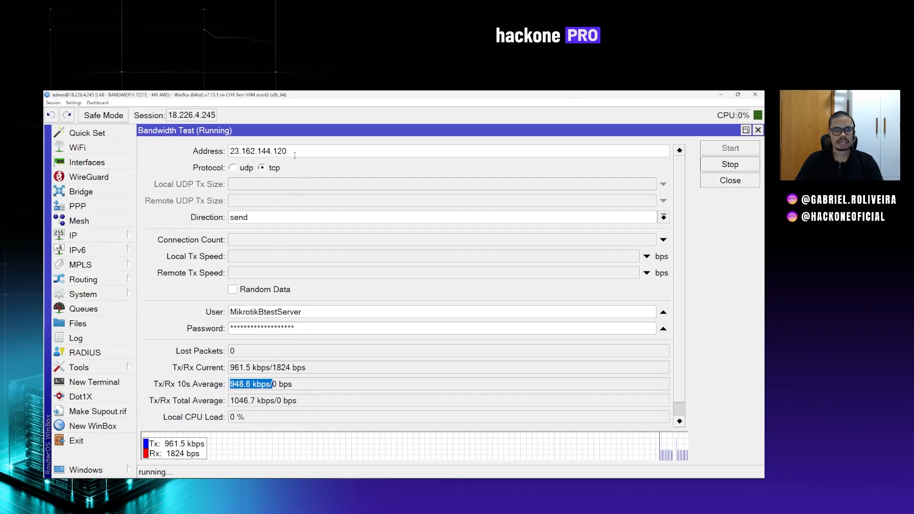
left_click_drag(295, 156, 200, 147)
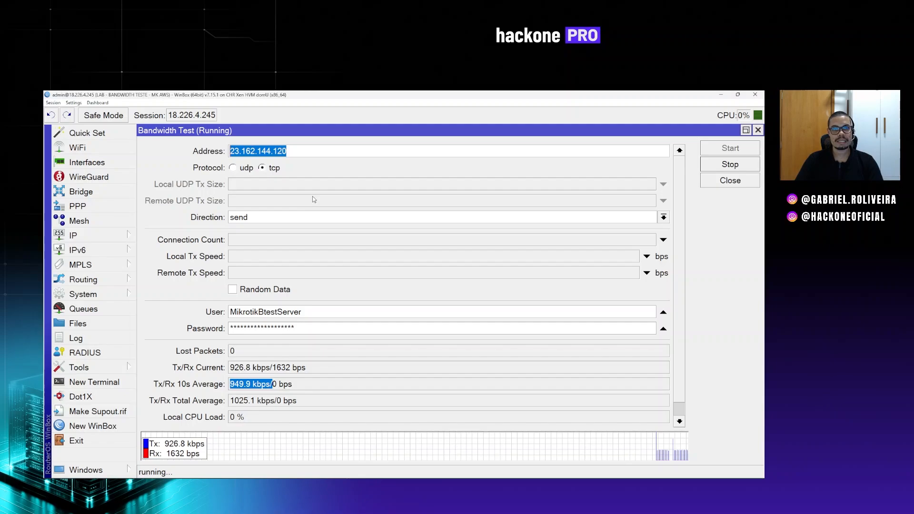
Step: Check the AWS router's license level and close the License window
left_click(105, 295)
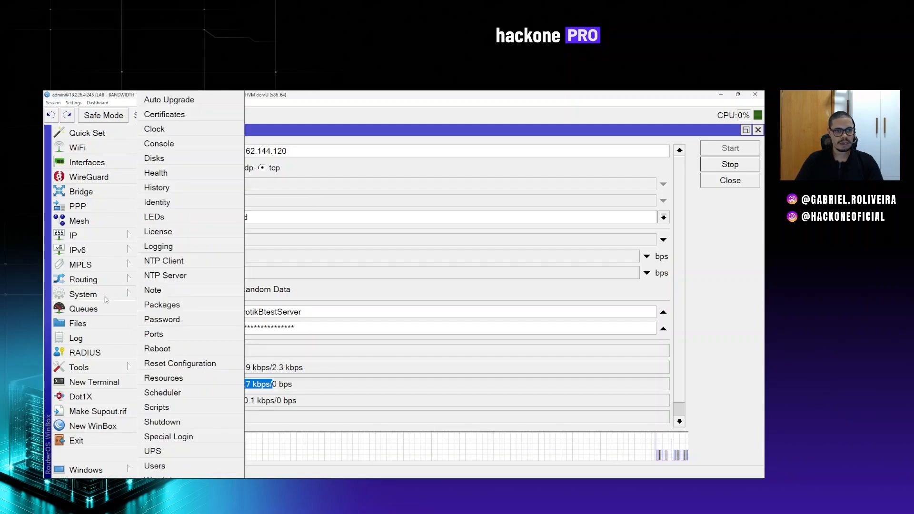
left_click(189, 232)
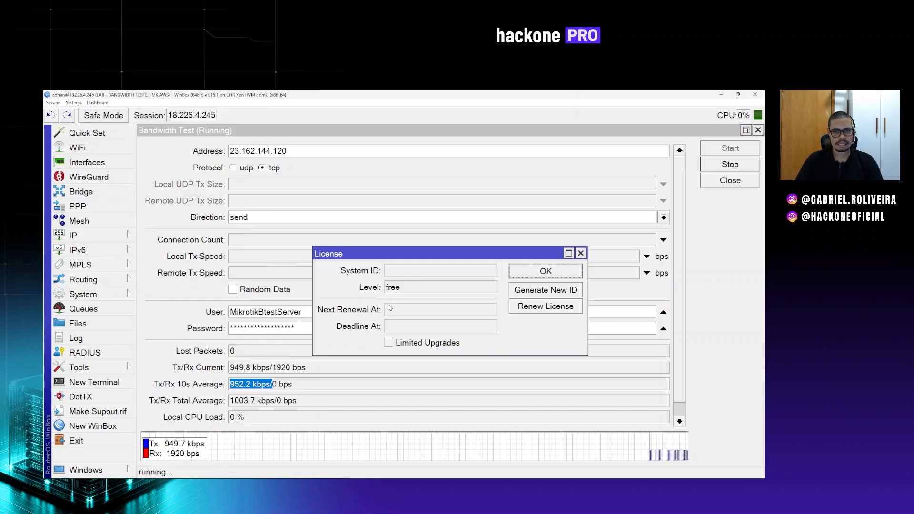
left_click_drag(404, 289, 355, 291)
left_click(427, 292)
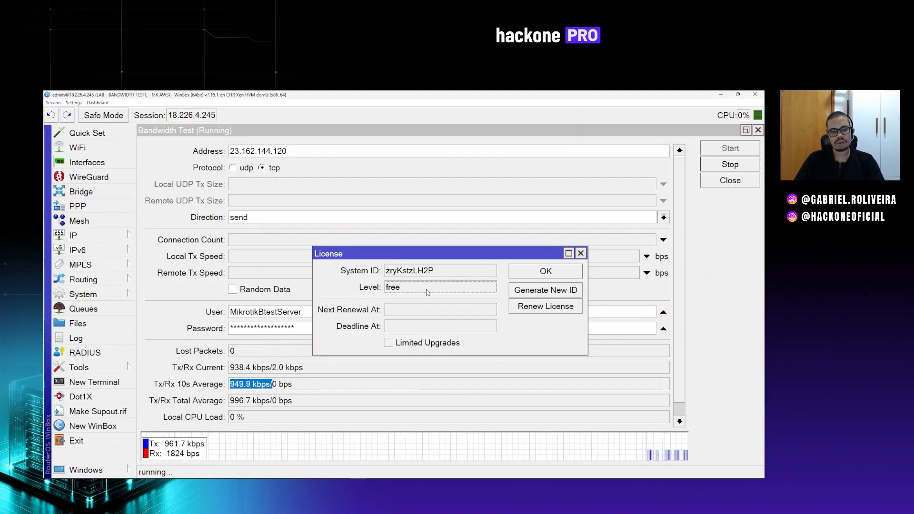
left_click(576, 276)
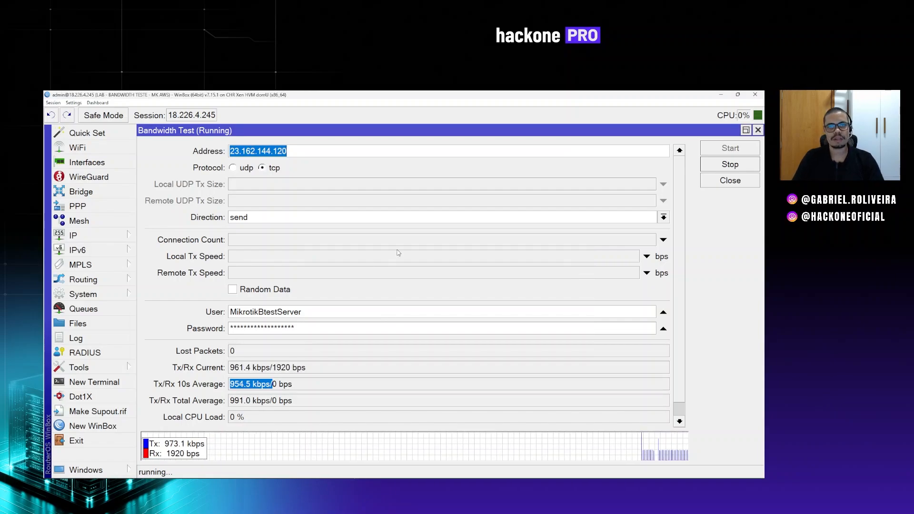
Step: Stop the bandwidth test, close its window and minimize the WinBox session of 18.226.4.245
left_click(707, 163)
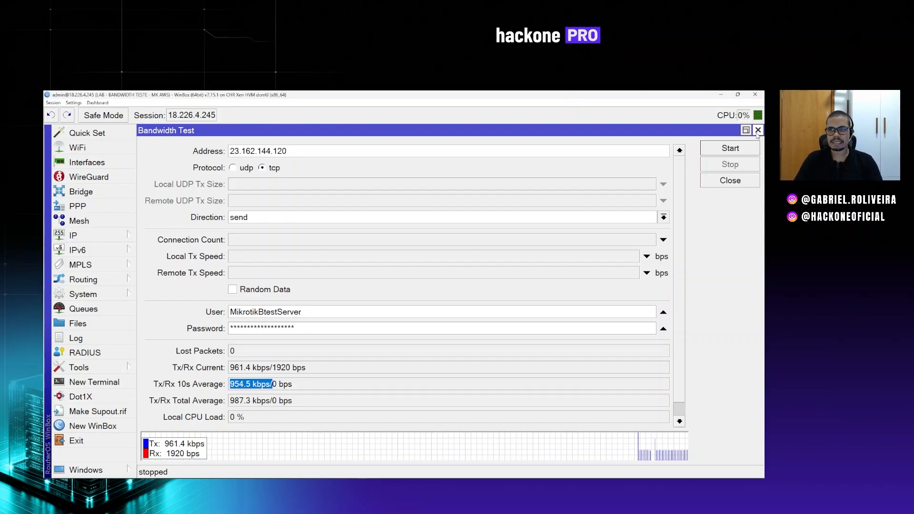
left_click(758, 130)
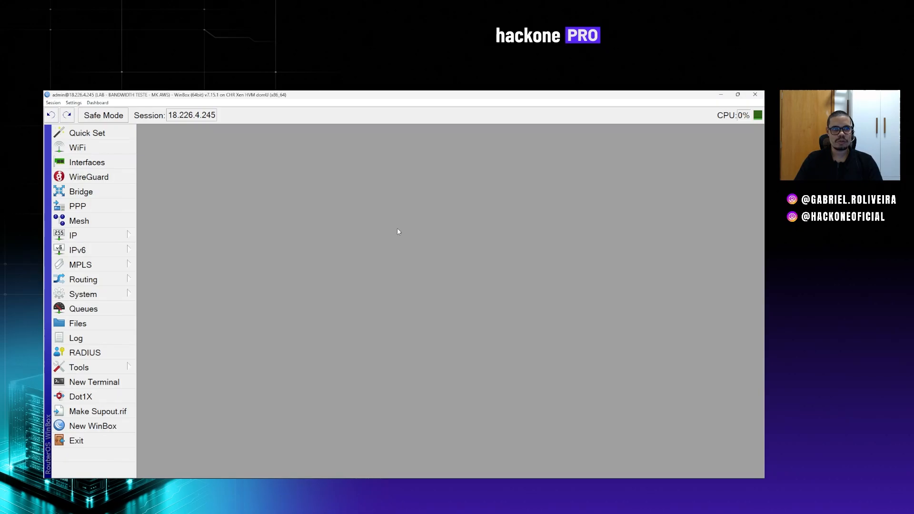
left_click(720, 97)
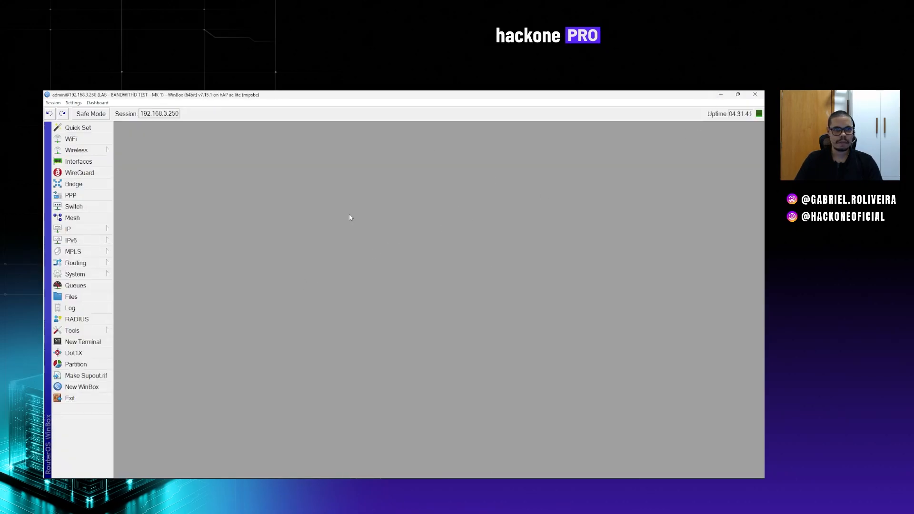
Step: Switch to the browser and look through the forum thread about the new test server
left_click(104, 485)
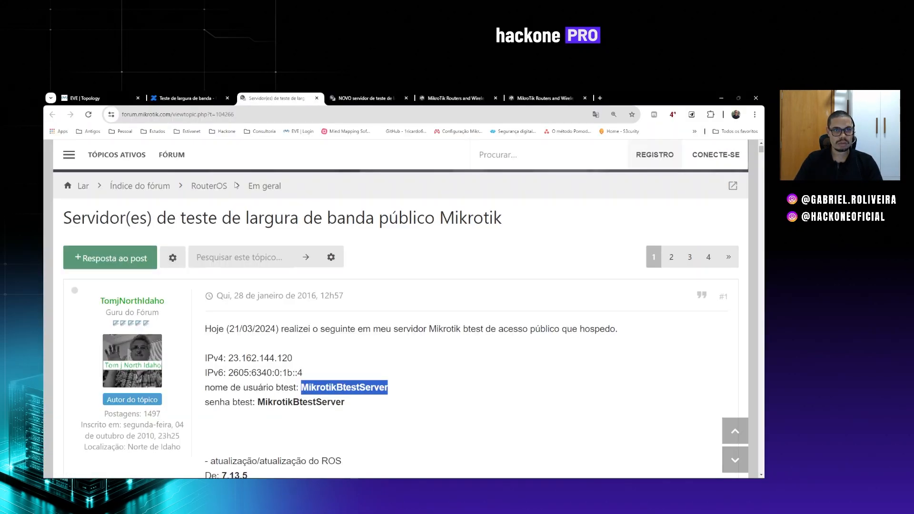
left_click(386, 99)
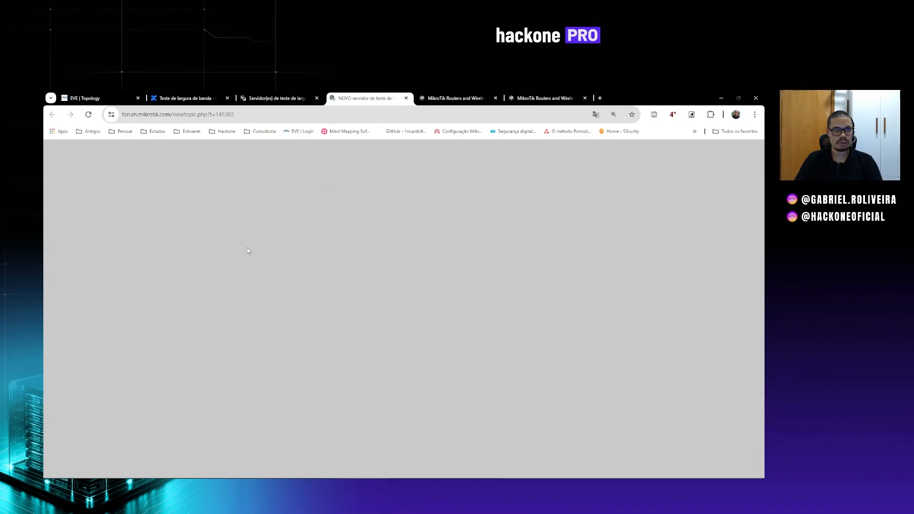
scroll(272, 298, "up", 5)
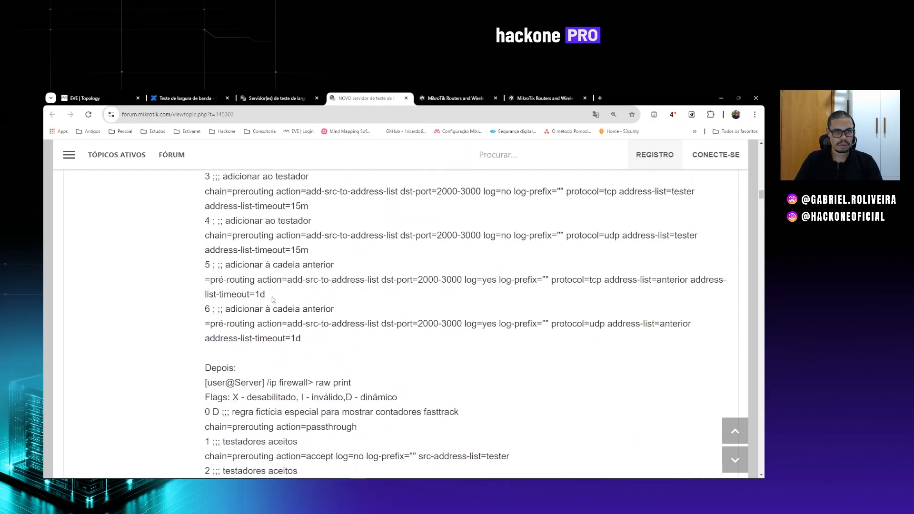
Step: Switch to the text file of public test servers and review the IP addresses and login details of both servers
key("alt+Tab")
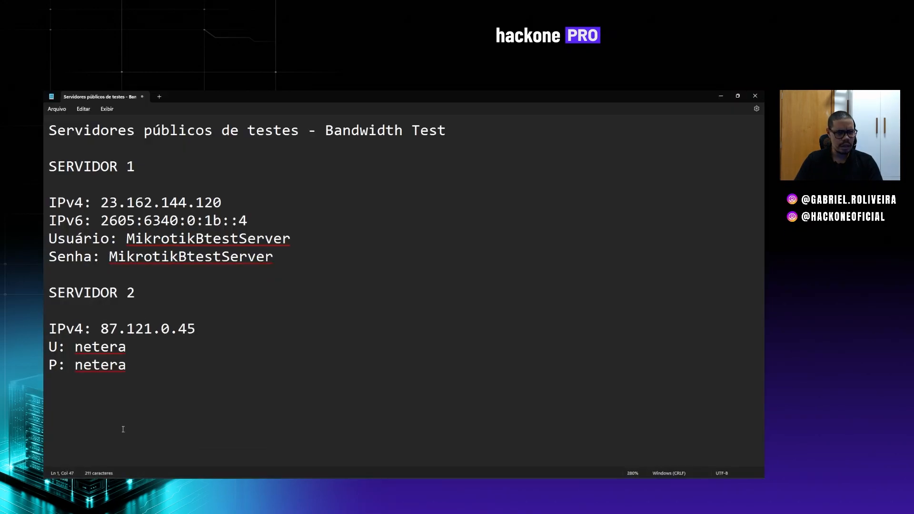
left_click_drag(49, 166, 172, 175)
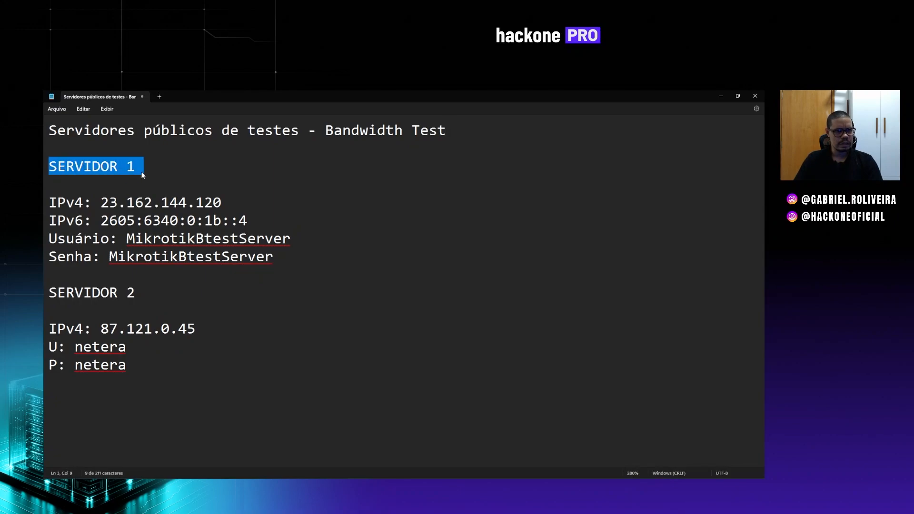
left_click(171, 172)
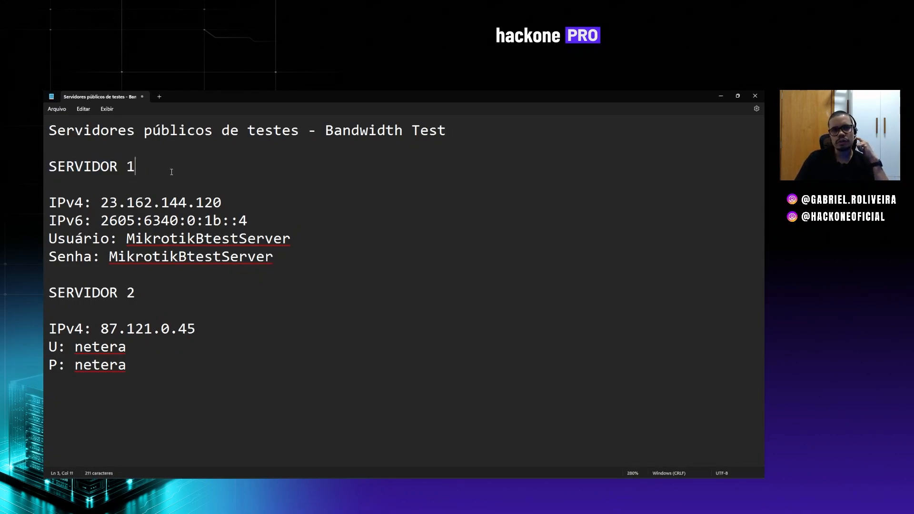
left_click_drag(100, 202, 255, 220)
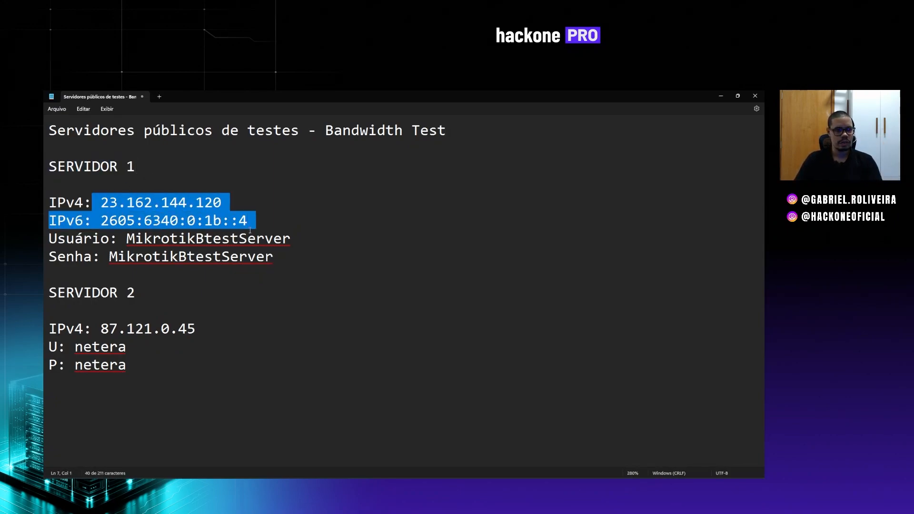
left_click(253, 225)
left_click_drag(197, 332, 48, 331)
left_click(129, 369)
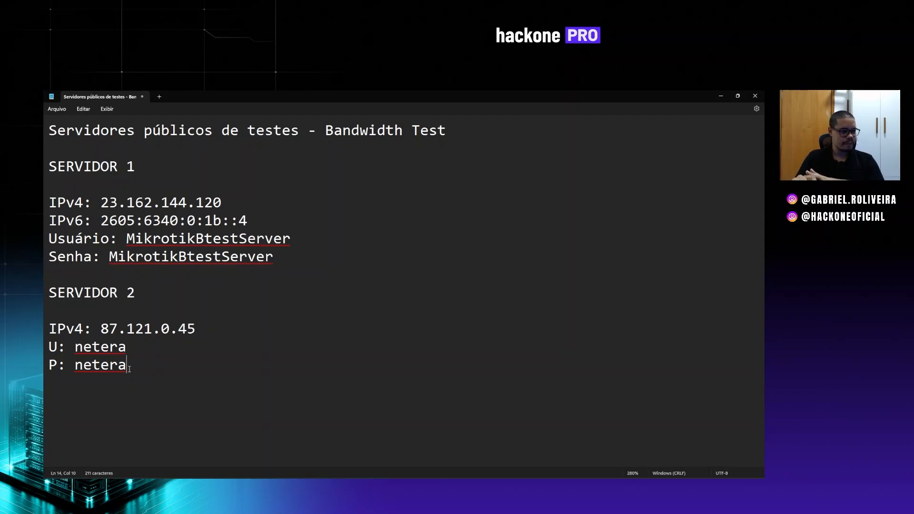
Step: Minimize the text file and return to the EVE lab topology in the browser
left_click(721, 95)
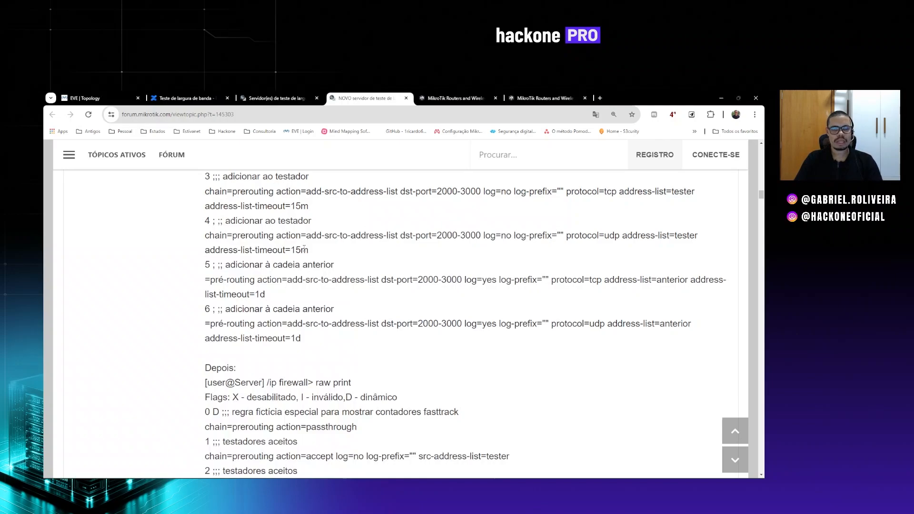
left_click(117, 98)
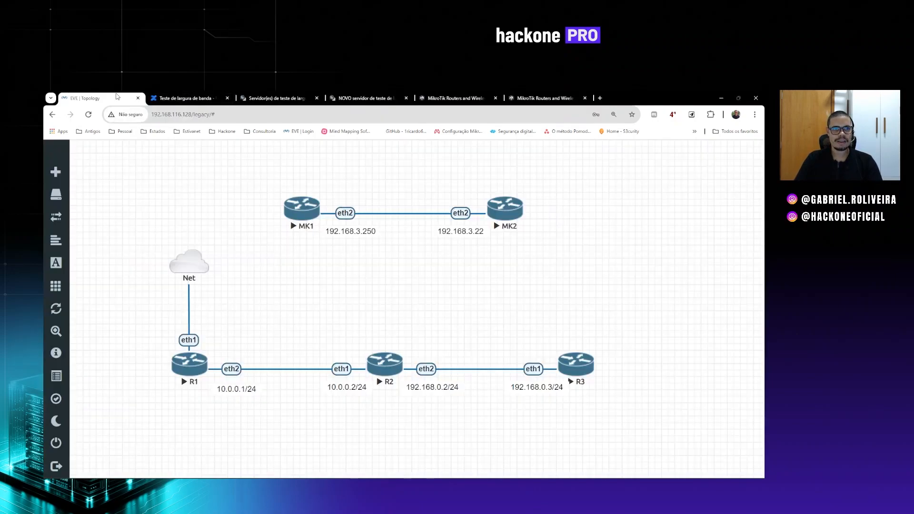